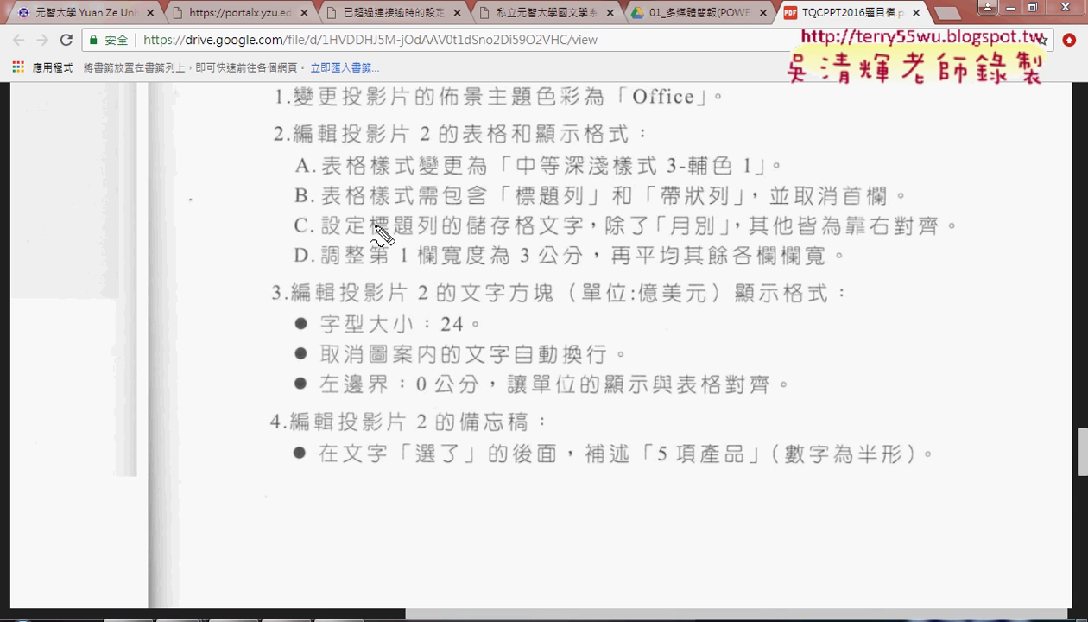
# Mark up item 2C in the PDF (header row, 月別 exception, right alignment), clear it, and return to PowerPoint.
pyautogui.moveTo(372, 235); pyautogui.dragTo(441, 233)
pyautogui.moveTo(674, 233); pyautogui.dragTo(717, 233)
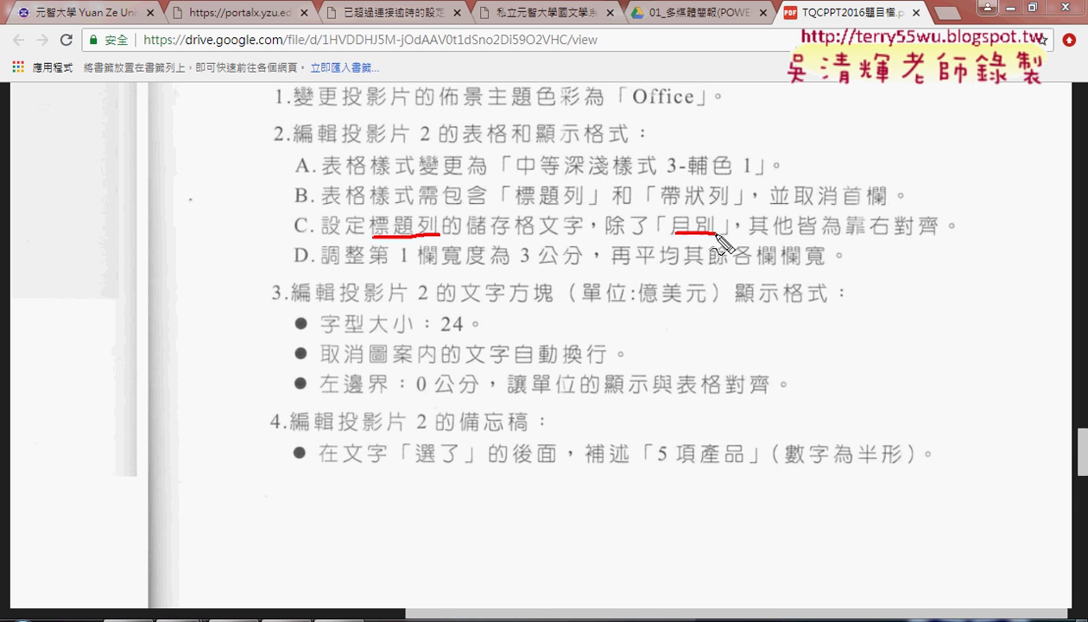
pyautogui.moveTo(700, 197)
pyautogui.mouseDown()
pyautogui.moveTo(682, 212)
pyautogui.moveTo(701, 216)
pyautogui.mouseUp()
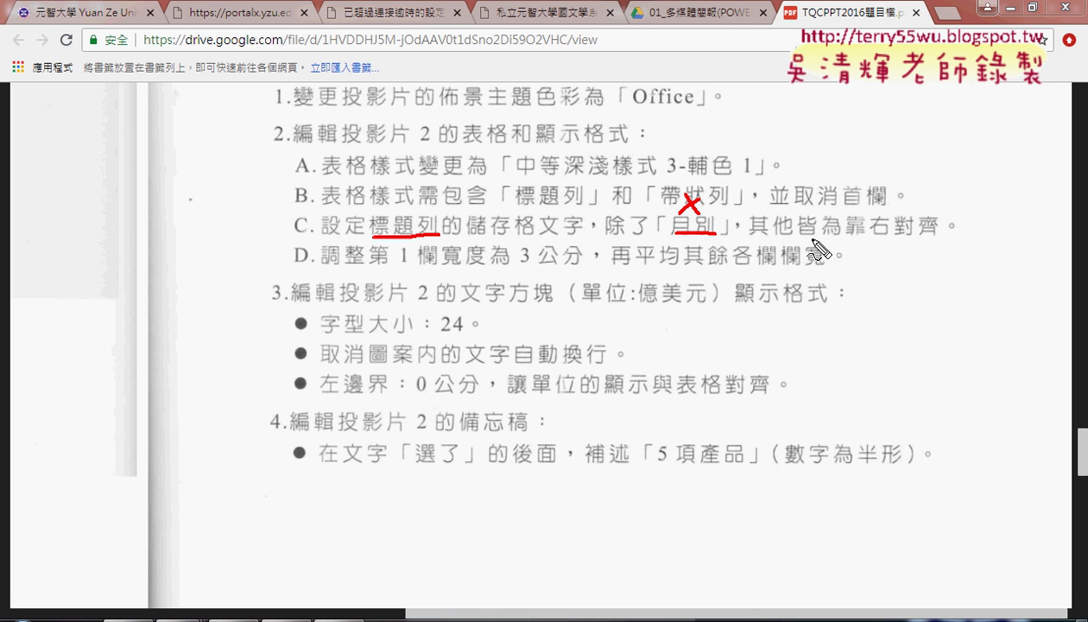
pyautogui.moveTo(832, 235); pyautogui.dragTo(939, 234)
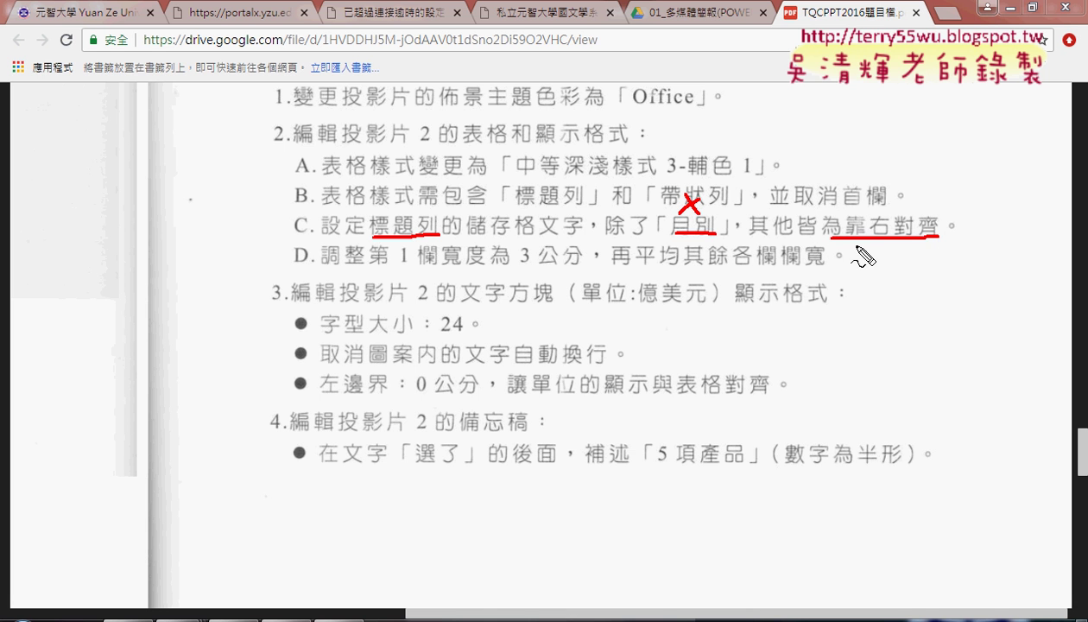
pyautogui.moveTo(855, 246); pyautogui.dragTo(938, 245)
pyautogui.press('Escape')
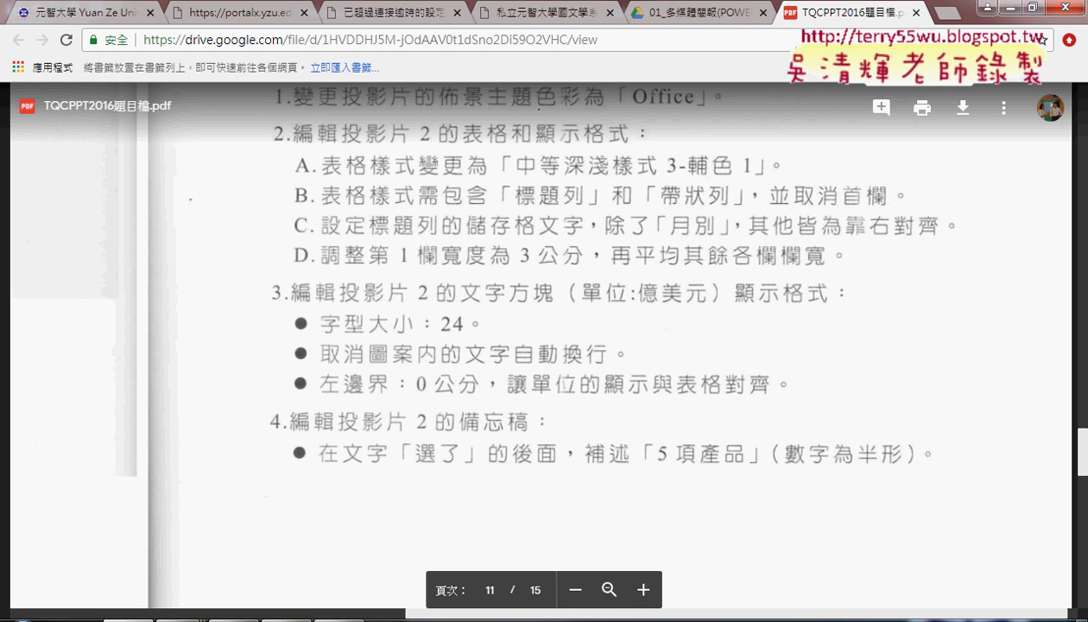
pyautogui.hotkey('alt', 'Tab')
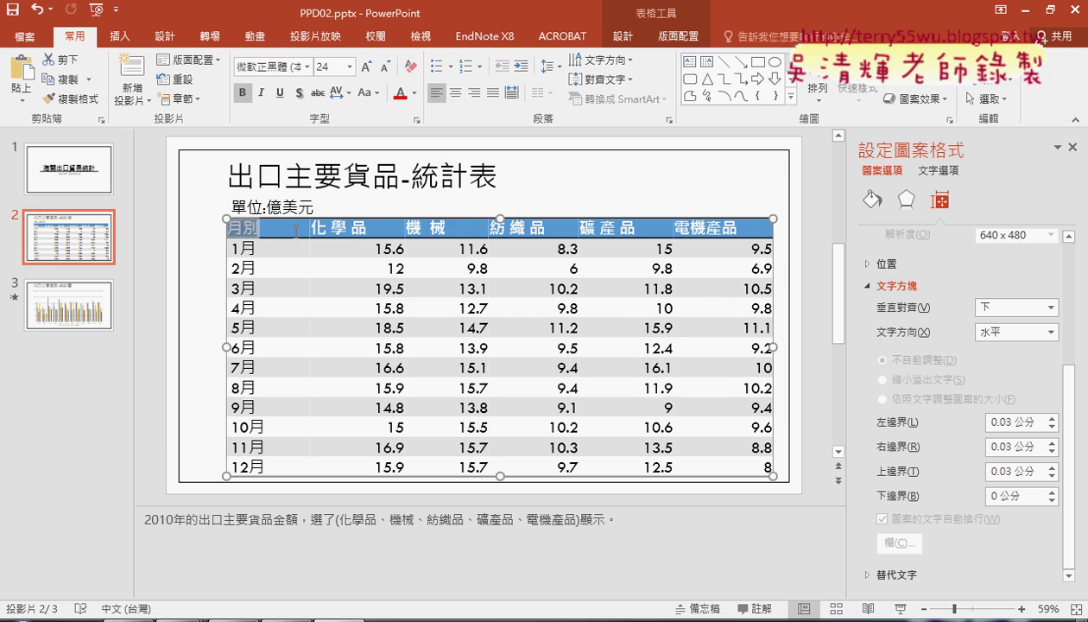
# Select the header cells 化學品 through 電機產品 and sketch the intended alignment direction.
pyautogui.moveTo(226, 228); pyautogui.dragTo(742, 233)
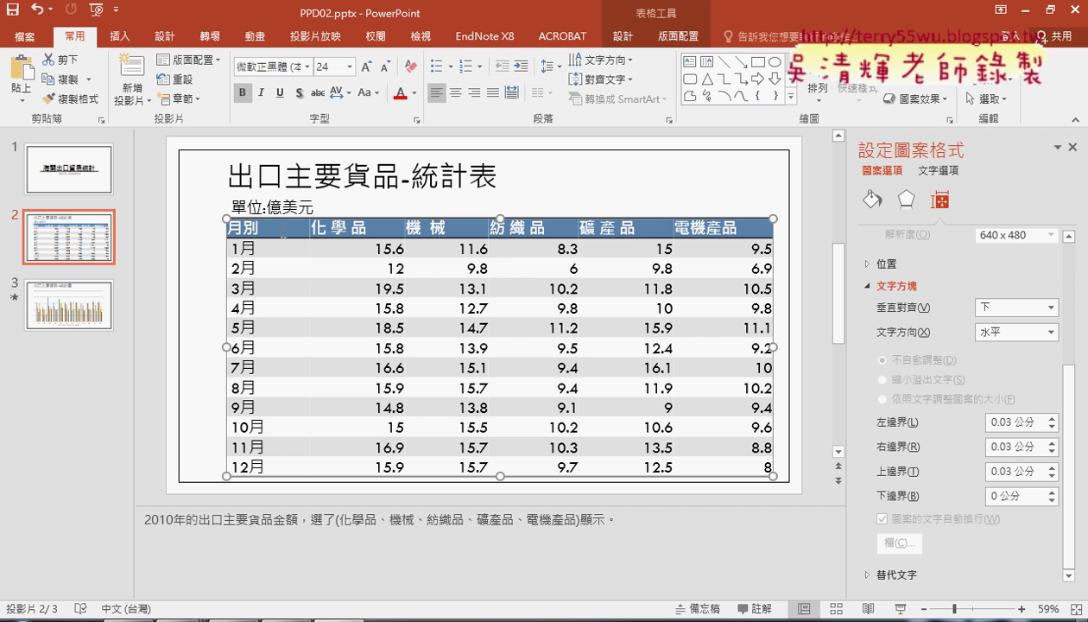
pyautogui.moveTo(311, 229); pyautogui.dragTo(760, 231)
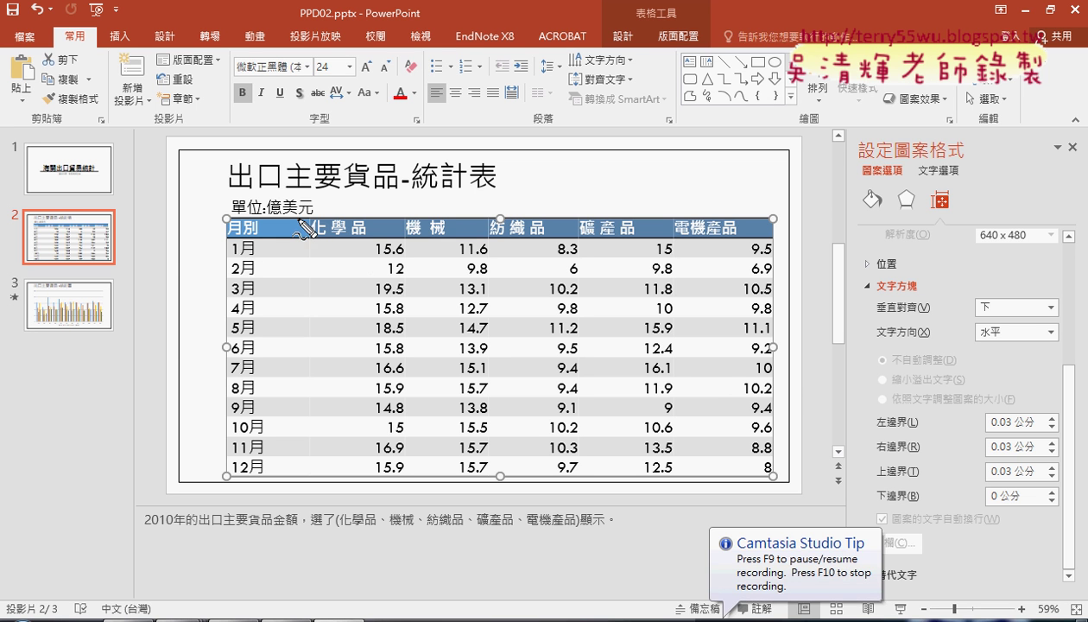
pyautogui.moveTo(312, 215); pyautogui.dragTo(310, 240)
pyautogui.moveTo(407, 217); pyautogui.dragTo(409, 245)
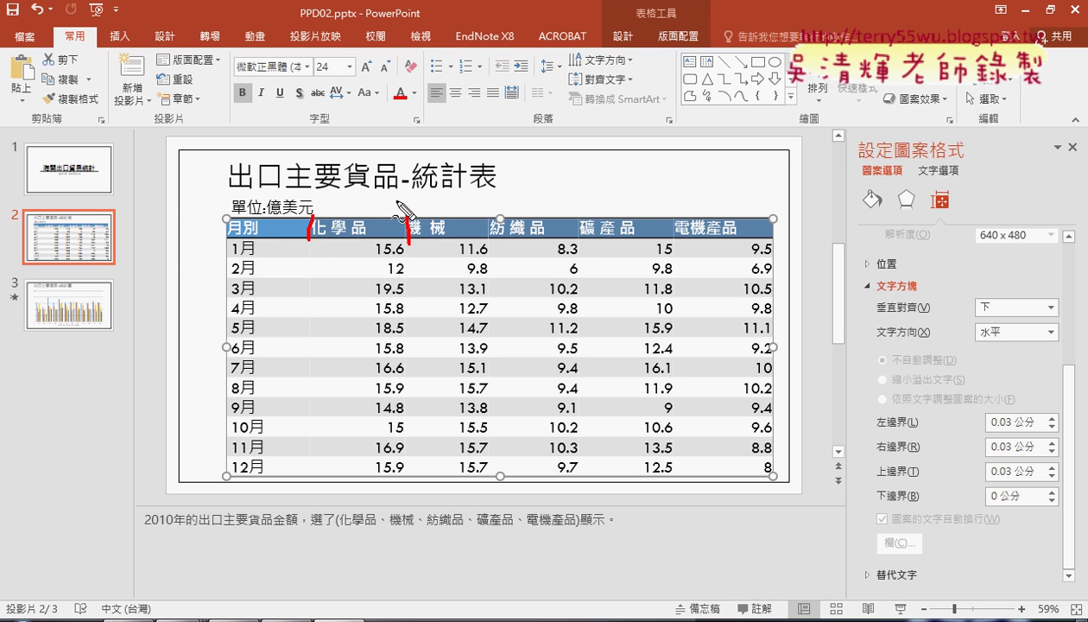
pyautogui.moveTo(393, 200)
pyautogui.mouseDown()
pyautogui.moveTo(350, 201)
pyautogui.moveTo(361, 207)
pyautogui.mouseUp()
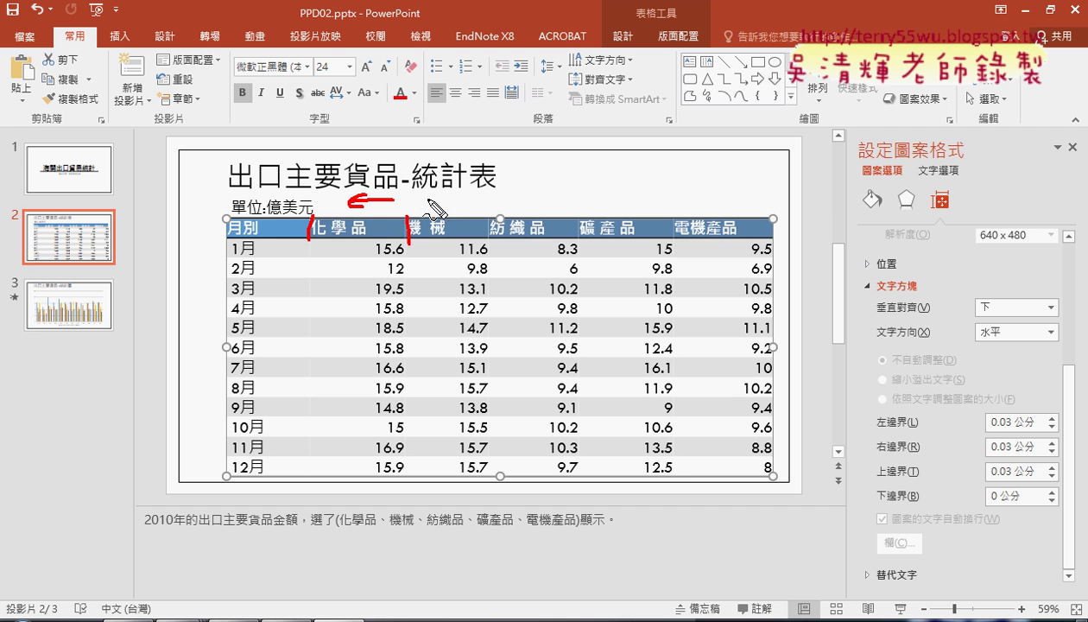
pyautogui.moveTo(432, 198)
pyautogui.mouseDown()
pyautogui.moveTo(473, 198)
pyautogui.moveTo(472, 211)
pyautogui.mouseUp()
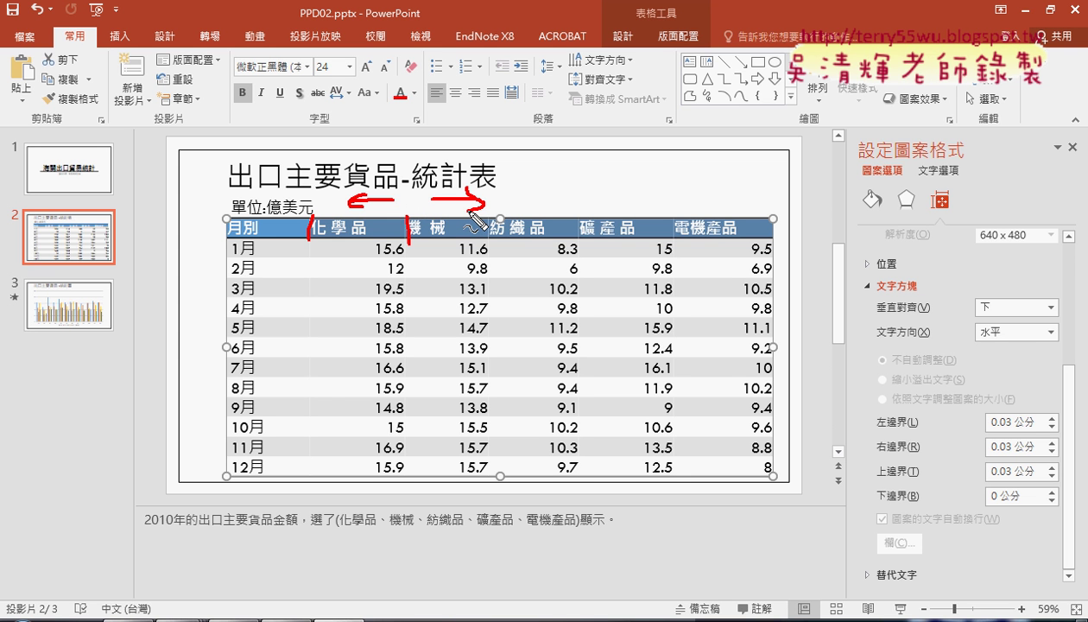
pyautogui.press('Escape')
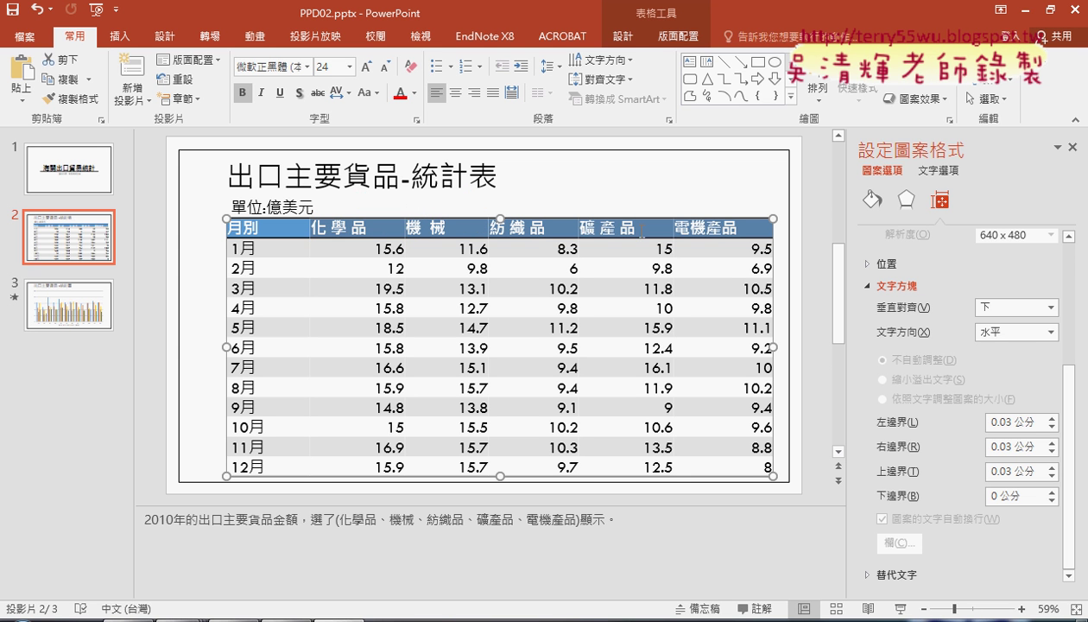
# Right-align the selected header labels, leaving 月別 unchanged, then go back to the task PDF.
pyautogui.click(684, 37)
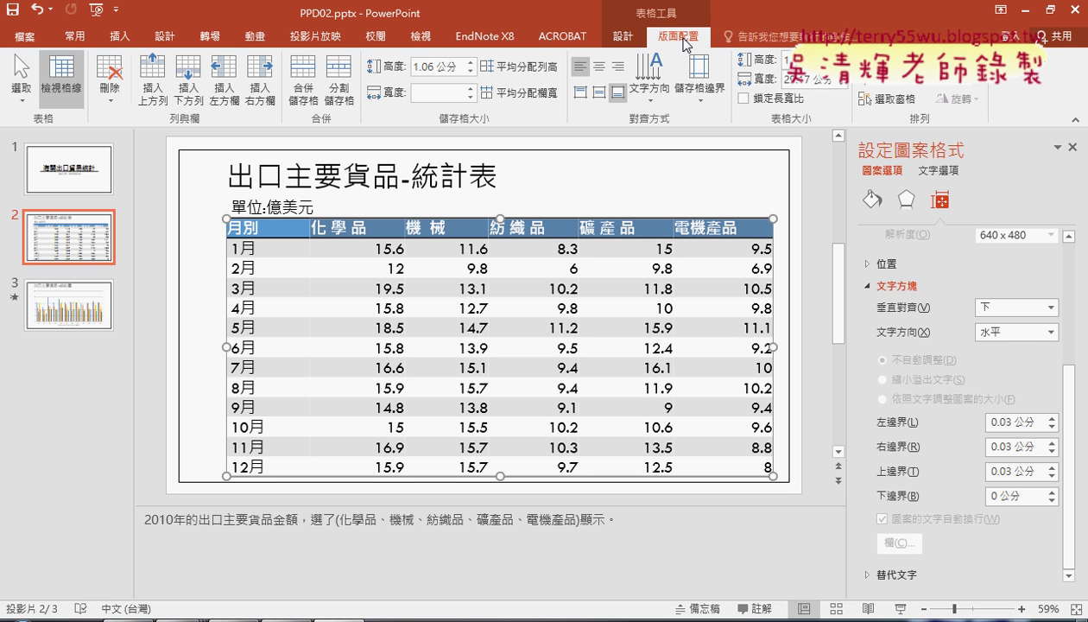
pyautogui.click(621, 69)
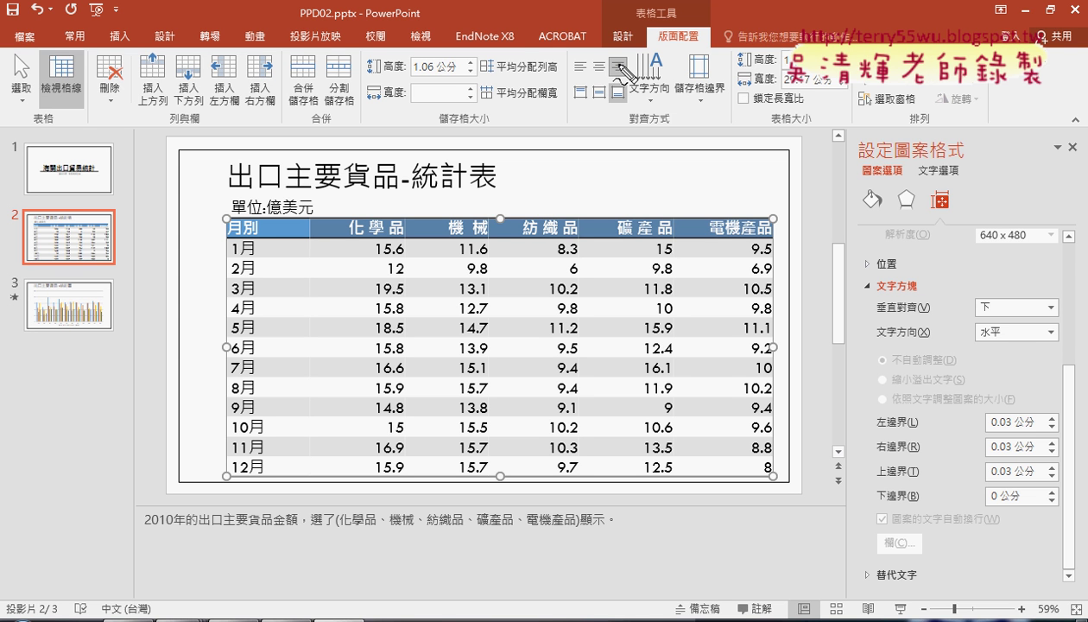
pyautogui.moveTo(312, 239)
pyautogui.mouseDown()
pyautogui.moveTo(636, 210)
pyautogui.moveTo(315, 235)
pyautogui.mouseUp()
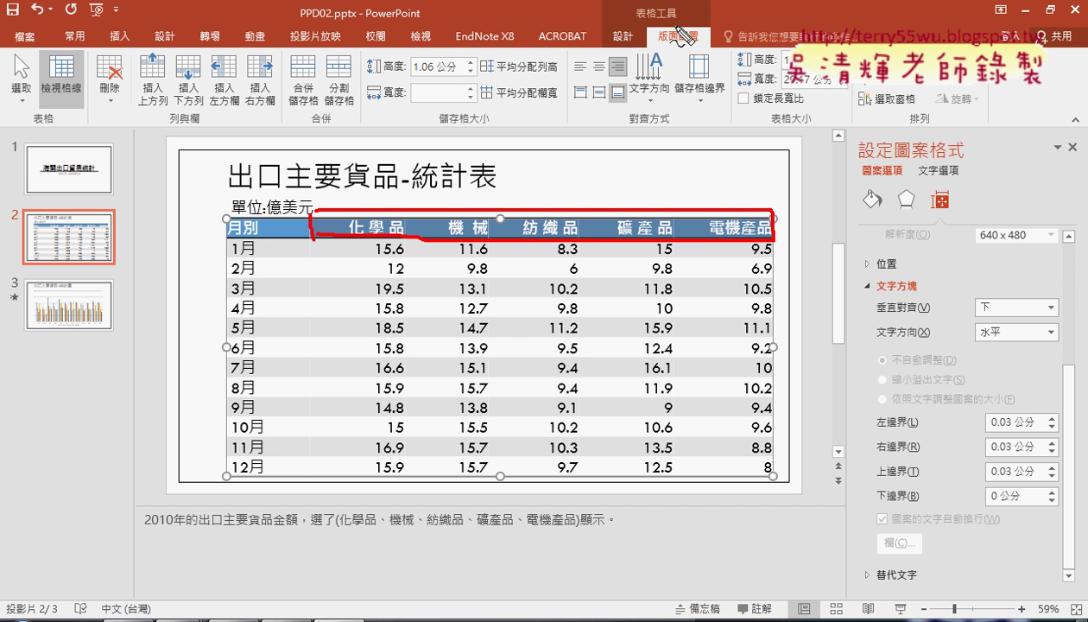
pyautogui.moveTo(679, 26)
pyautogui.mouseDown()
pyautogui.moveTo(665, 17)
pyautogui.moveTo(633, 81)
pyautogui.mouseUp()
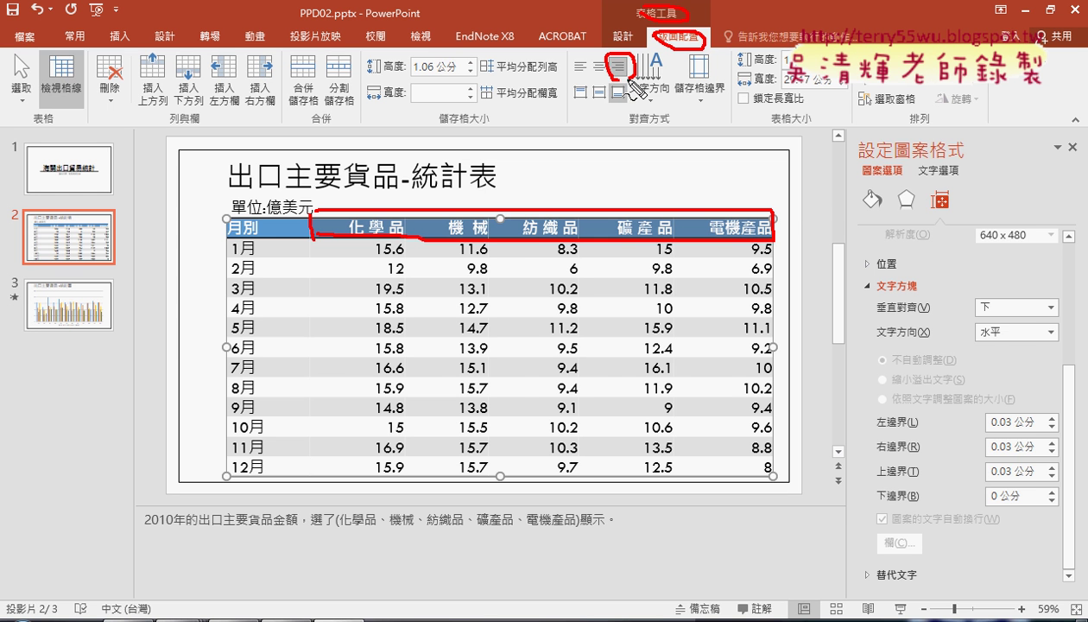
pyautogui.press('Escape')
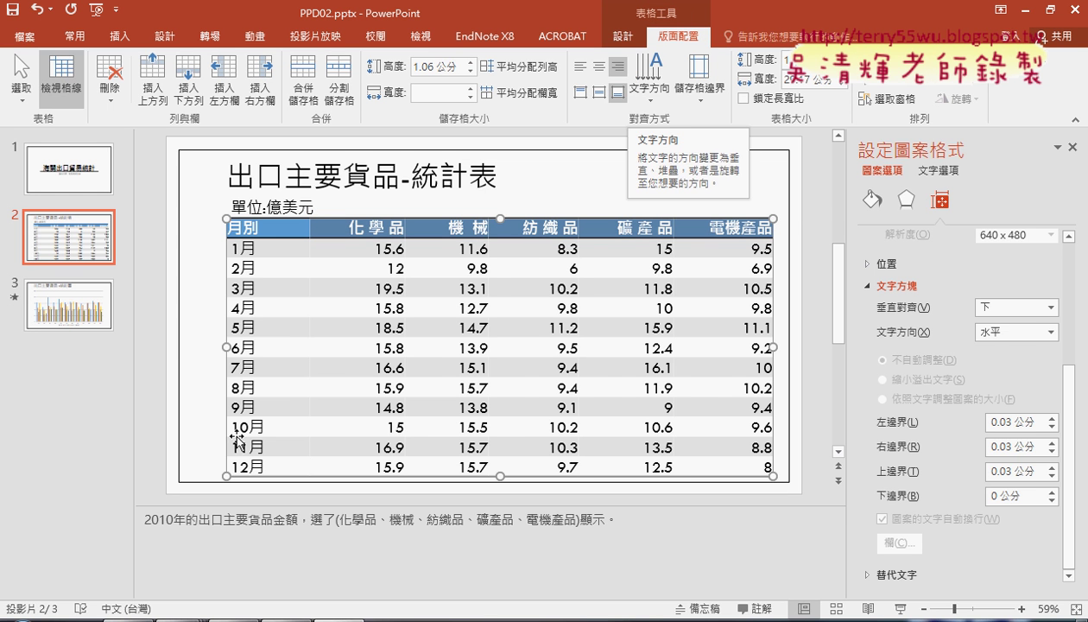
pyautogui.click(126, 617)
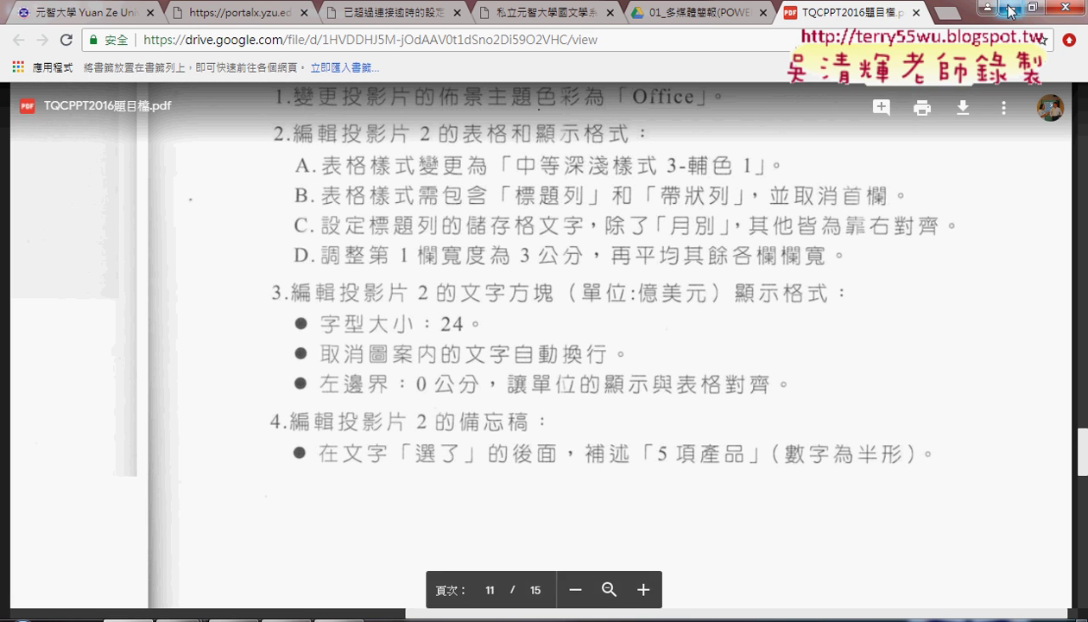
# Return to PowerPoint and place the caret in the slide 2 table's 月別 header cell.
pyautogui.hotkey('alt', 'Tab')
pyautogui.click(270, 227)
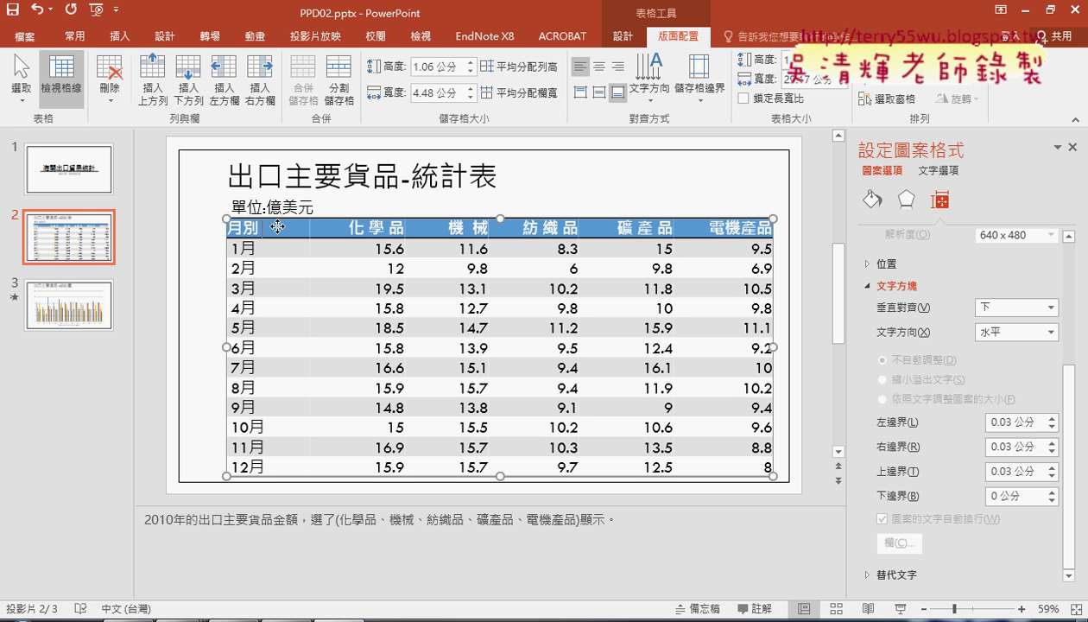
# Change the 月別 first column's width from 4.48 cm to 3 cm.
pyautogui.moveTo(272, 229); pyautogui.dragTo(265, 467)
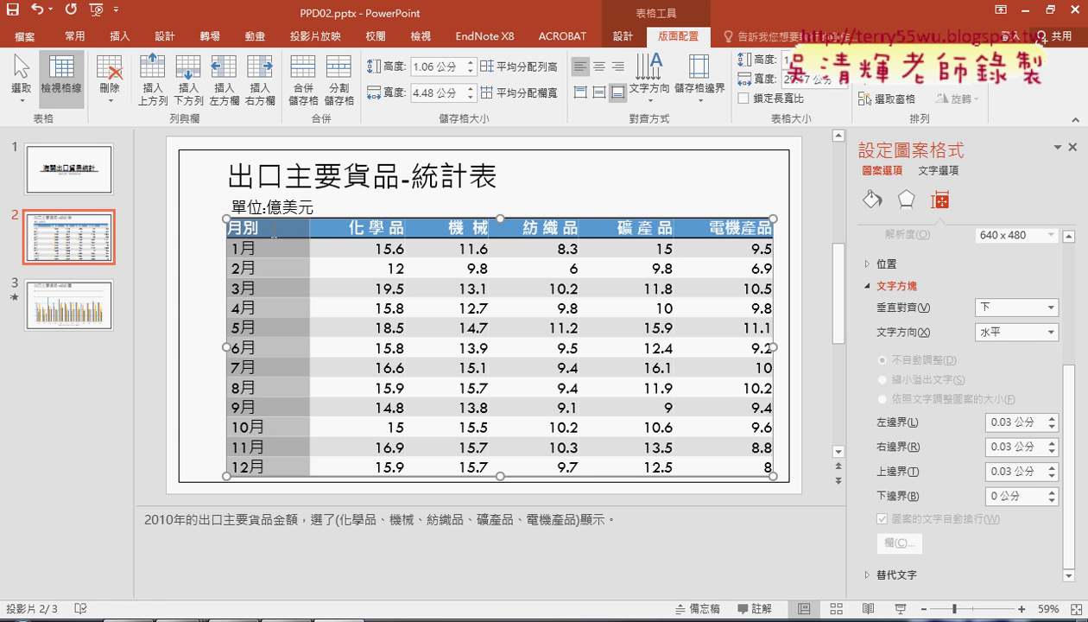
pyautogui.moveTo(276, 227); pyautogui.dragTo(270, 467)
pyautogui.moveTo(413, 93); pyautogui.dragTo(437, 98)
pyautogui.write('3')
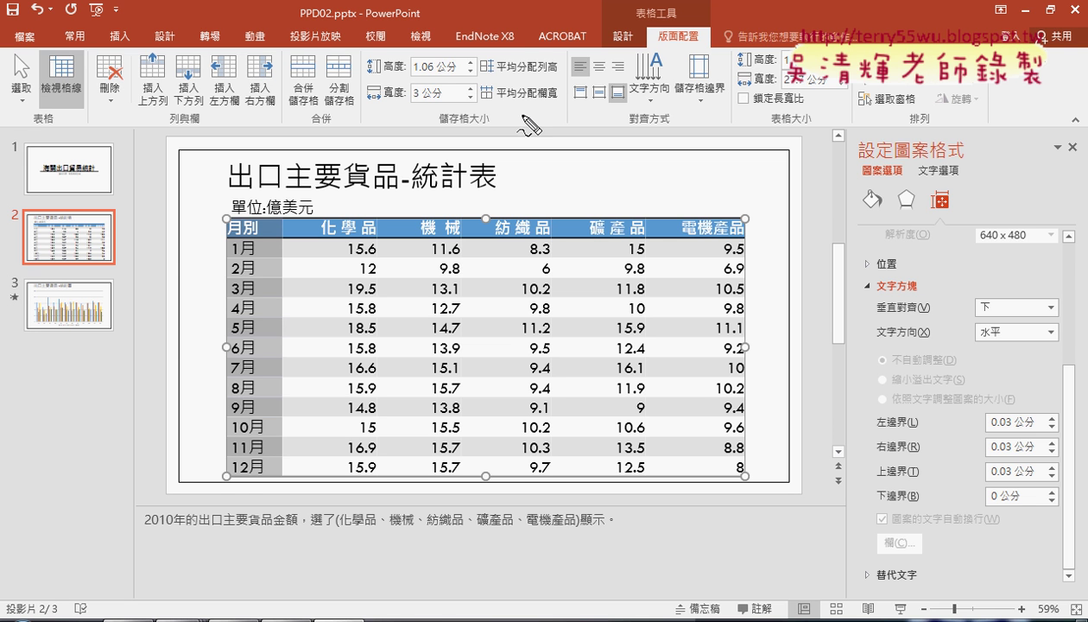
# Mark the 3 cm column and the remaining data columns, then clear the marks.
pyautogui.moveTo(215, 207)
pyautogui.mouseDown()
pyautogui.moveTo(216, 480)
pyautogui.moveTo(259, 191)
pyautogui.moveTo(284, 414)
pyautogui.moveTo(214, 489)
pyautogui.mouseUp()
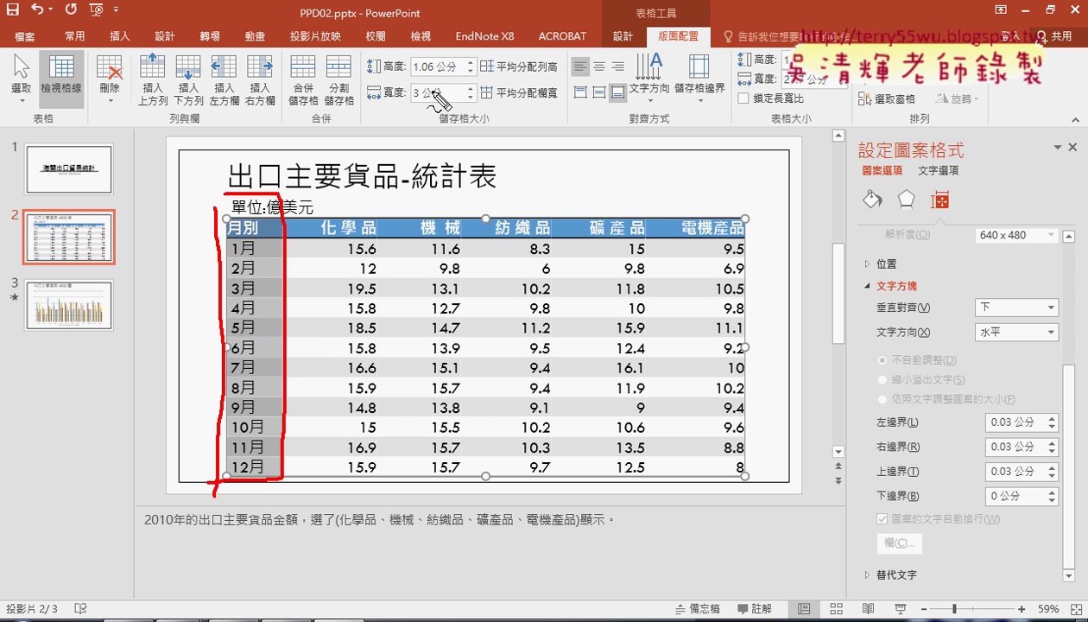
pyautogui.moveTo(370, 104); pyautogui.dragTo(357, 101)
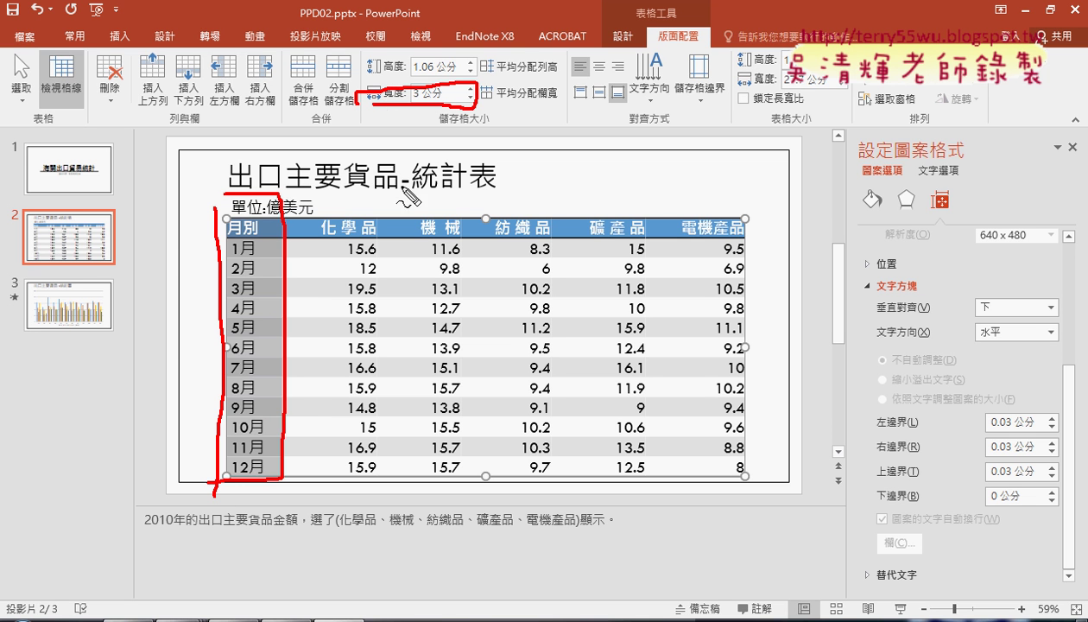
pyautogui.moveTo(304, 229); pyautogui.dragTo(308, 475)
pyautogui.moveTo(330, 205)
pyautogui.mouseDown()
pyautogui.moveTo(658, 203)
pyautogui.moveTo(741, 341)
pyautogui.moveTo(758, 484)
pyautogui.moveTo(325, 471)
pyautogui.mouseUp()
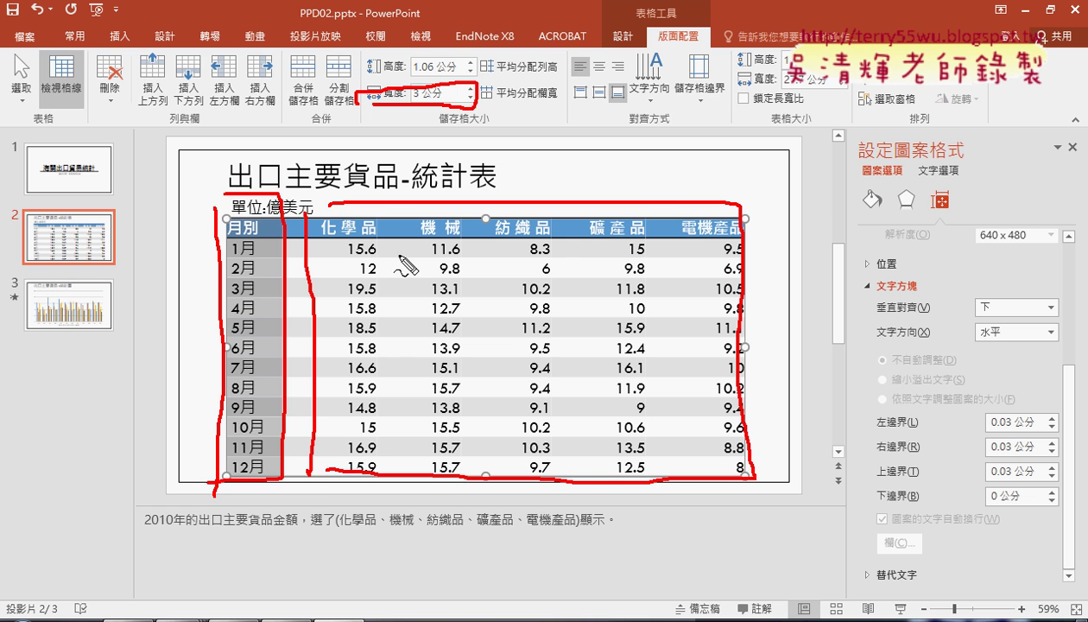
pyautogui.moveTo(560, 105); pyautogui.dragTo(484, 103)
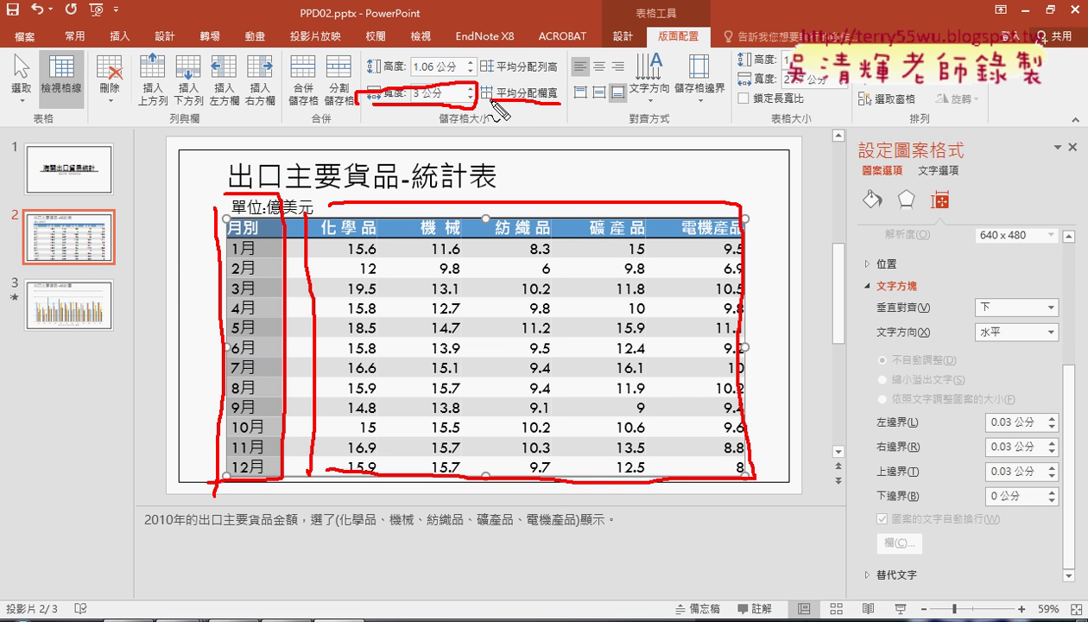
pyautogui.press('Escape')
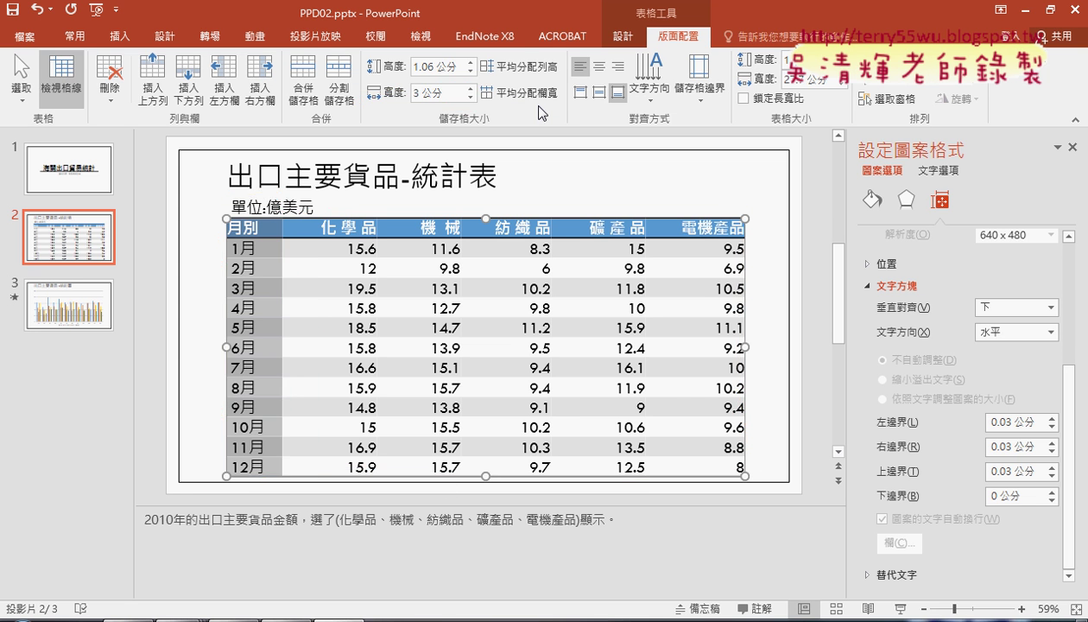
pyautogui.click(320, 232)
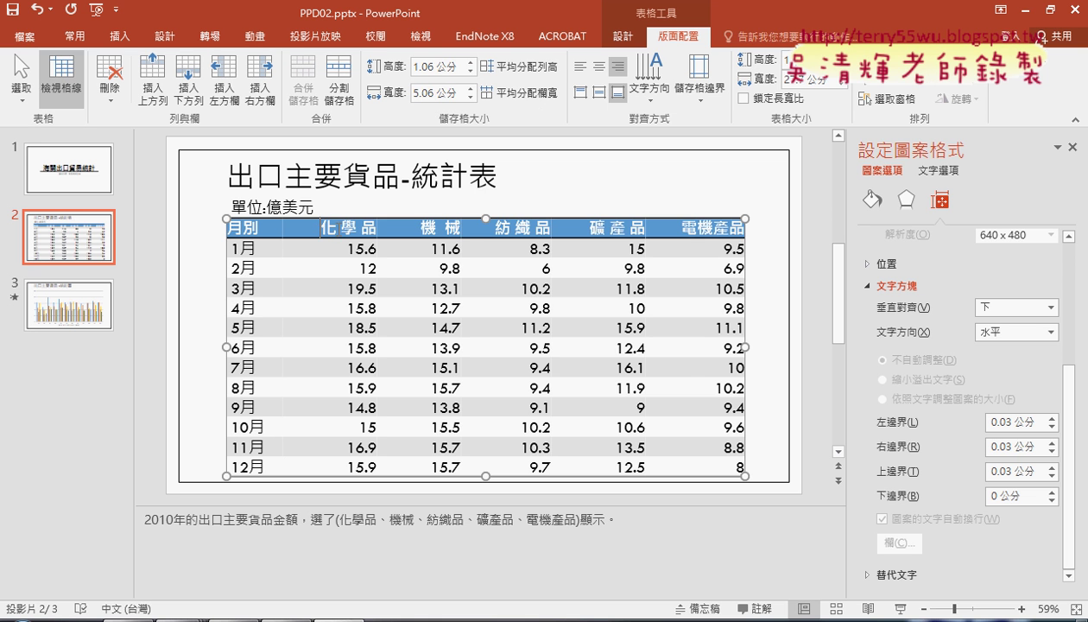
# Distribute columns 化學品 to 電機產品 evenly at 4.94 cm each, then return to the PDF.
pyautogui.moveTo(321, 226); pyautogui.dragTo(712, 463)
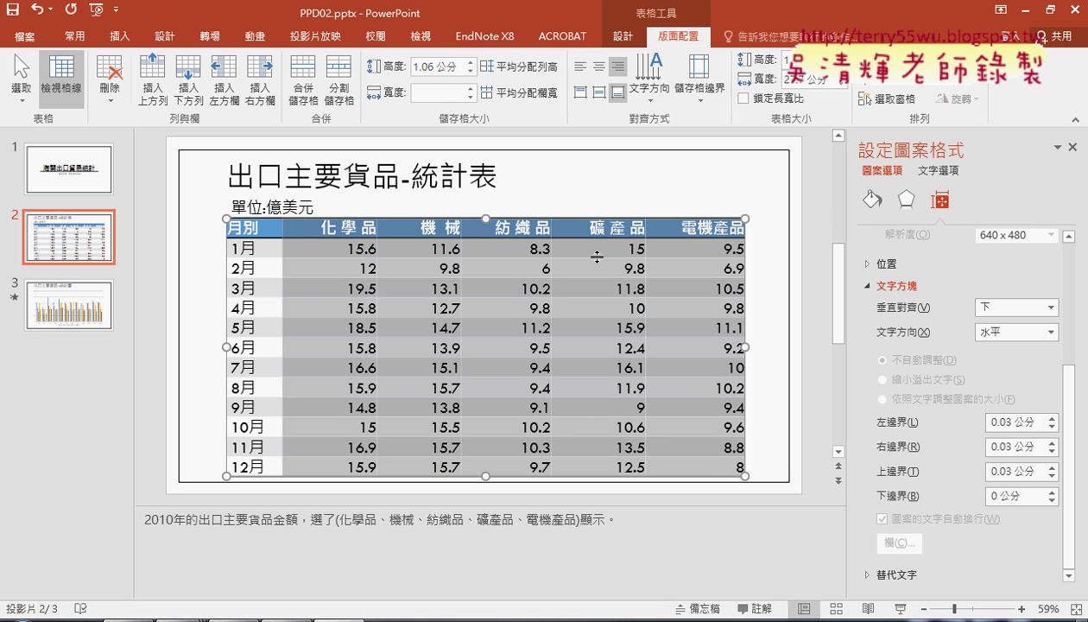
pyautogui.click(536, 95)
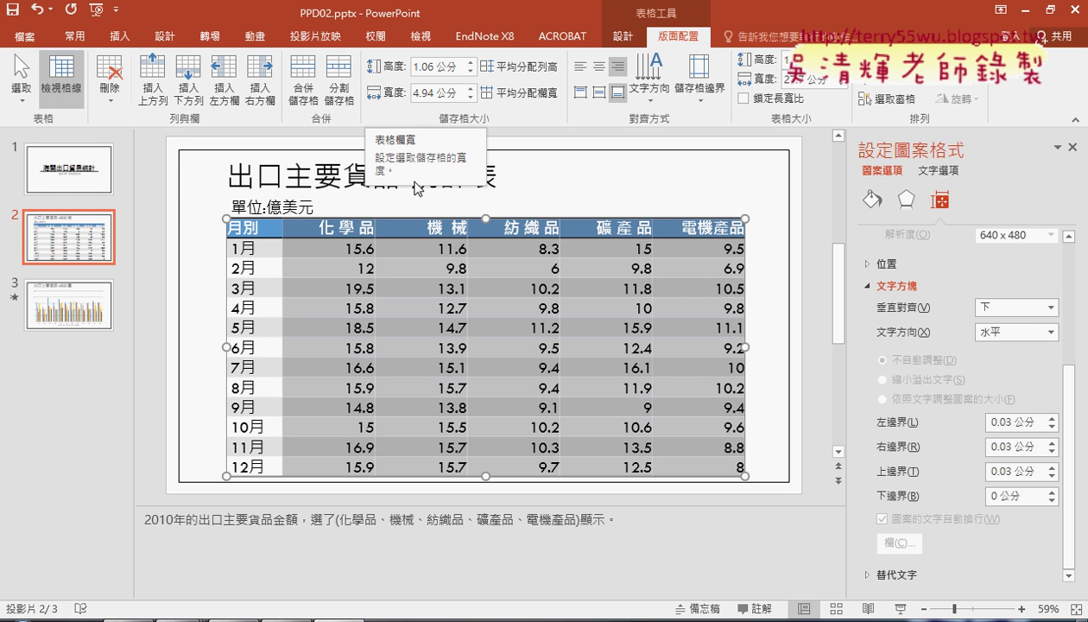
pyautogui.click(152, 600)
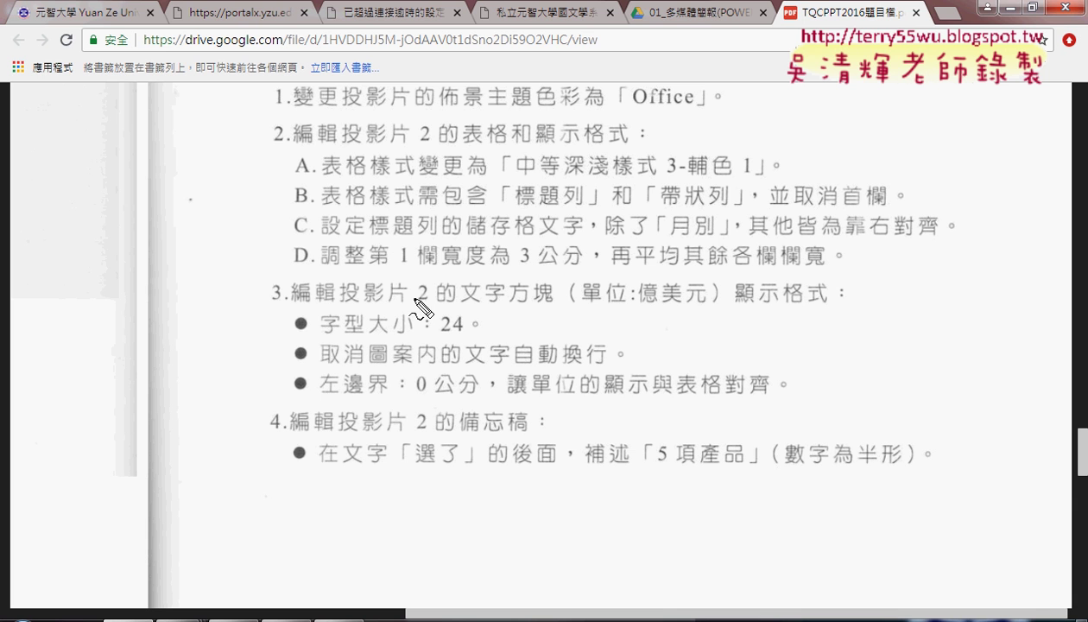
# Mark item 3's text box requirements: 24 pt font, no auto-wrap, 0 cm left margin.
pyautogui.moveTo(431, 304); pyautogui.dragTo(342, 307)
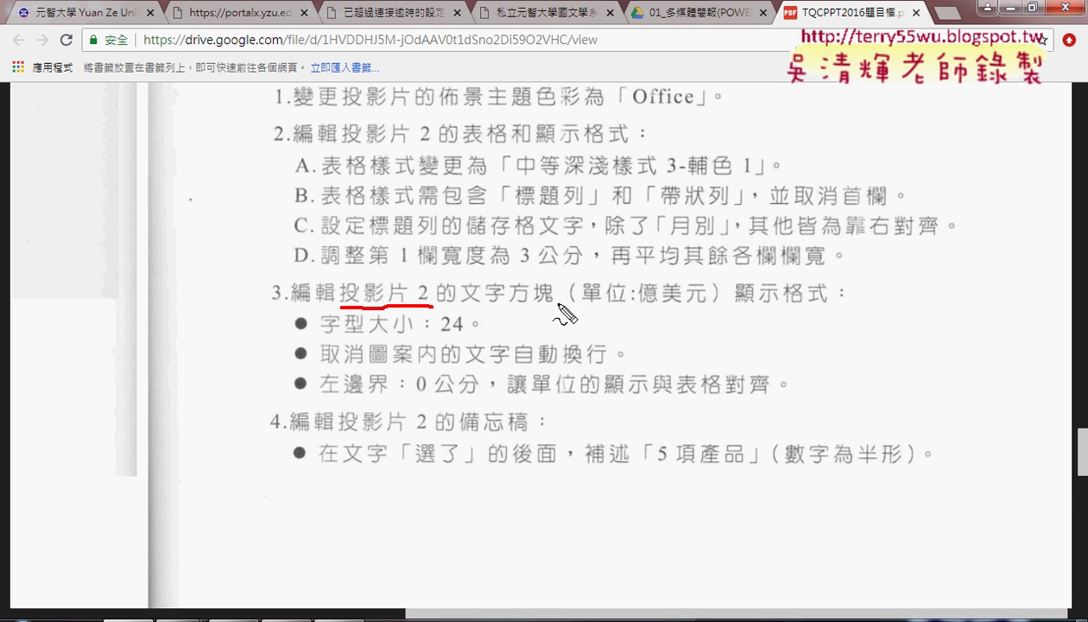
pyautogui.moveTo(557, 302); pyautogui.dragTo(458, 305)
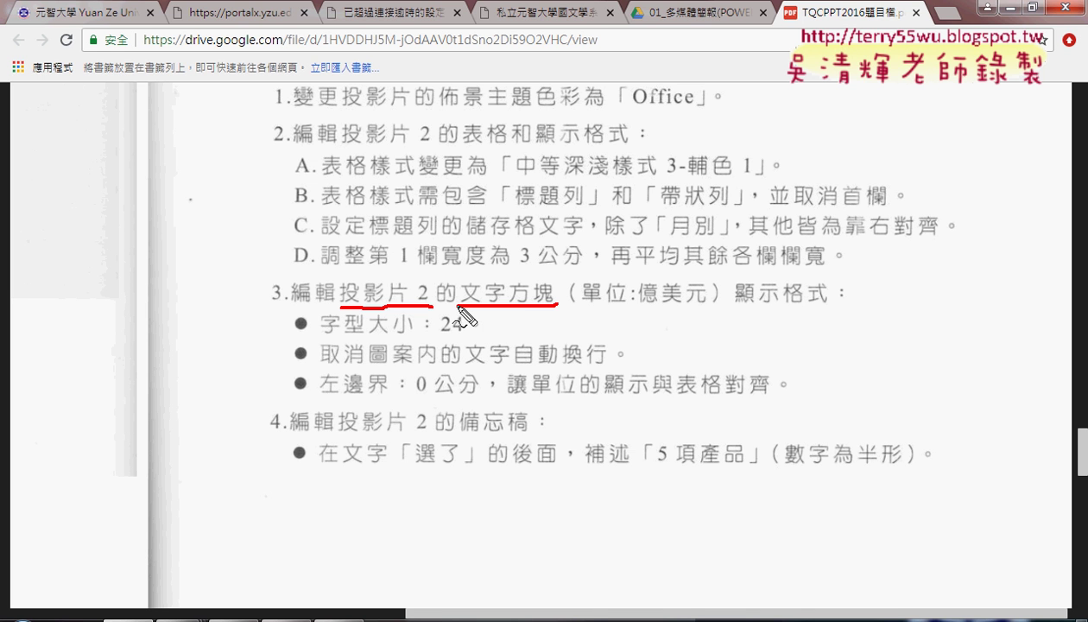
pyautogui.moveTo(834, 302); pyautogui.dragTo(783, 304)
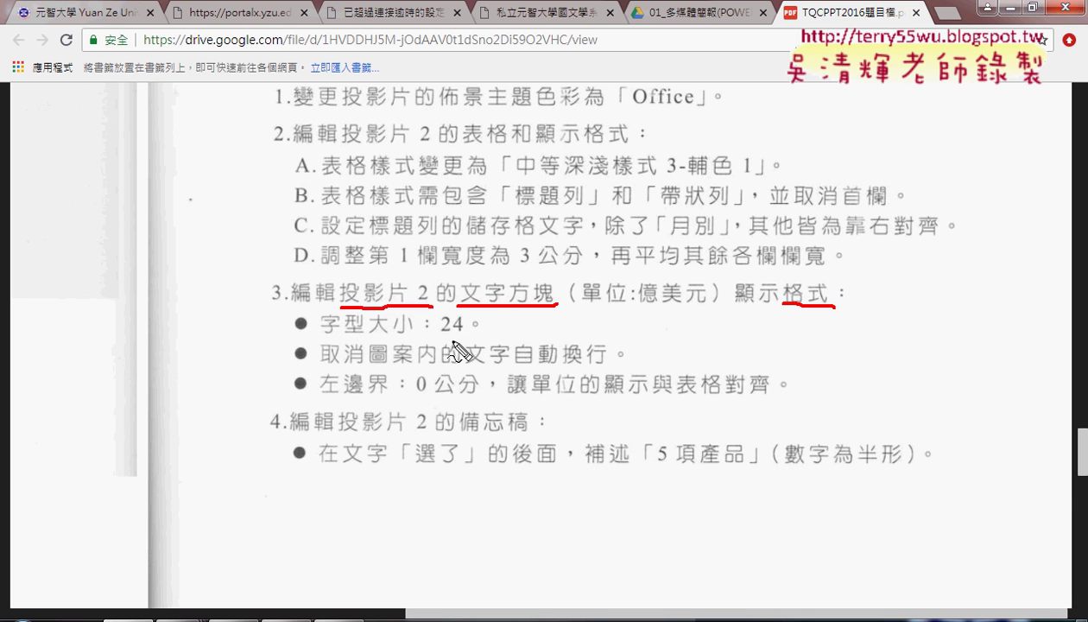
pyautogui.moveTo(477, 335); pyautogui.dragTo(475, 330)
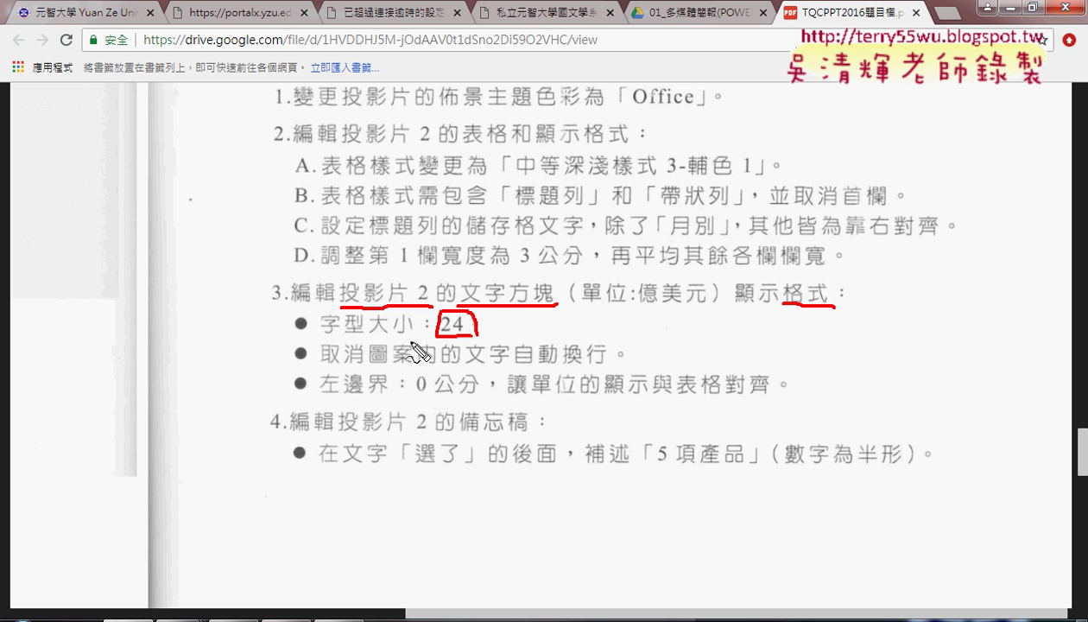
pyautogui.moveTo(412, 341); pyautogui.dragTo(298, 337)
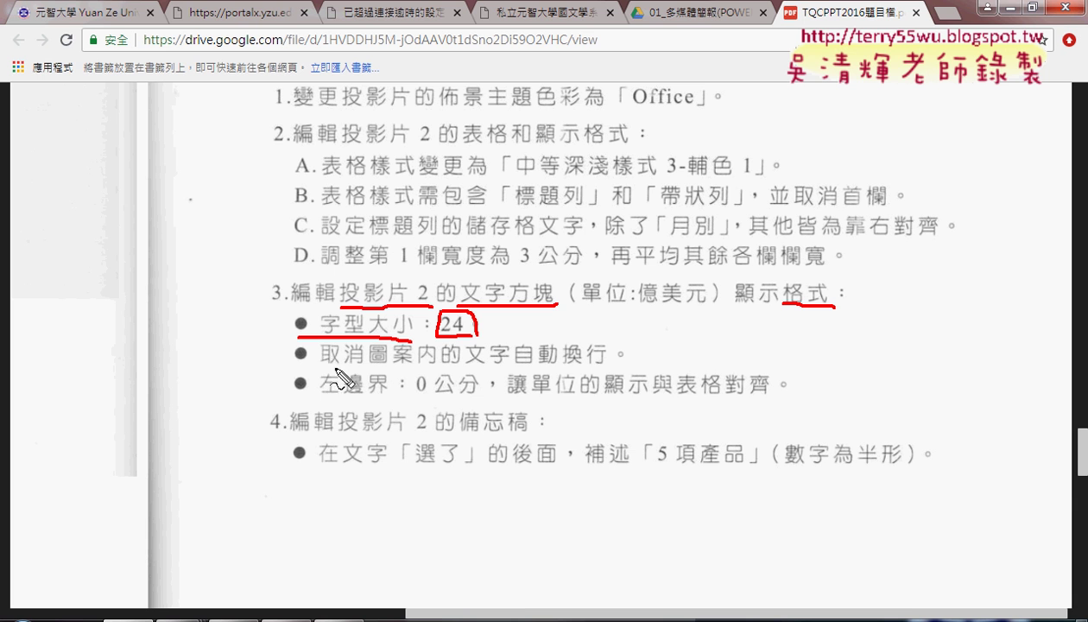
pyautogui.moveTo(604, 365); pyautogui.dragTo(513, 365)
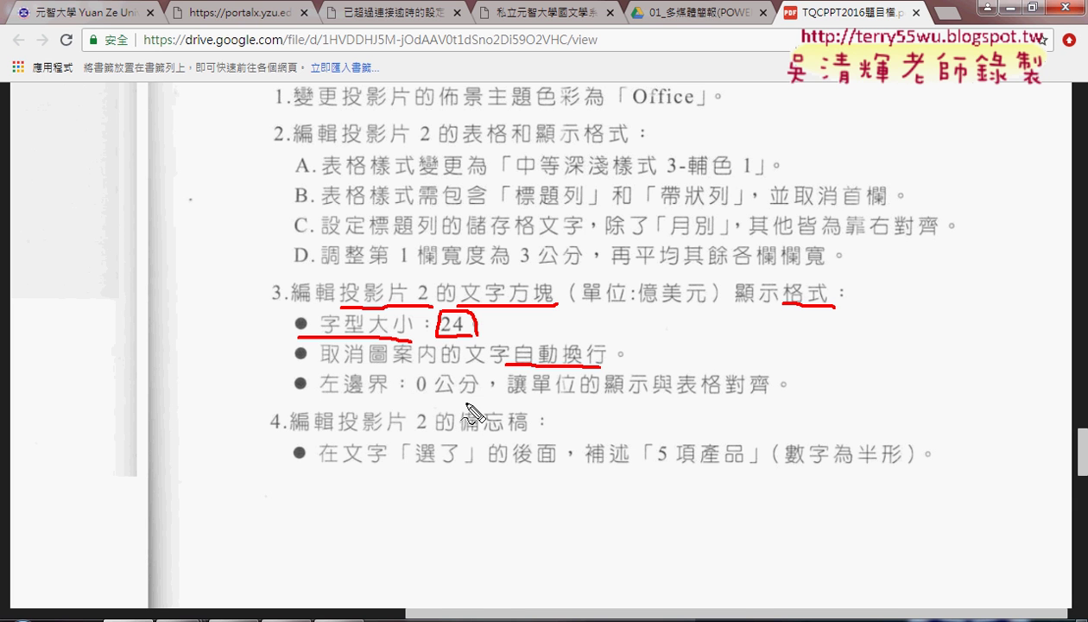
pyautogui.moveTo(478, 397); pyautogui.dragTo(413, 399)
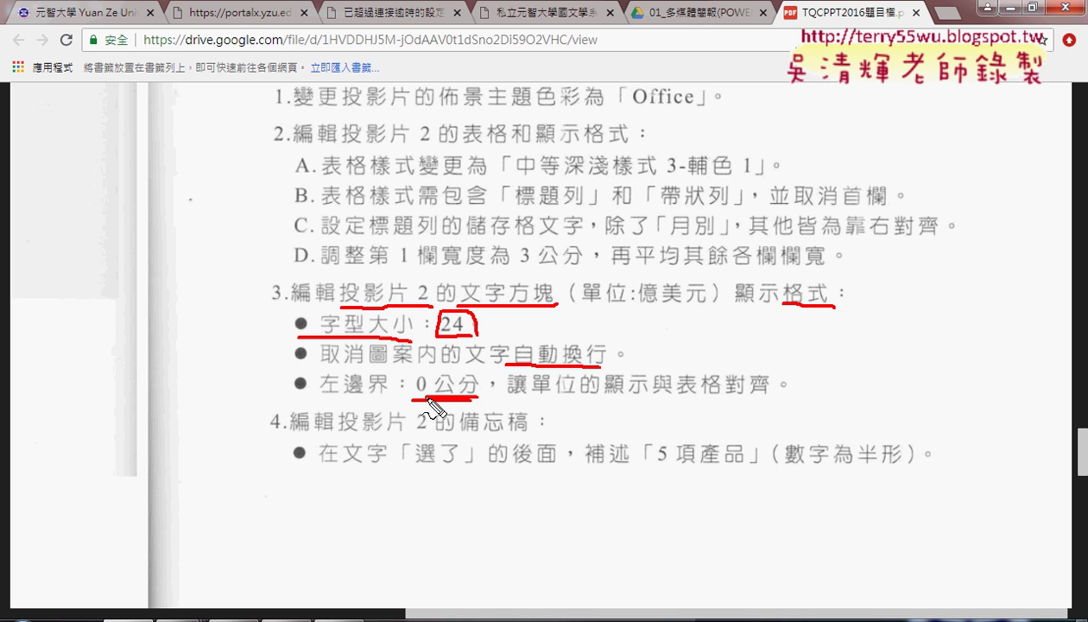
pyautogui.press('Escape')
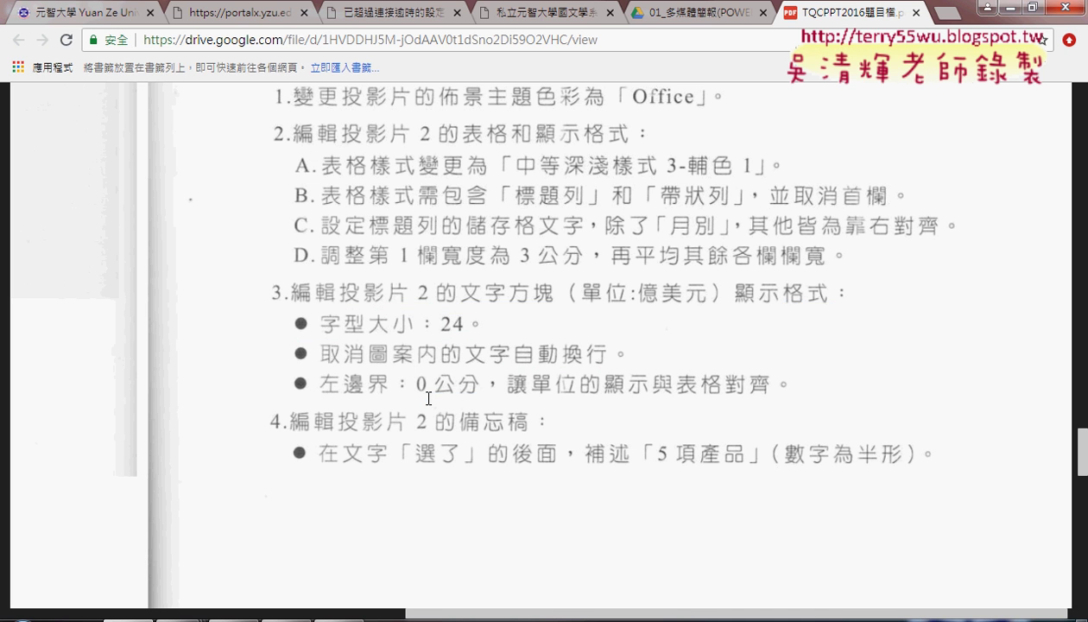
# Select the 單位:億美元 text box and set its font size to 24 pt.
pyautogui.click(1002, 11)
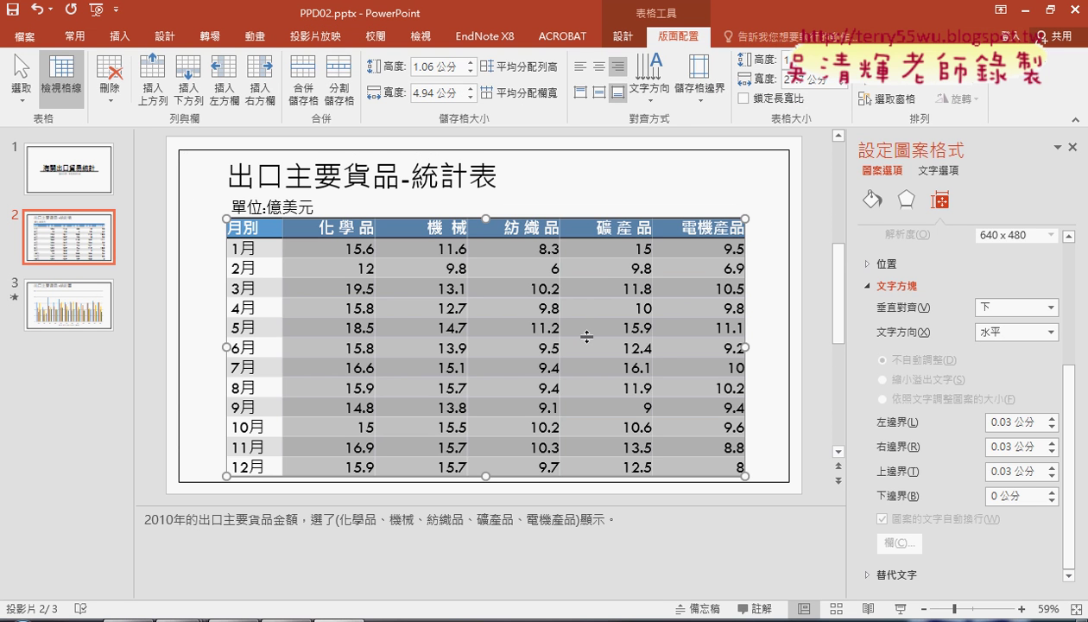
pyautogui.click(69, 242)
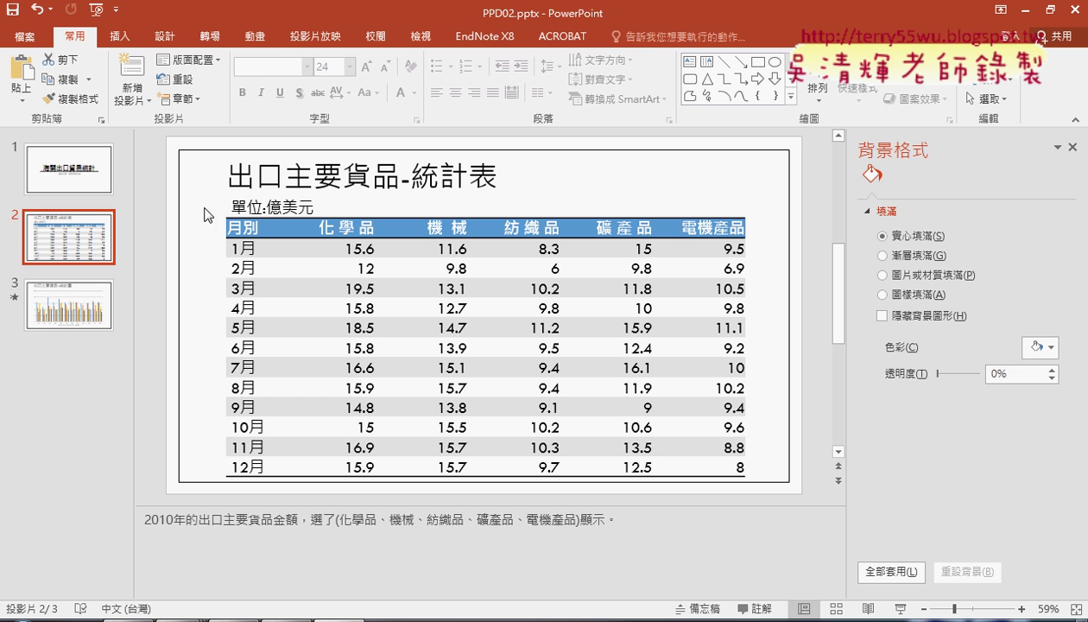
pyautogui.click(264, 208)
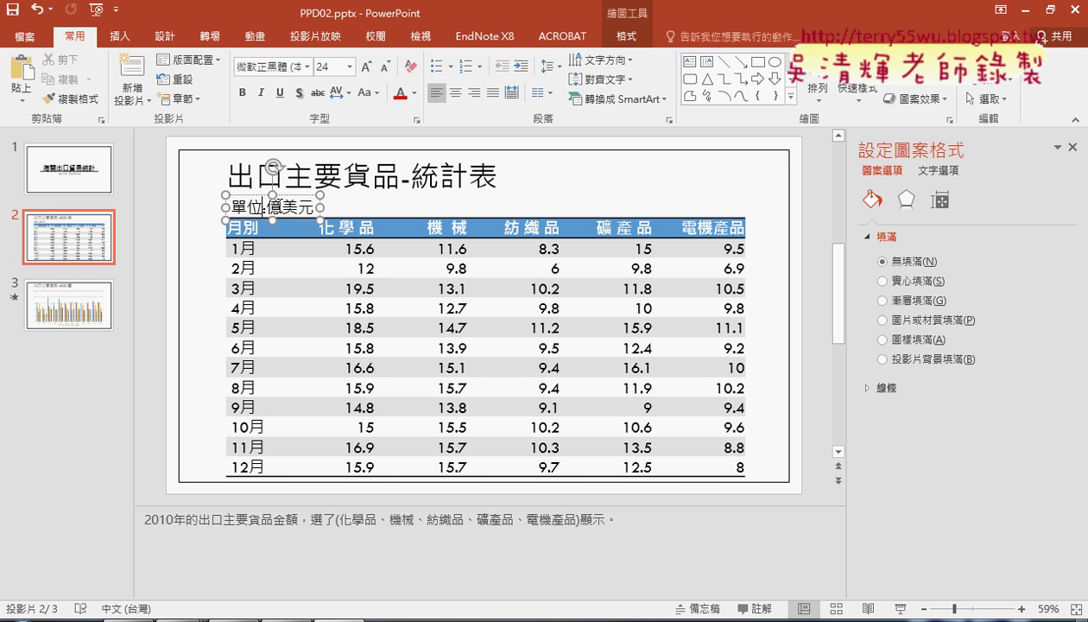
pyautogui.click(286, 197)
pyautogui.click(285, 208)
pyautogui.click(295, 195)
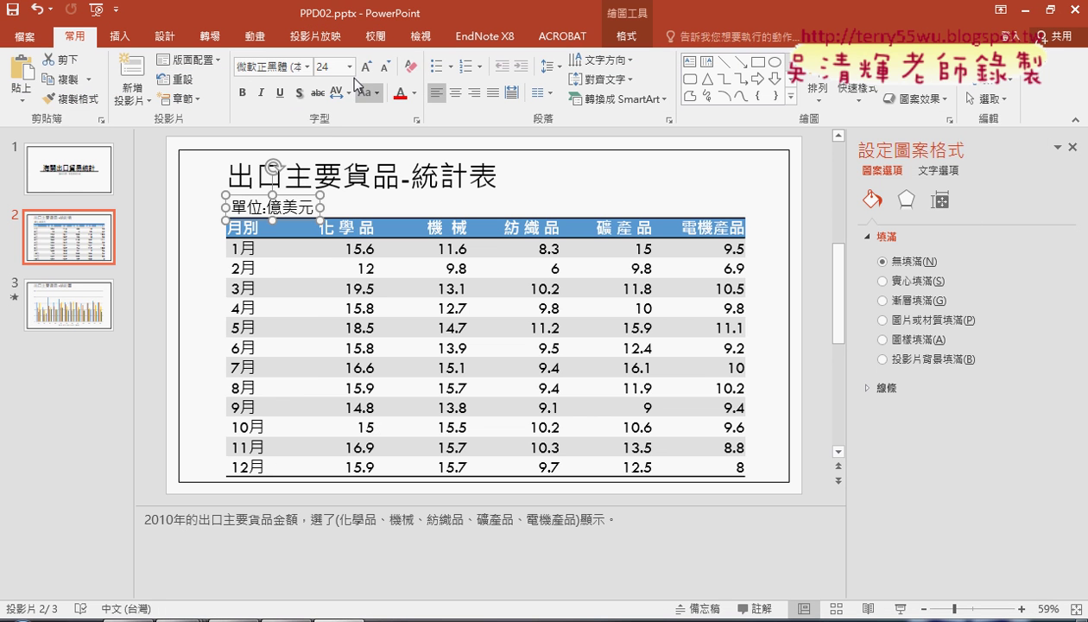
pyautogui.click(350, 66)
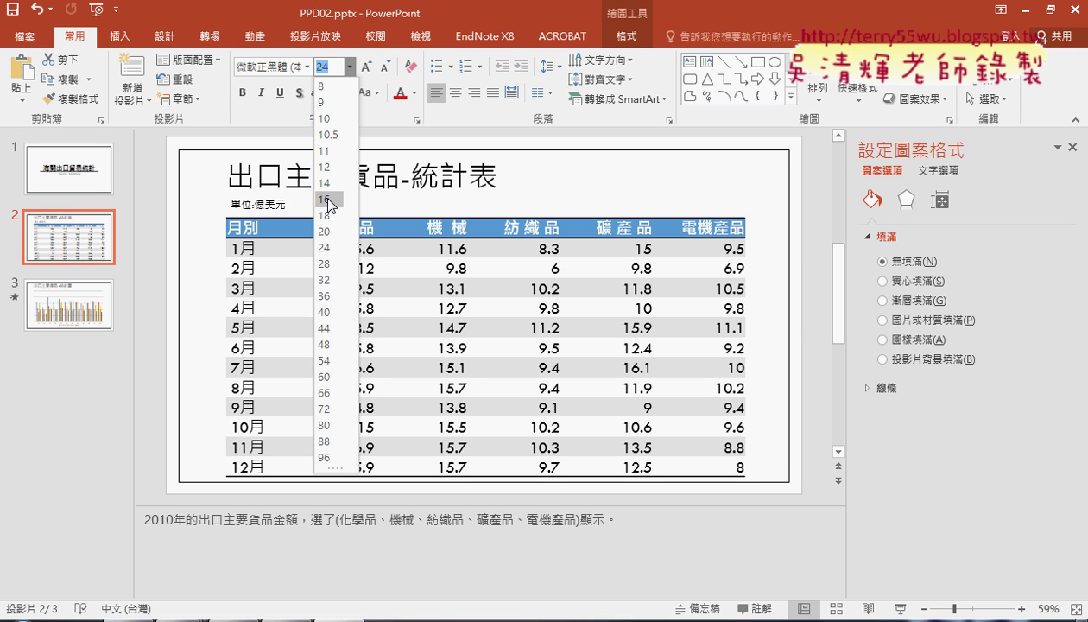
pyautogui.click(329, 248)
# Highlight the Home tab's 24 font size, then open and dismiss the text box's shortcut menu.
pyautogui.click(626, 36)
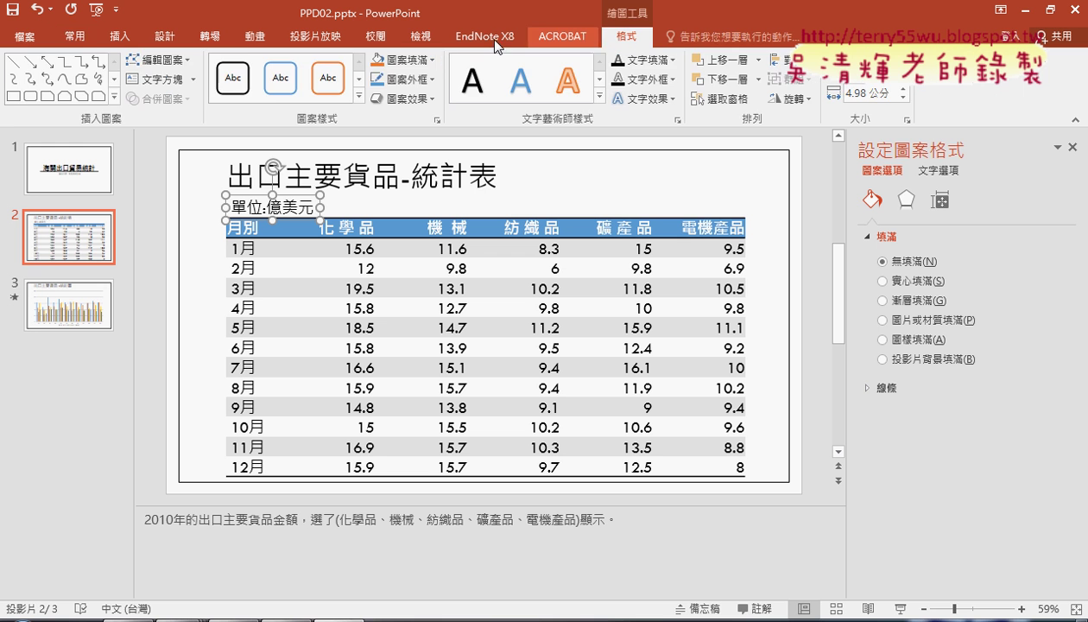
pyautogui.click(75, 38)
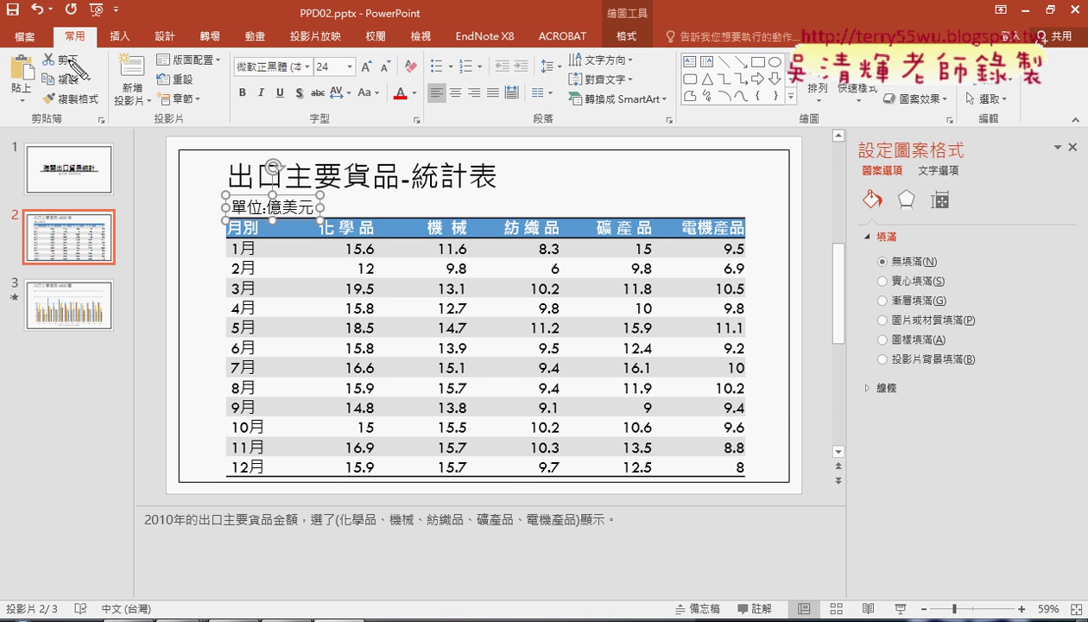
pyautogui.moveTo(80, 23); pyautogui.dragTo(78, 60)
pyautogui.moveTo(306, 74)
pyautogui.mouseDown()
pyautogui.moveTo(363, 62)
pyautogui.moveTo(321, 89)
pyautogui.mouseUp()
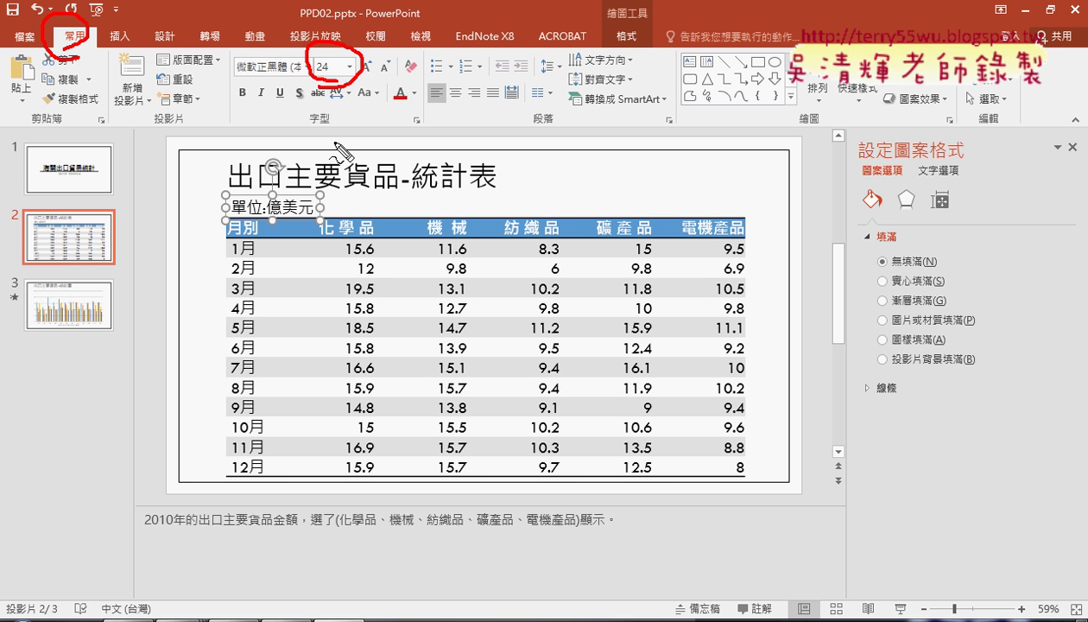
pyautogui.press('Escape')
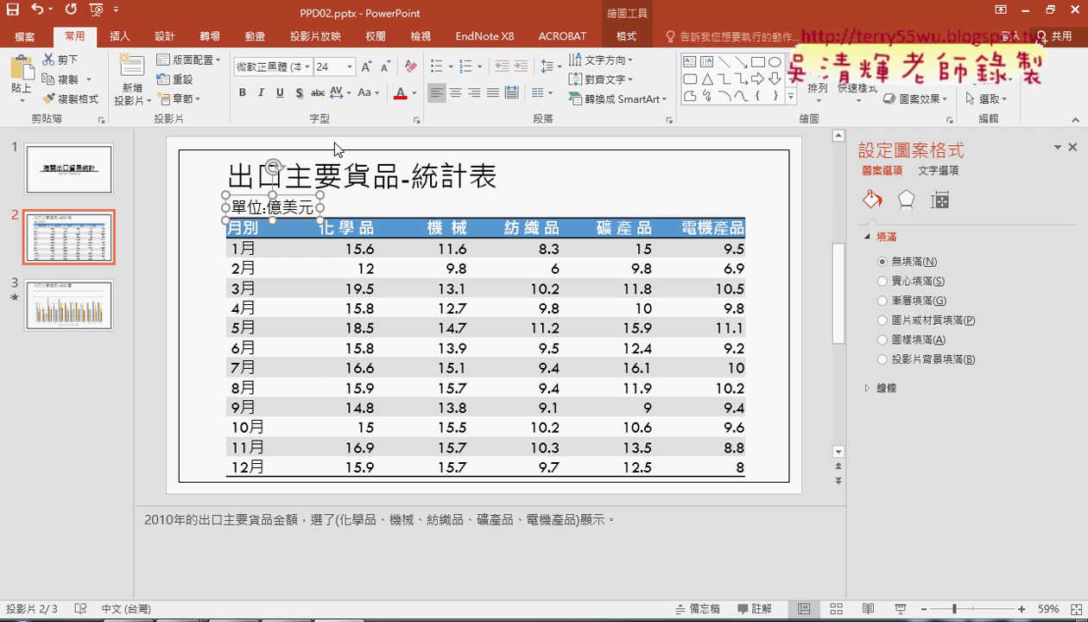
pyautogui.rightClick(308, 198)
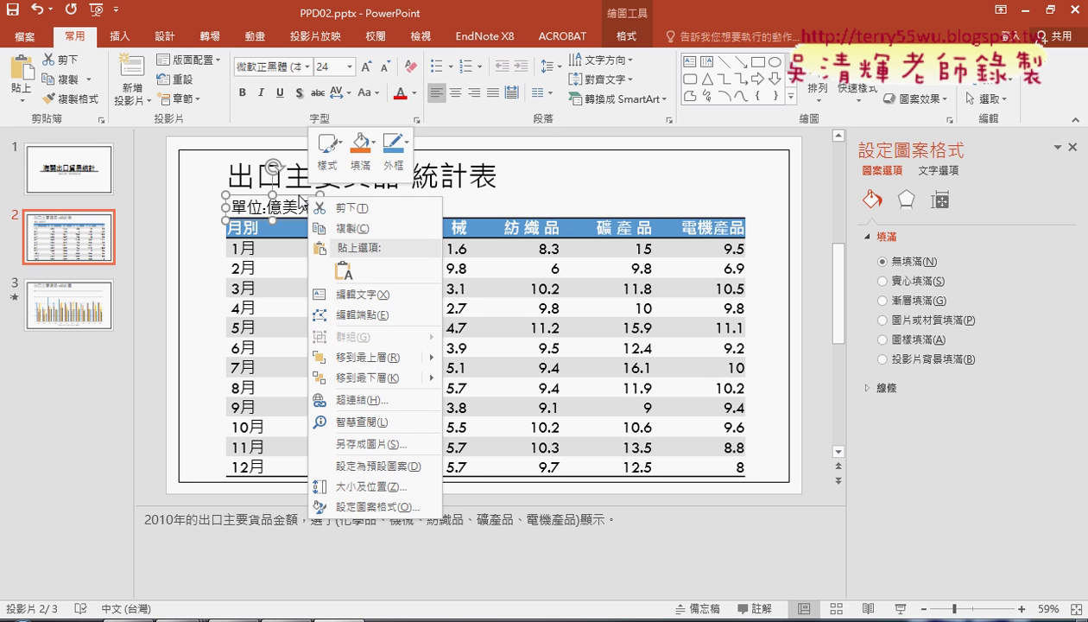
pyautogui.click(657, 39)
pyautogui.click(644, 38)
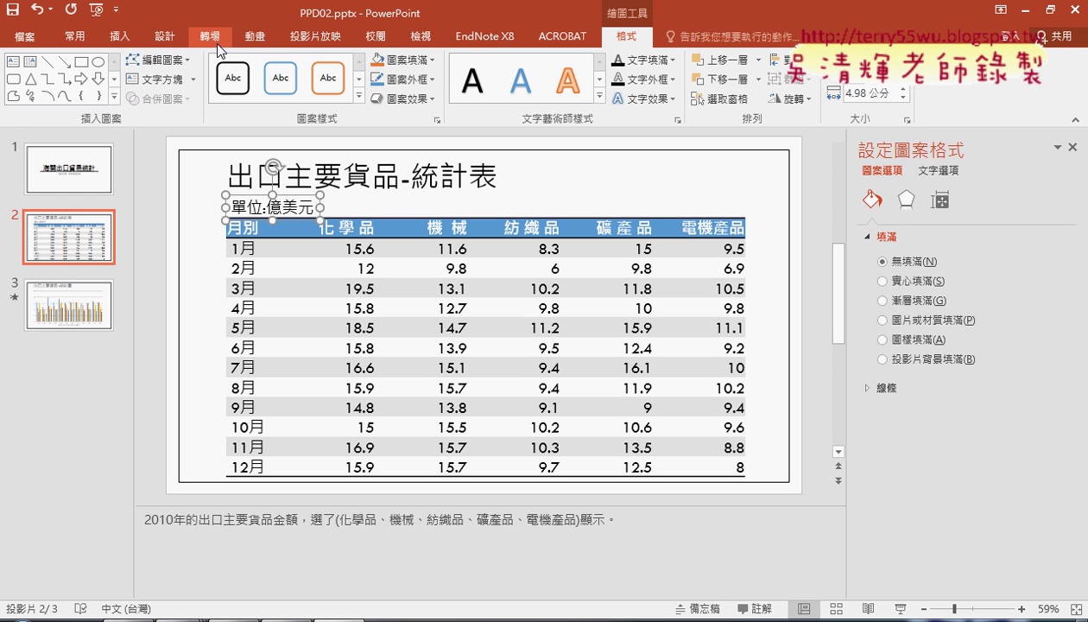
# Review the unit text box's Size and Position settings down to its margins, then close the pane.
pyautogui.rightClick(295, 197)
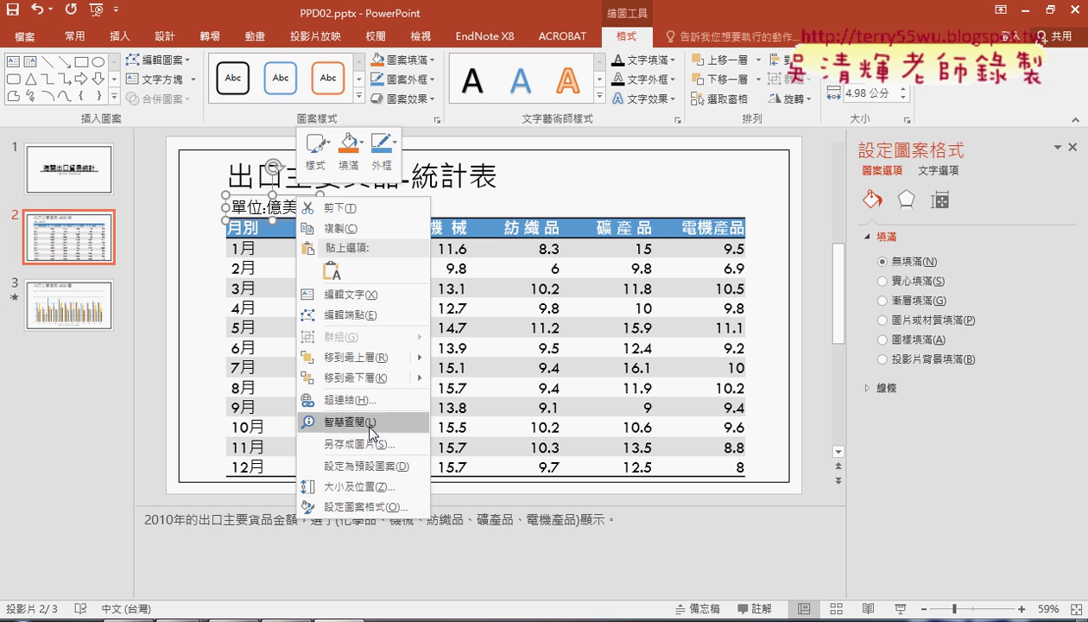
pyautogui.click(361, 489)
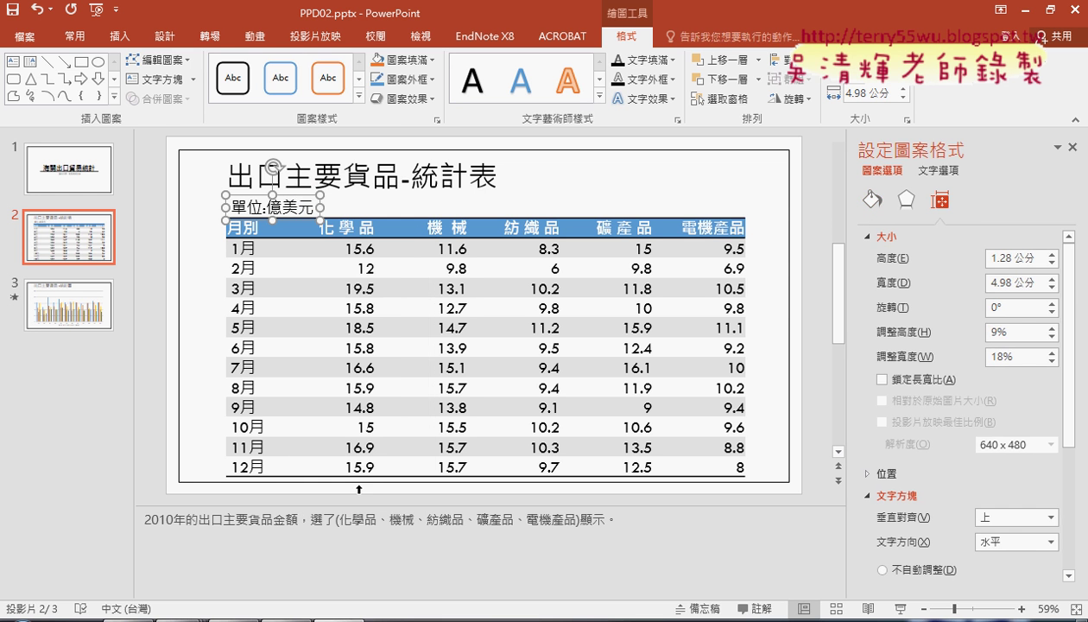
pyautogui.moveTo(1069, 407); pyautogui.dragTo(1071, 518)
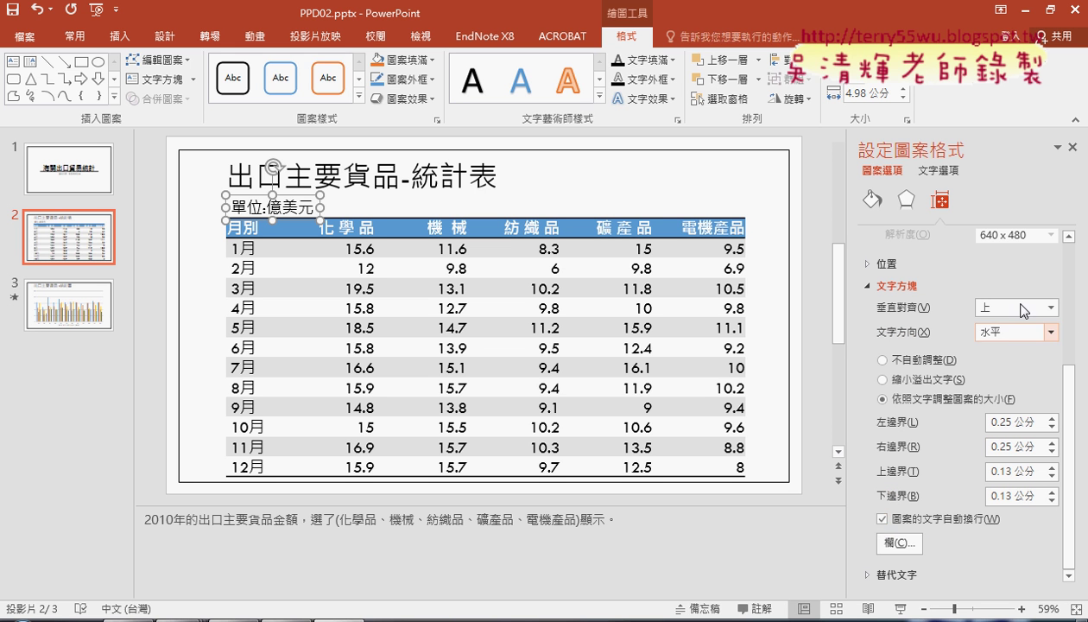
pyautogui.click(1073, 149)
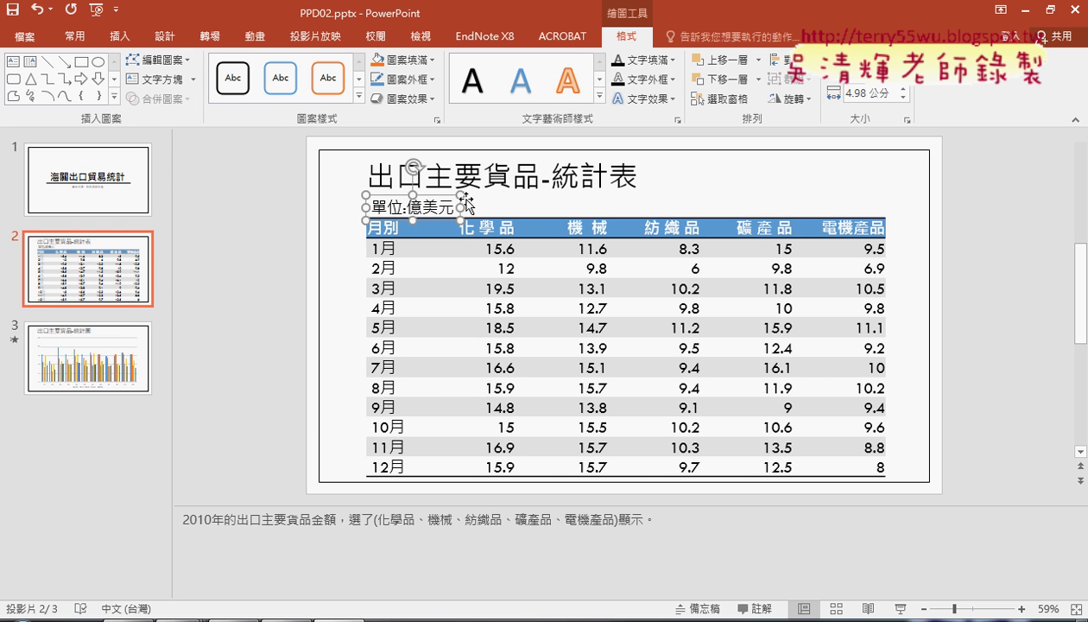
# Narrow the unit text box so 億美元 wraps, and show where its size settings open.
pyautogui.moveTo(459, 208); pyautogui.dragTo(417, 208)
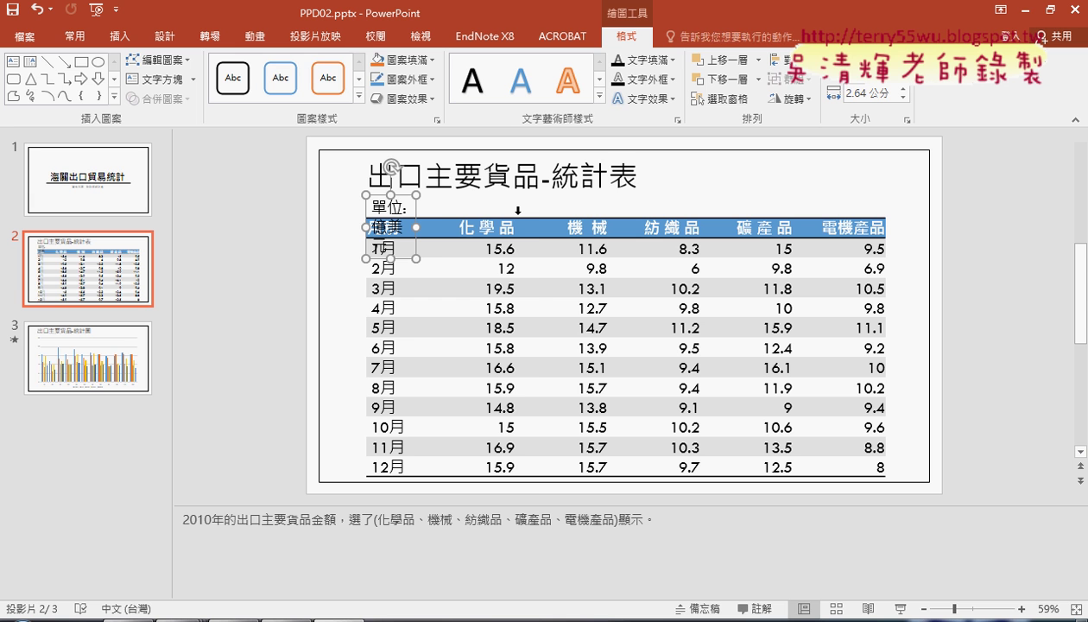
pyautogui.rightClick(406, 197)
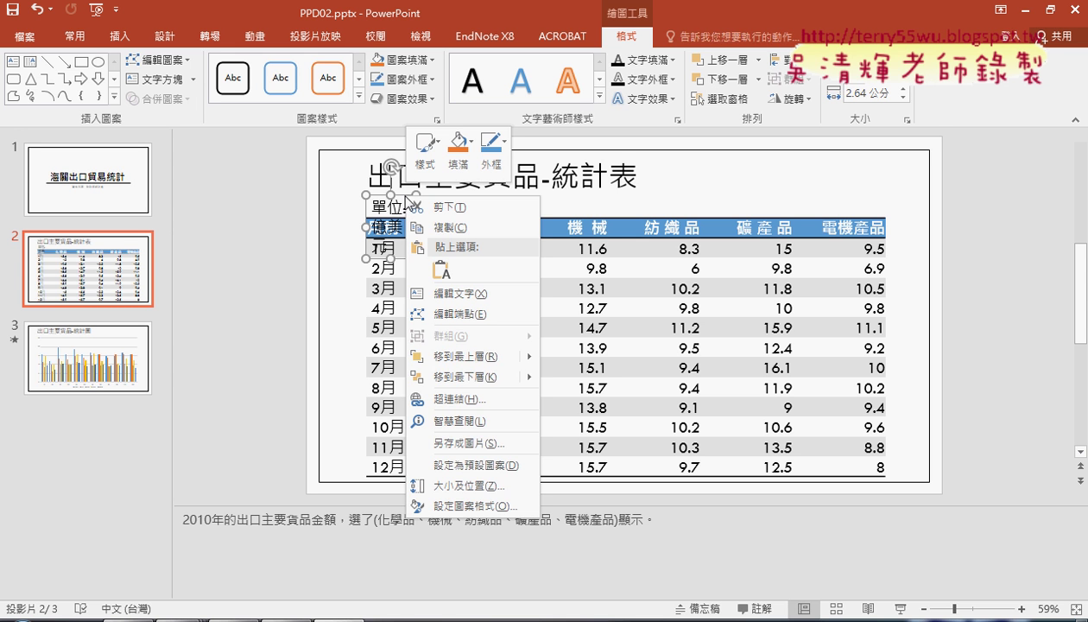
pyautogui.click(462, 486)
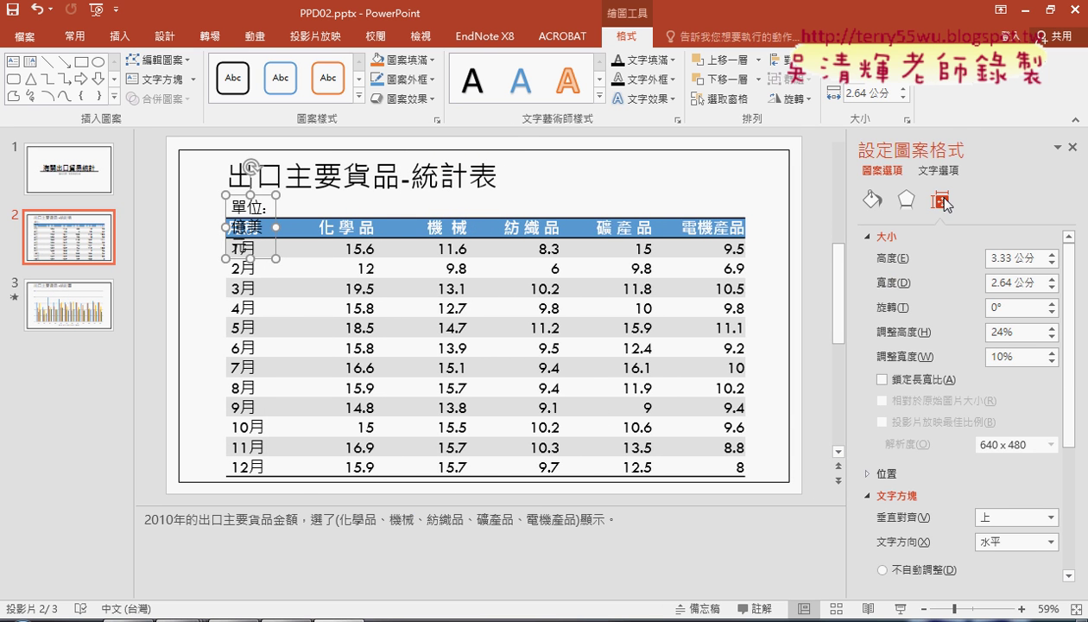
pyautogui.click(1071, 148)
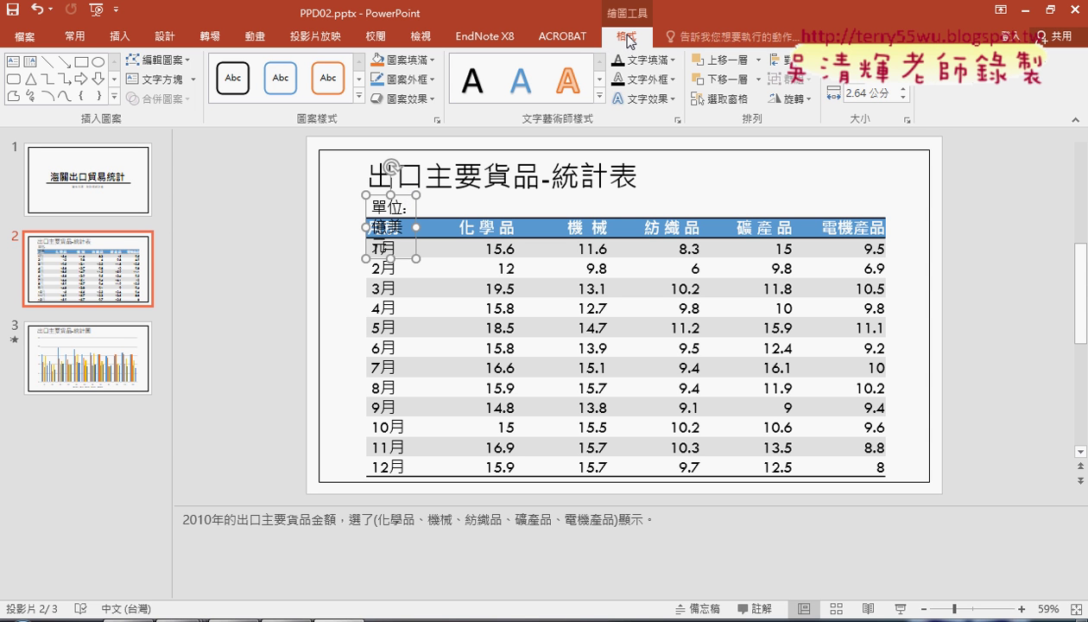
pyautogui.click(907, 124)
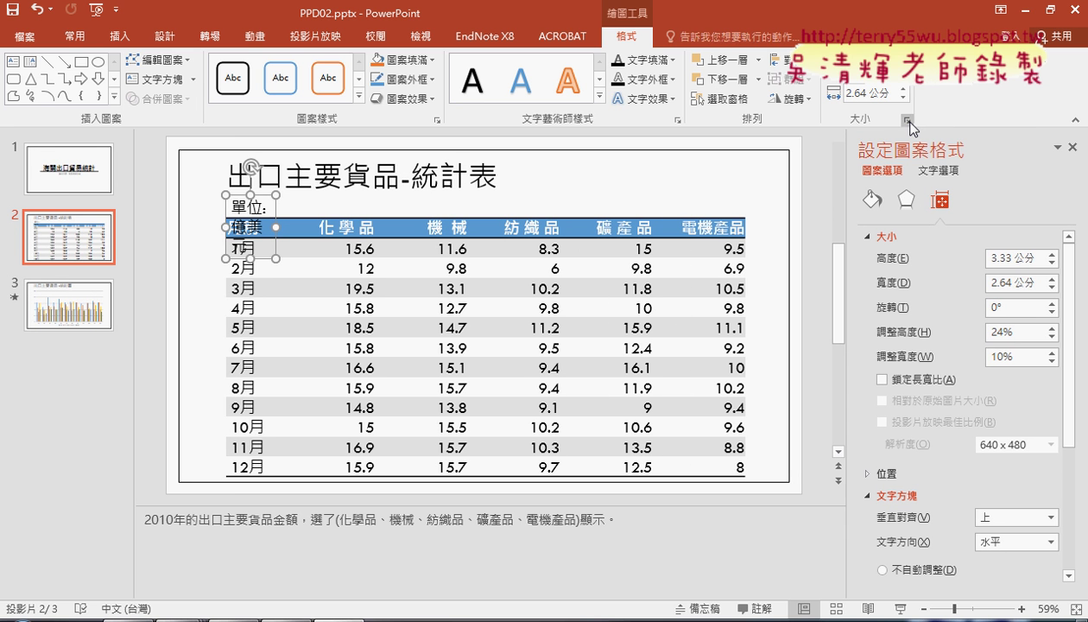
pyautogui.moveTo(898, 102)
pyautogui.mouseDown()
pyautogui.moveTo(891, 131)
pyautogui.moveTo(855, 129)
pyautogui.mouseUp()
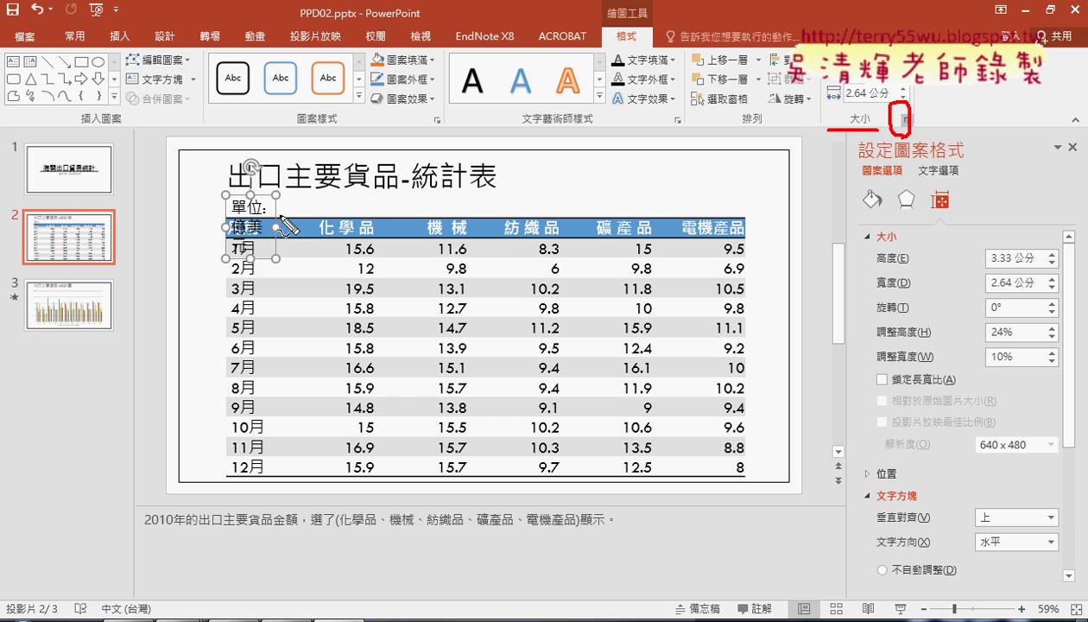
pyautogui.press('Escape')
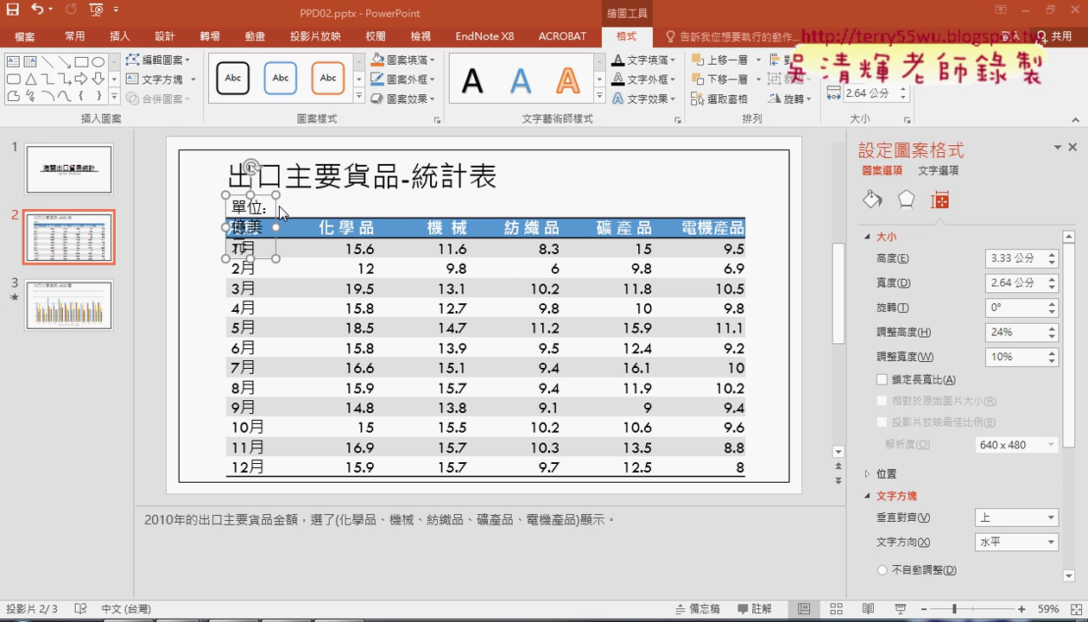
pyautogui.click(1073, 147)
# Uncheck Wrap text in shape so 單位:億美元 fits on one line.
pyautogui.rightClick(415, 209)
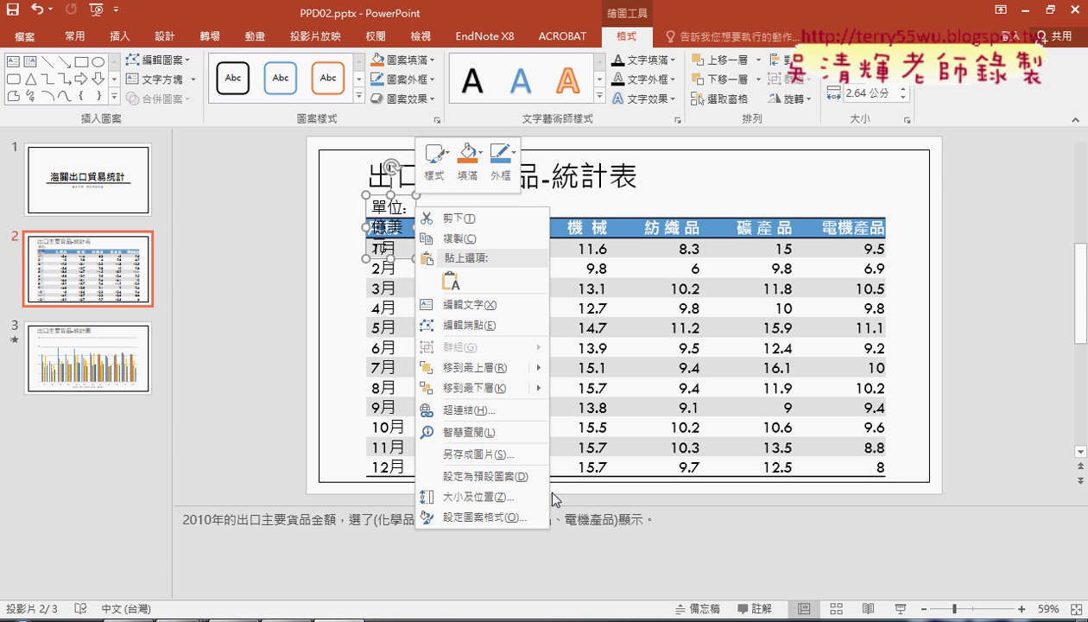
pyautogui.click(477, 496)
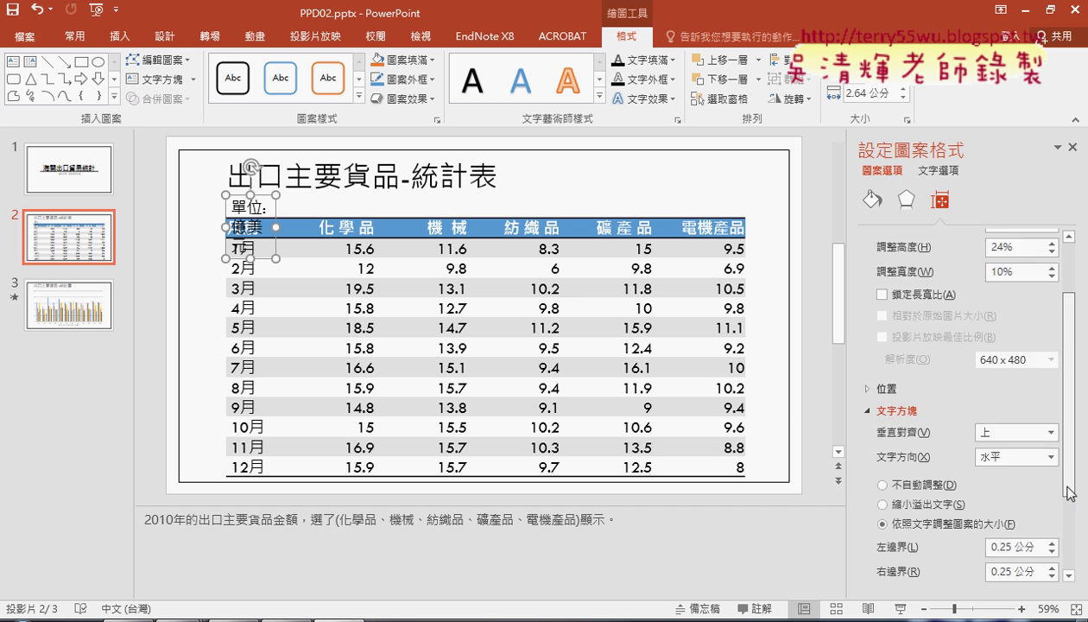
pyautogui.click(874, 311)
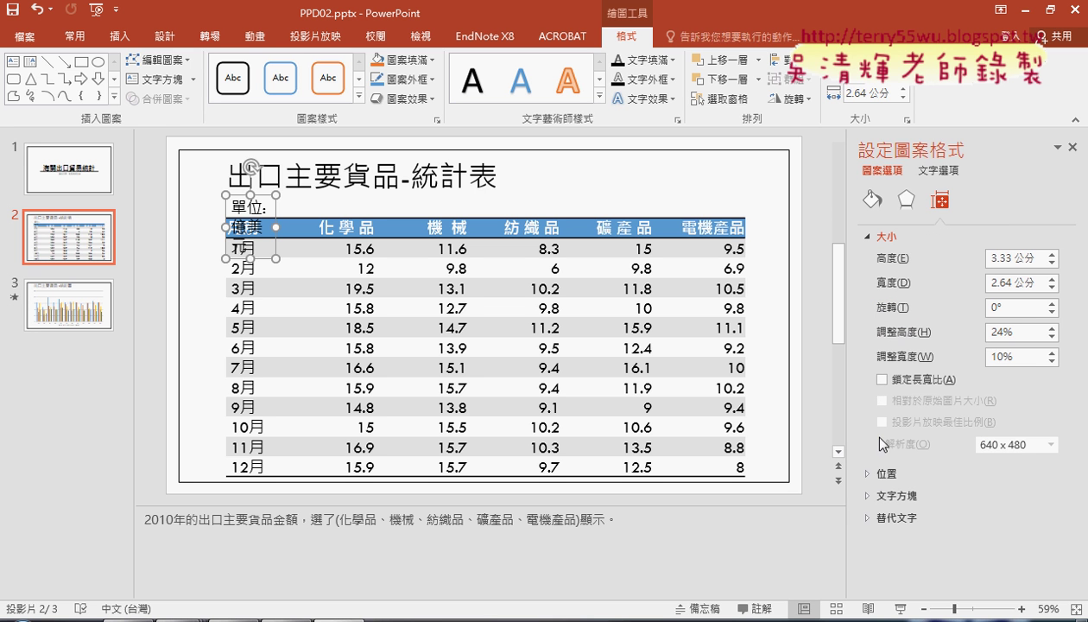
pyautogui.click(868, 498)
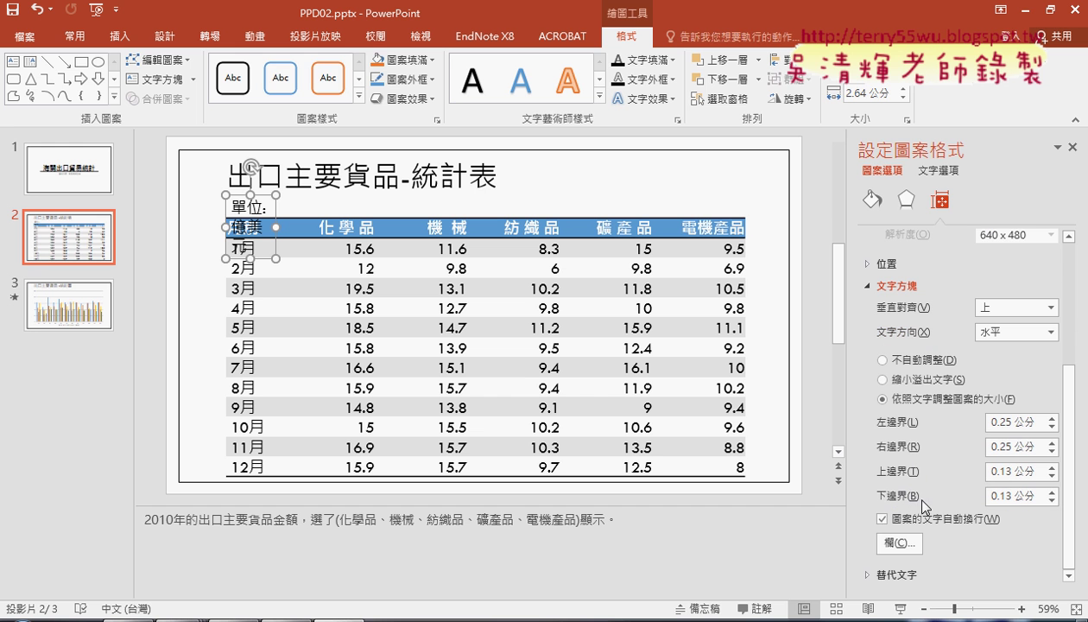
pyautogui.click(882, 519)
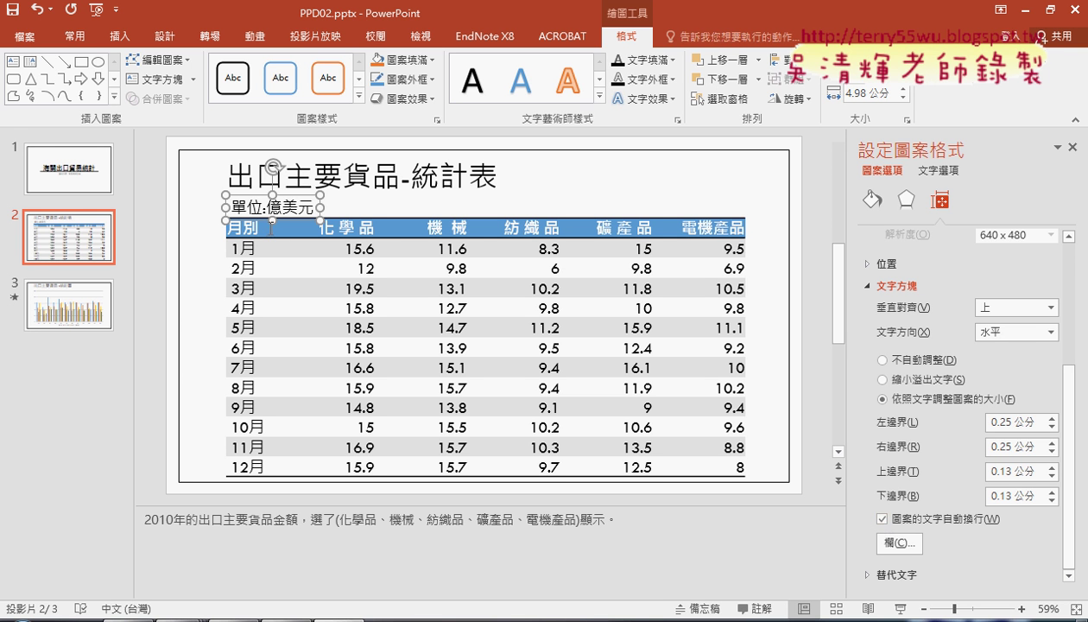
# Keep wrapping off and set the unit text box's left margin to 0 cm.
pyautogui.click(881, 519)
pyautogui.click(1073, 146)
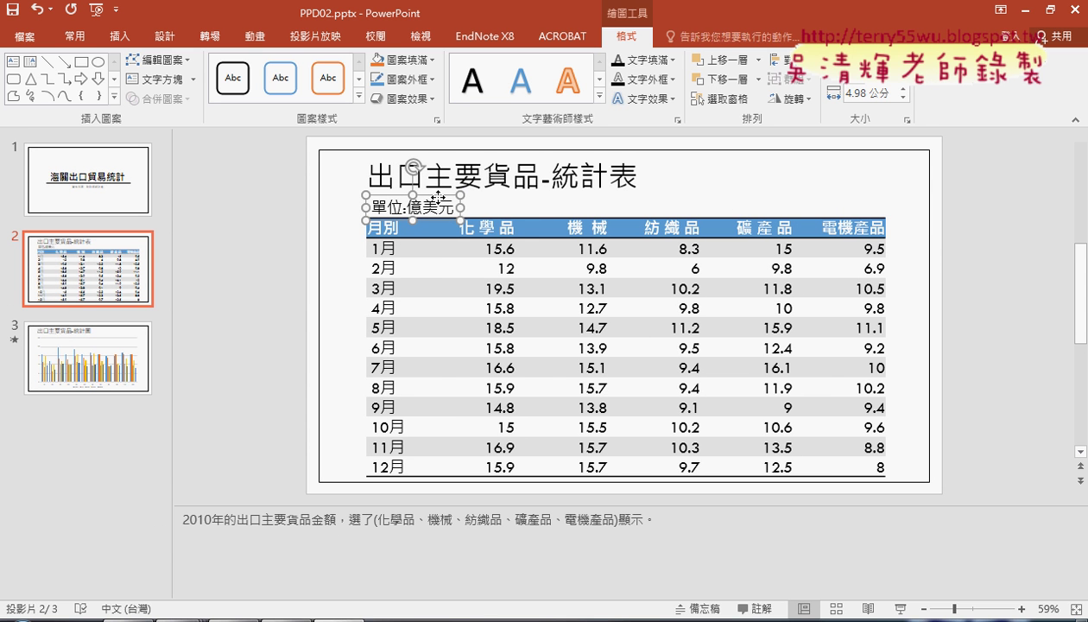
pyautogui.rightClick(436, 200)
pyautogui.click(491, 486)
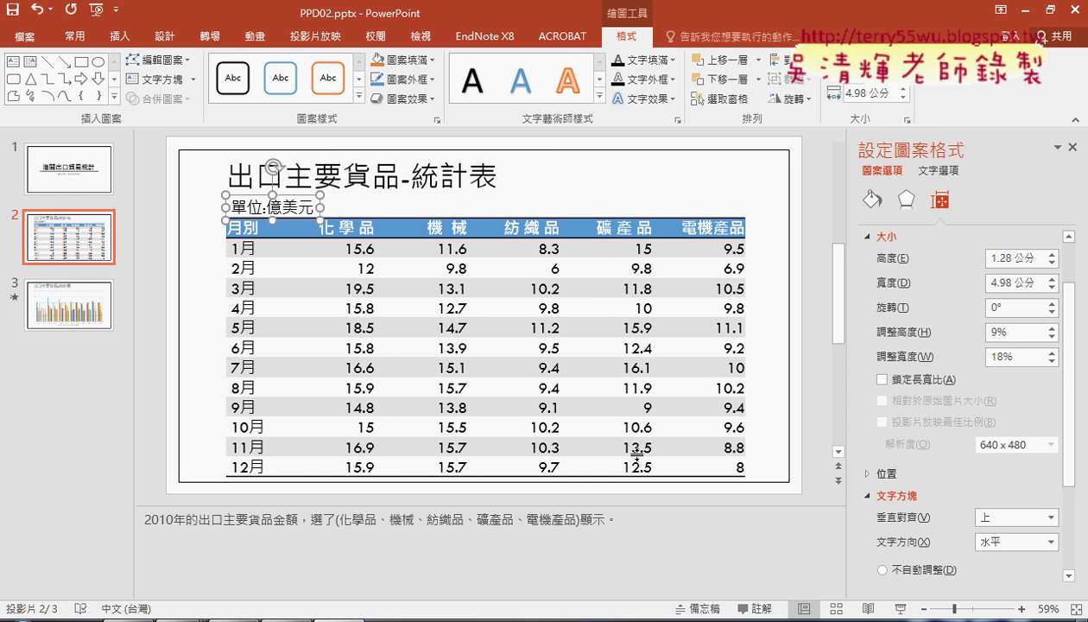
pyautogui.scroll(-5, 1078, 361)
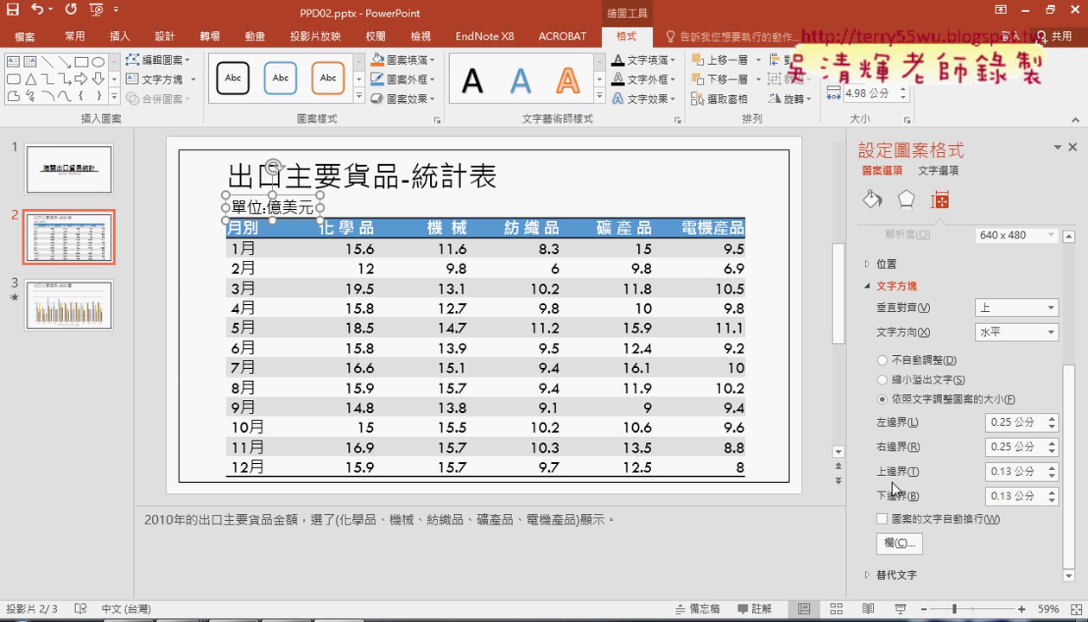
pyautogui.doubleClick(995, 422)
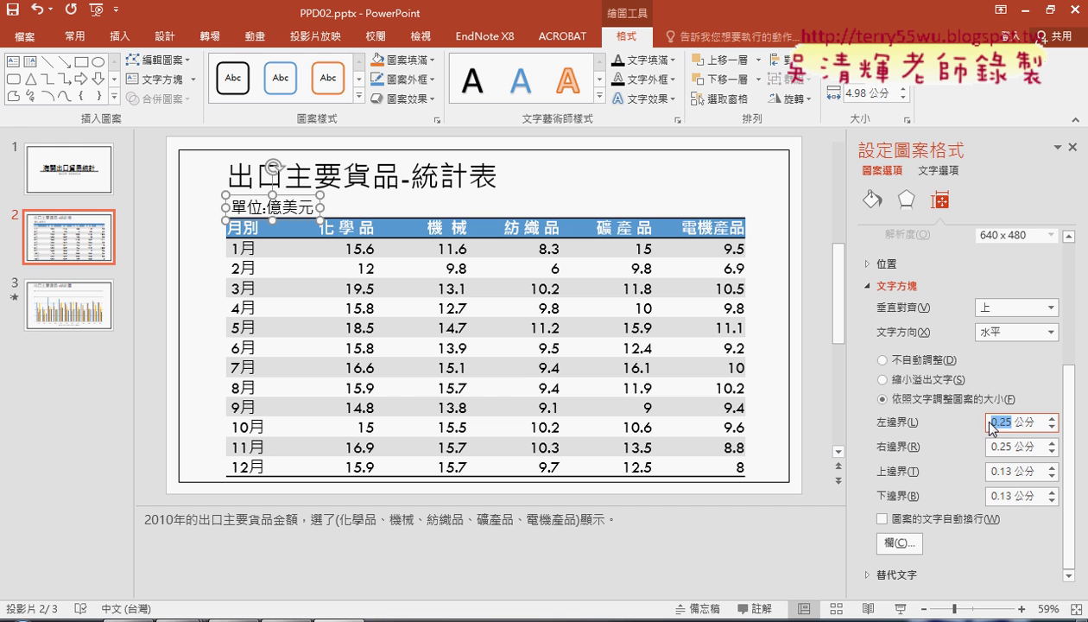
pyautogui.write('0')
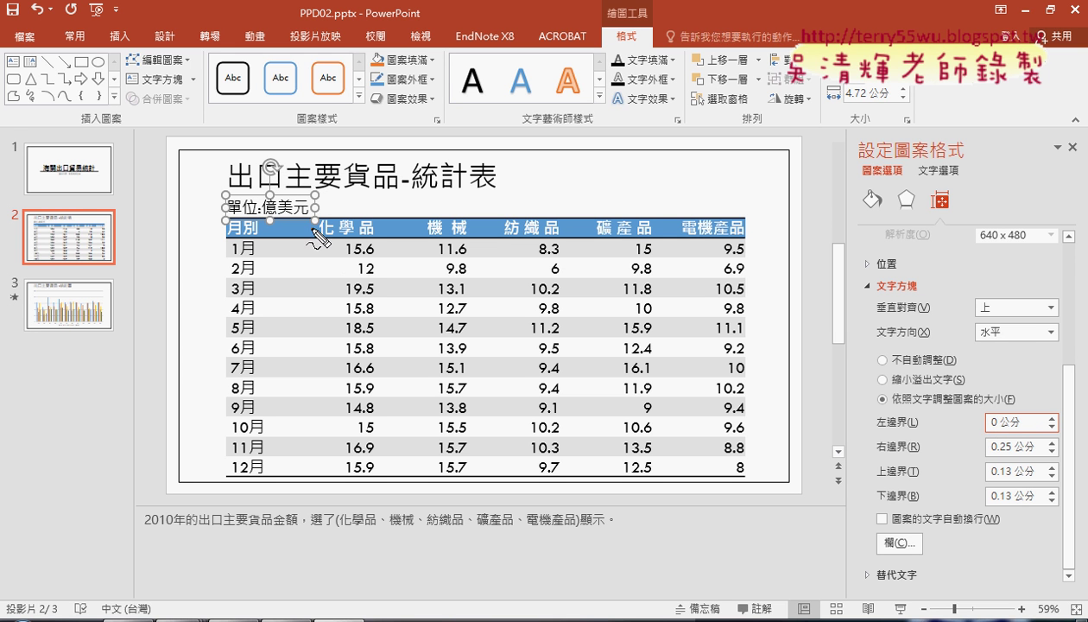
# Mark the aligned unit text and margin settings, clear the marks, and close Format Shape.
pyautogui.moveTo(313, 230); pyautogui.dragTo(311, 218)
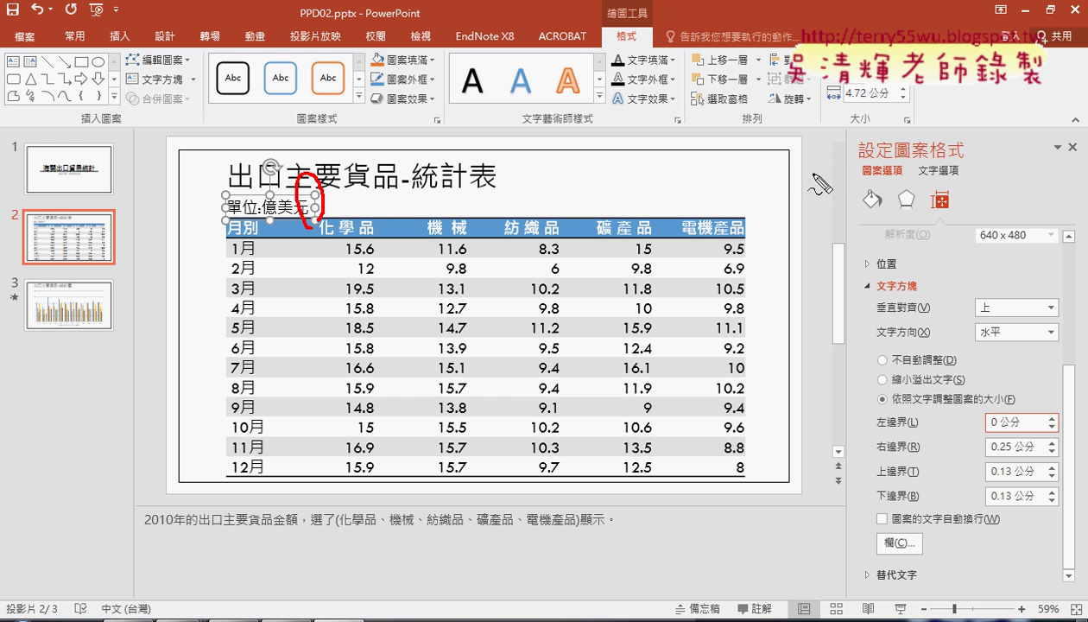
pyautogui.moveTo(366, 185)
pyautogui.mouseDown()
pyautogui.moveTo(814, 177)
pyautogui.moveTo(777, 208)
pyautogui.mouseUp()
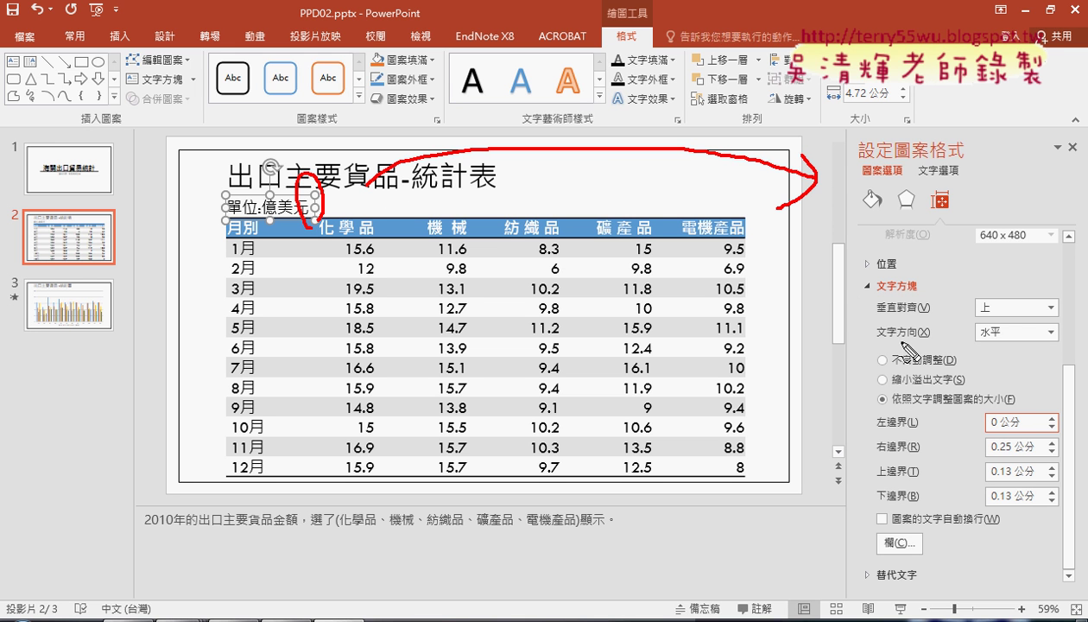
pyautogui.moveTo(918, 300)
pyautogui.mouseDown()
pyautogui.moveTo(856, 298)
pyautogui.moveTo(917, 297)
pyautogui.mouseUp()
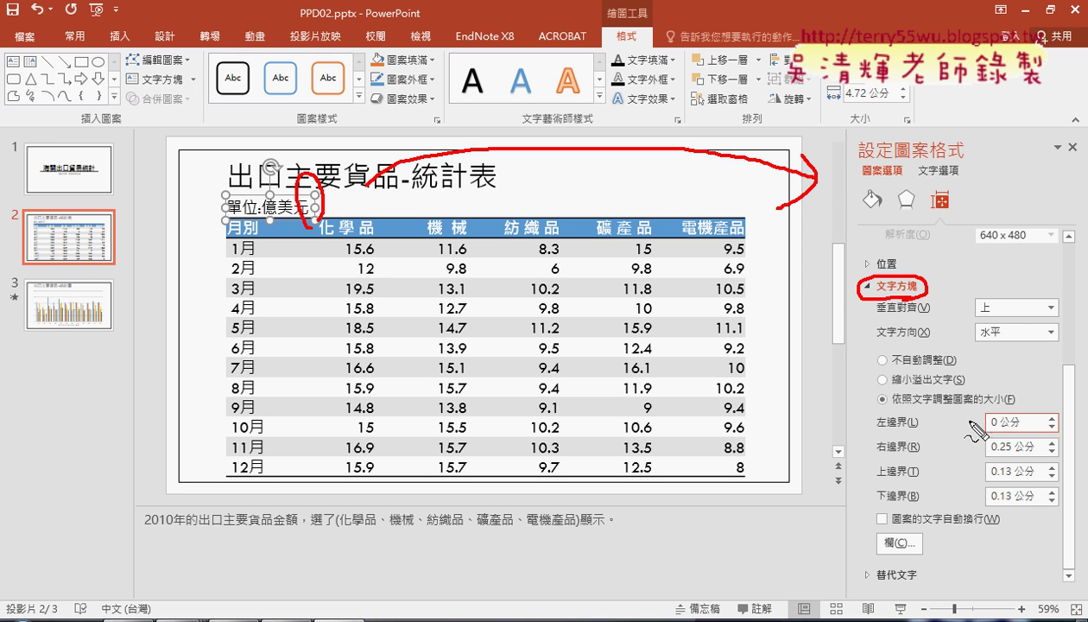
pyautogui.moveTo(938, 528); pyautogui.dragTo(842, 512)
pyautogui.moveTo(940, 499); pyautogui.dragTo(942, 530)
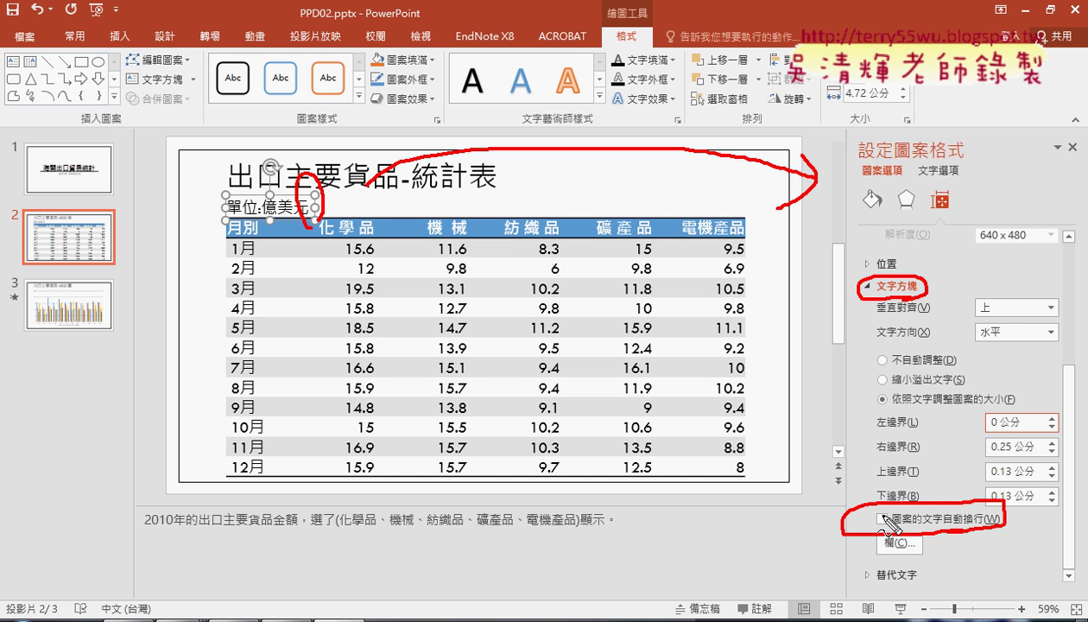
pyautogui.moveTo(885, 489); pyautogui.dragTo(901, 503)
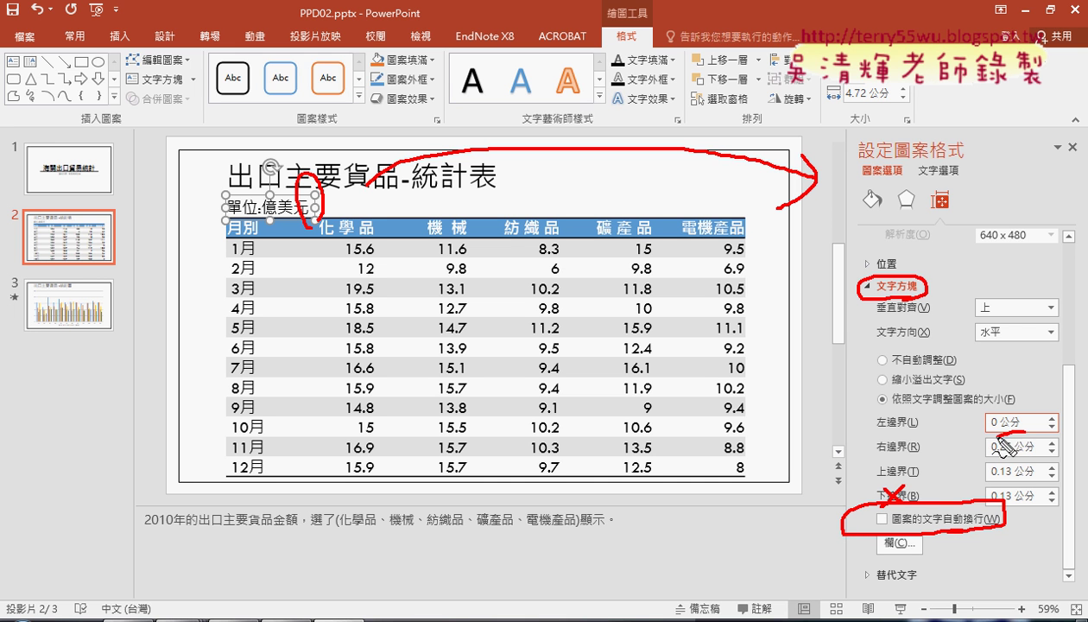
pyautogui.moveTo(1034, 412); pyautogui.dragTo(1027, 451)
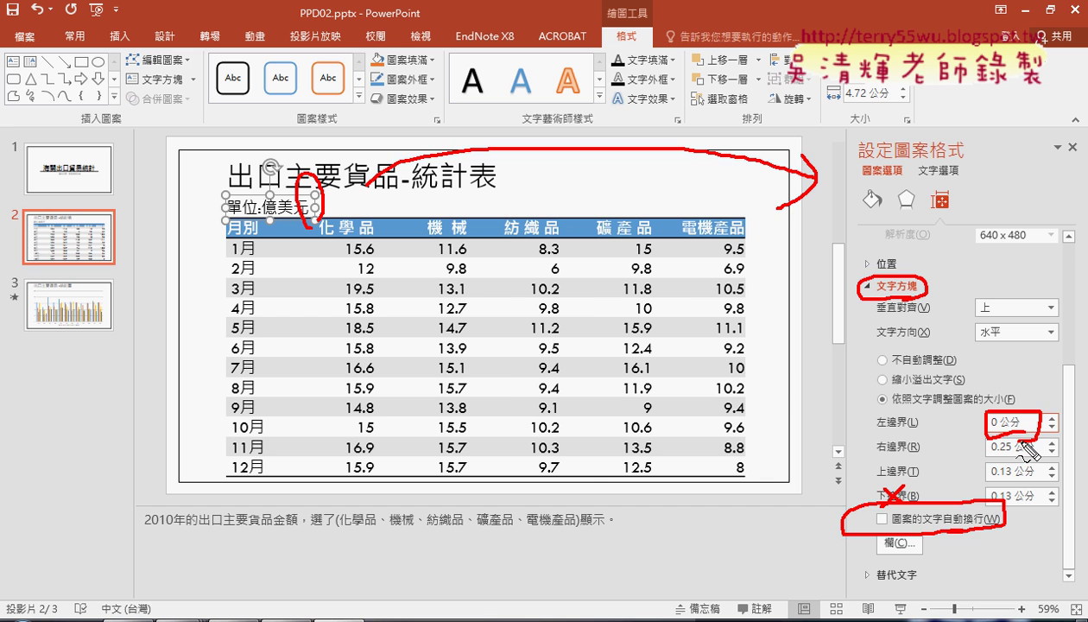
pyautogui.press('Escape')
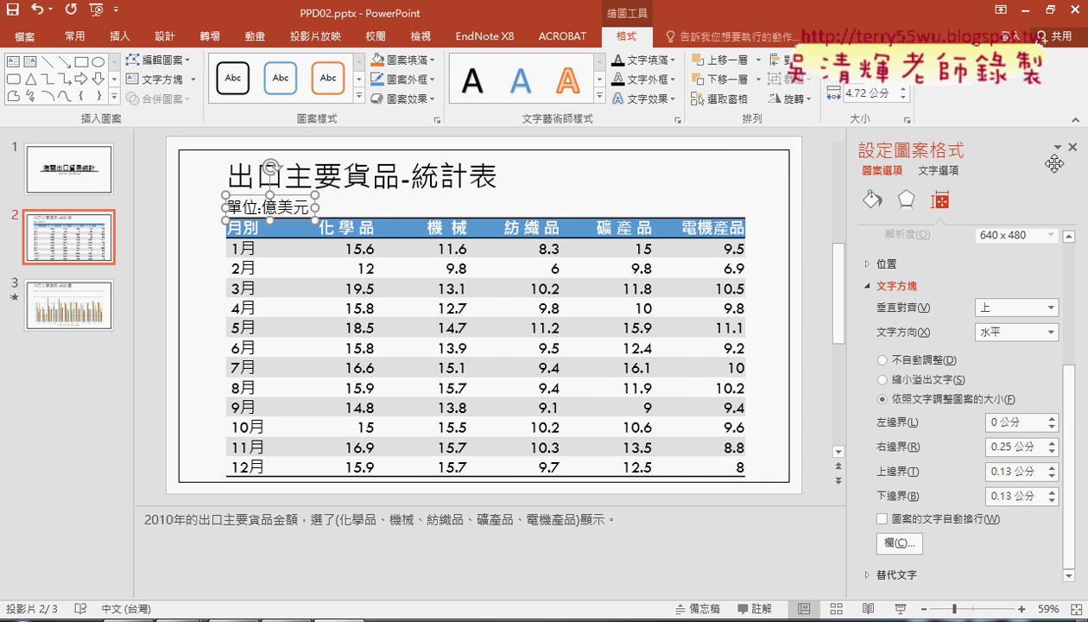
pyautogui.click(1072, 149)
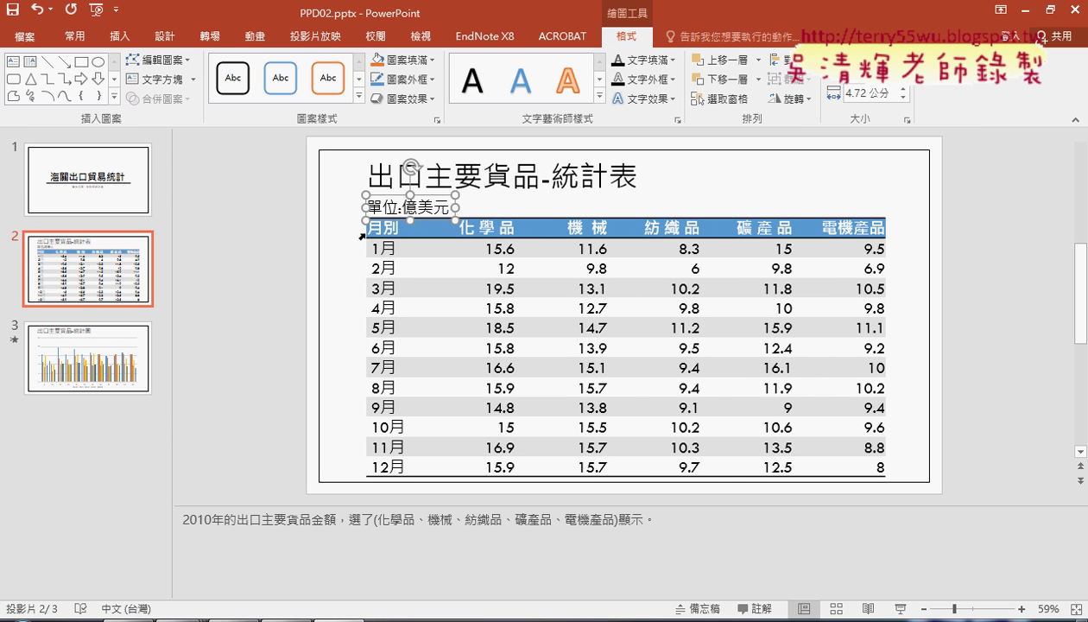
pyautogui.click(520, 204)
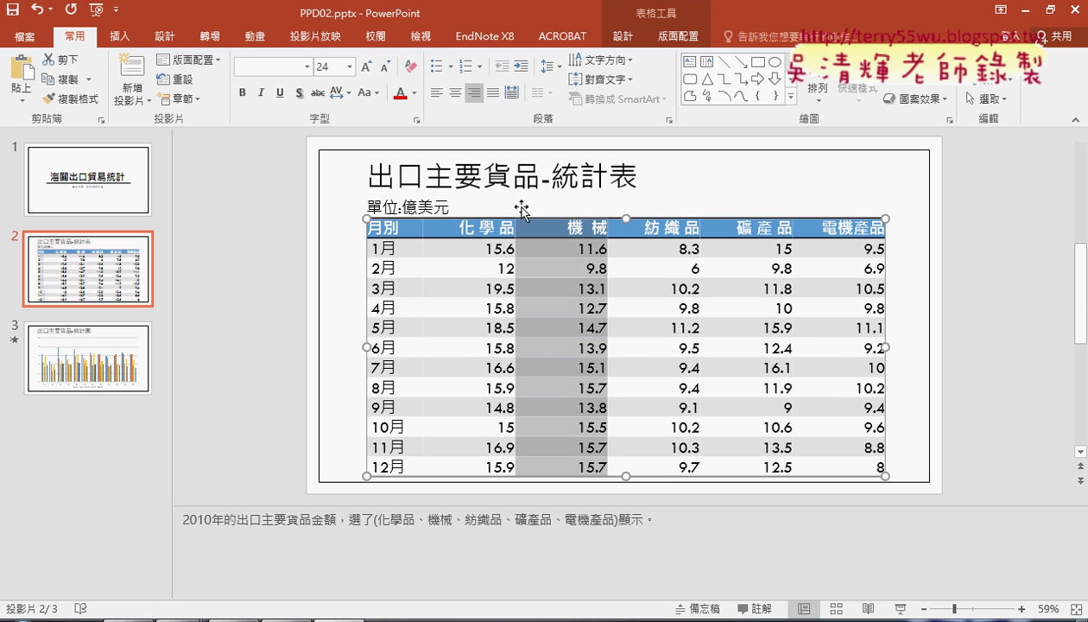
pyautogui.click(383, 209)
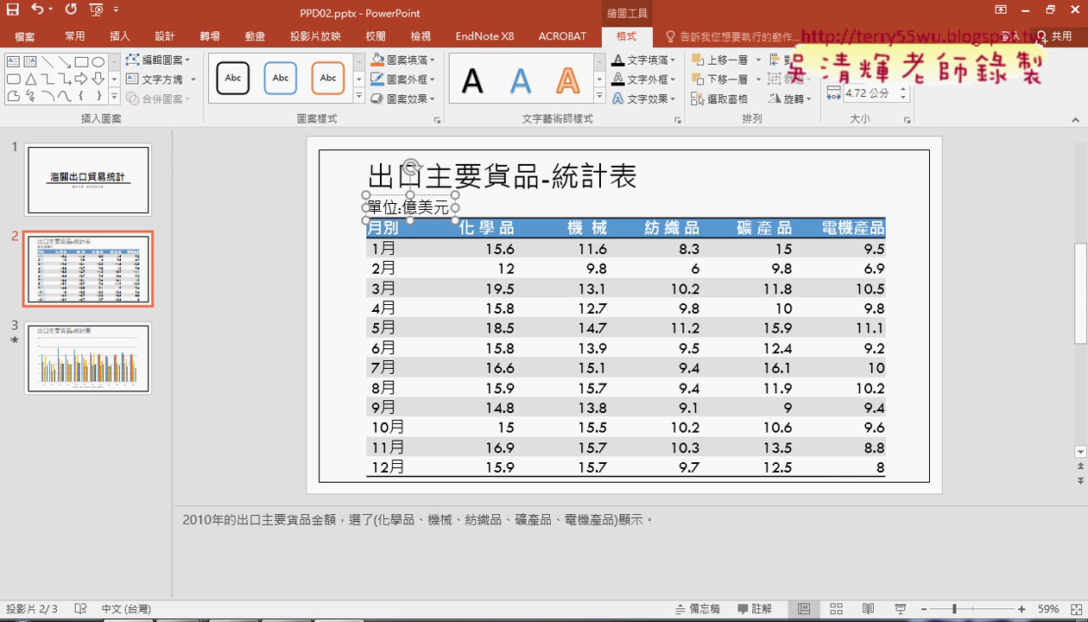
pyautogui.click(181, 619)
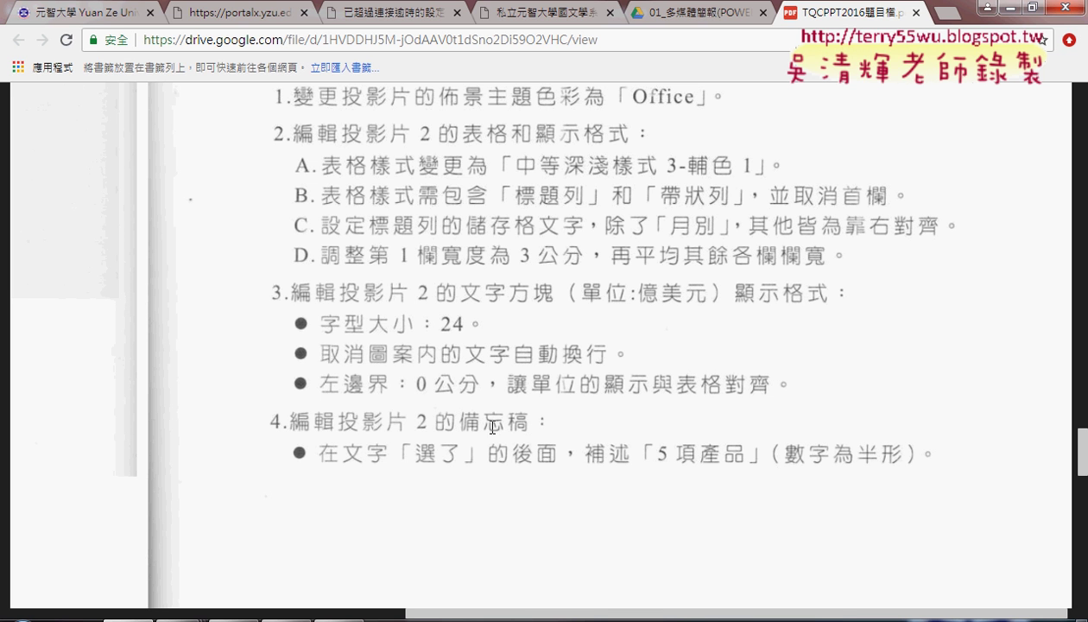
pyautogui.click(987, 7)
pyautogui.click(84, 276)
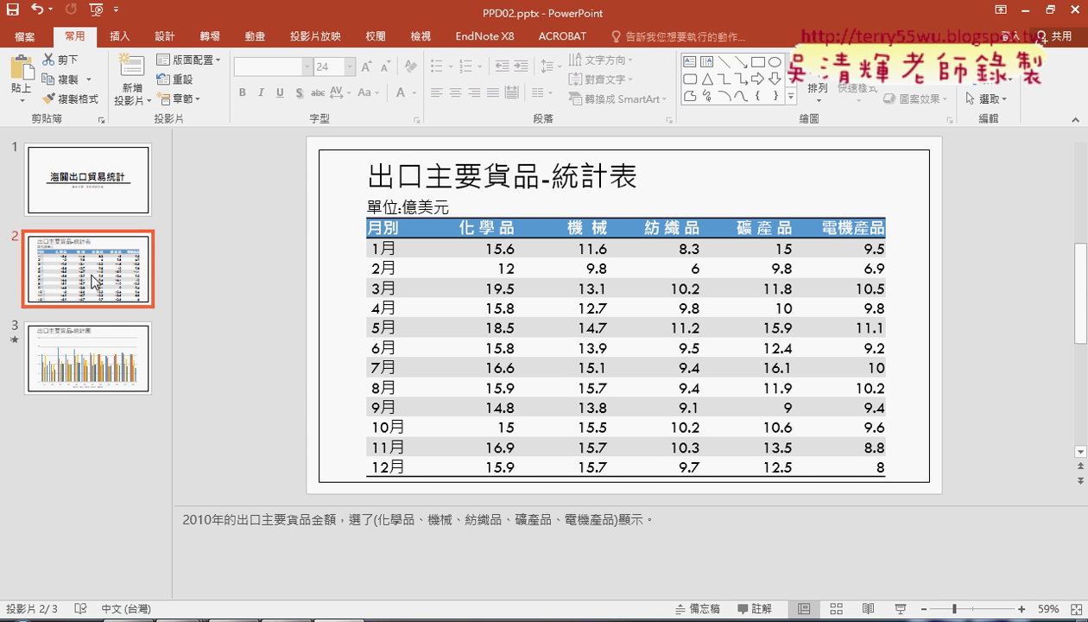
pyautogui.click(373, 533)
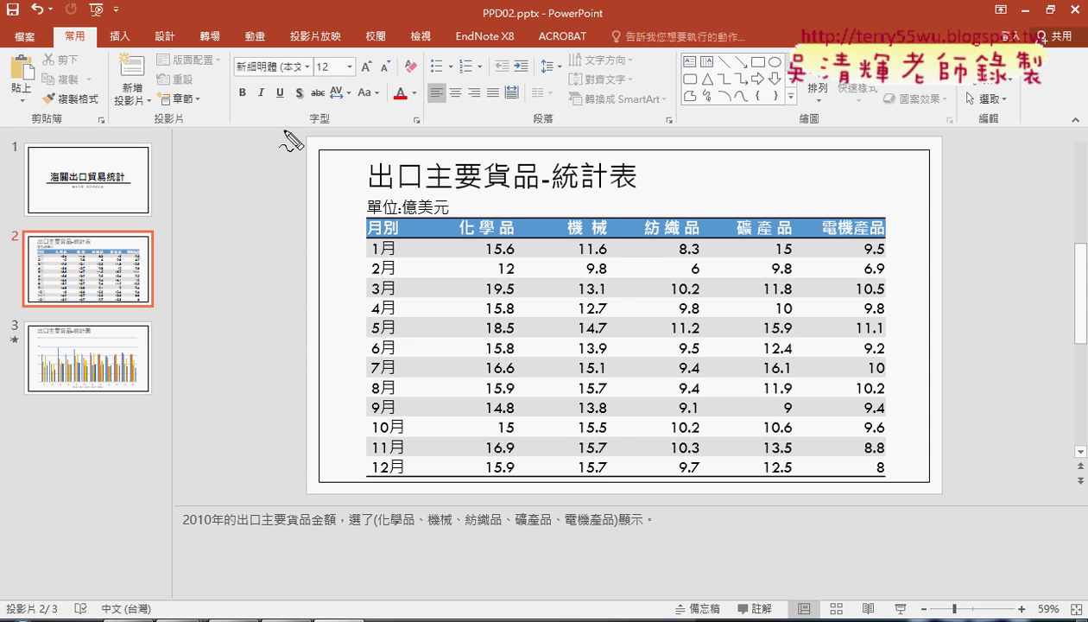
pyautogui.moveTo(285, 136); pyautogui.dragTo(293, 455)
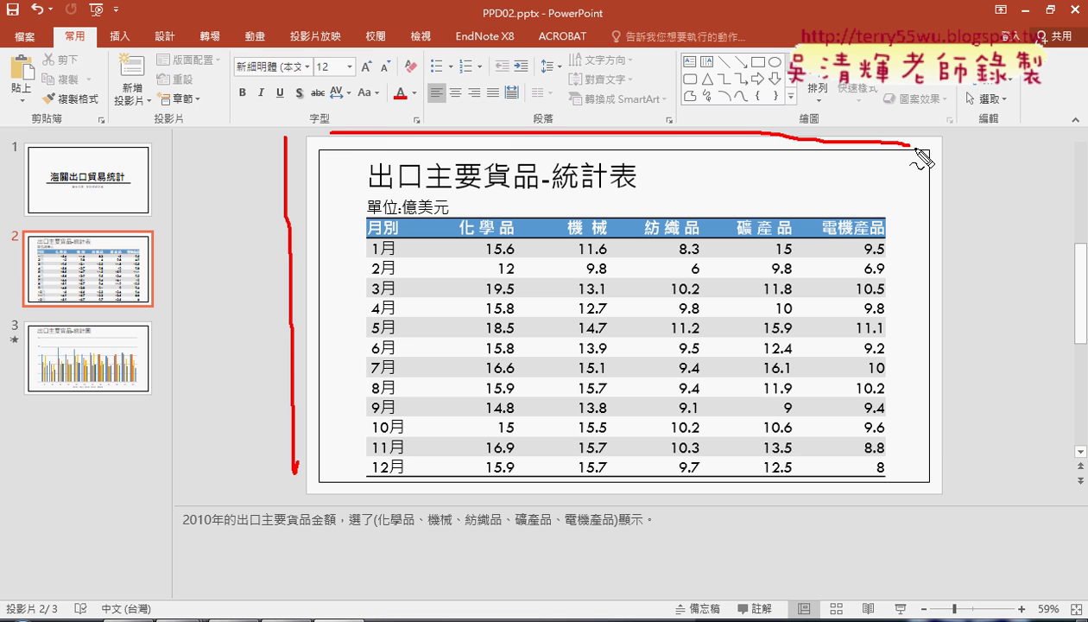
pyautogui.moveTo(352, 134)
pyautogui.mouseDown()
pyautogui.moveTo(331, 500)
pyautogui.moveTo(144, 499)
pyautogui.moveTo(153, 557)
pyautogui.moveTo(183, 535)
pyautogui.mouseUp()
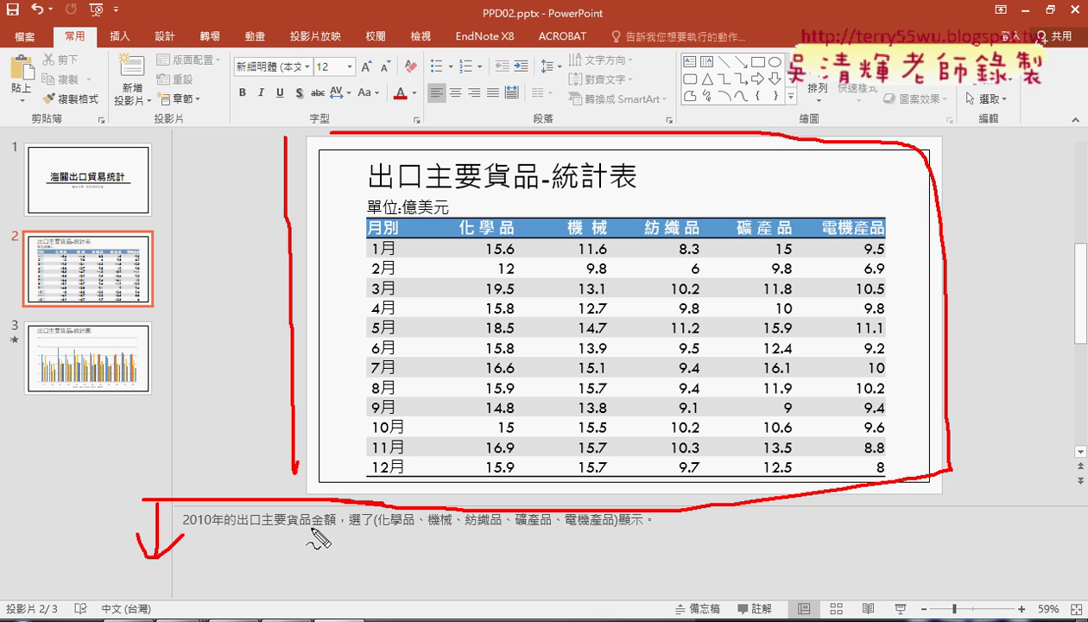
pyautogui.press('Escape')
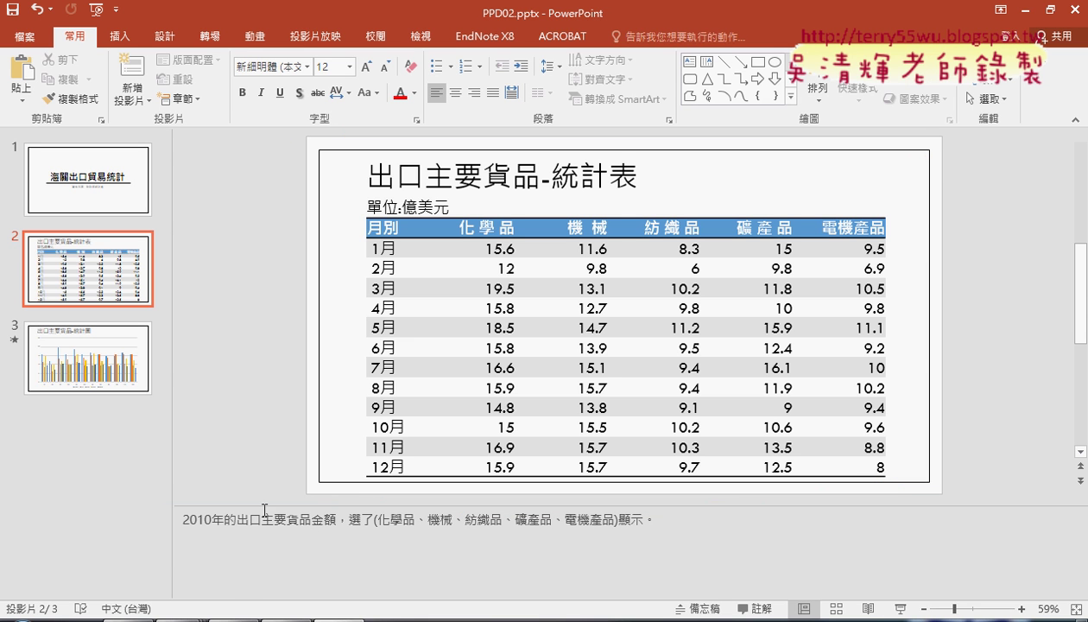
pyautogui.click(372, 520)
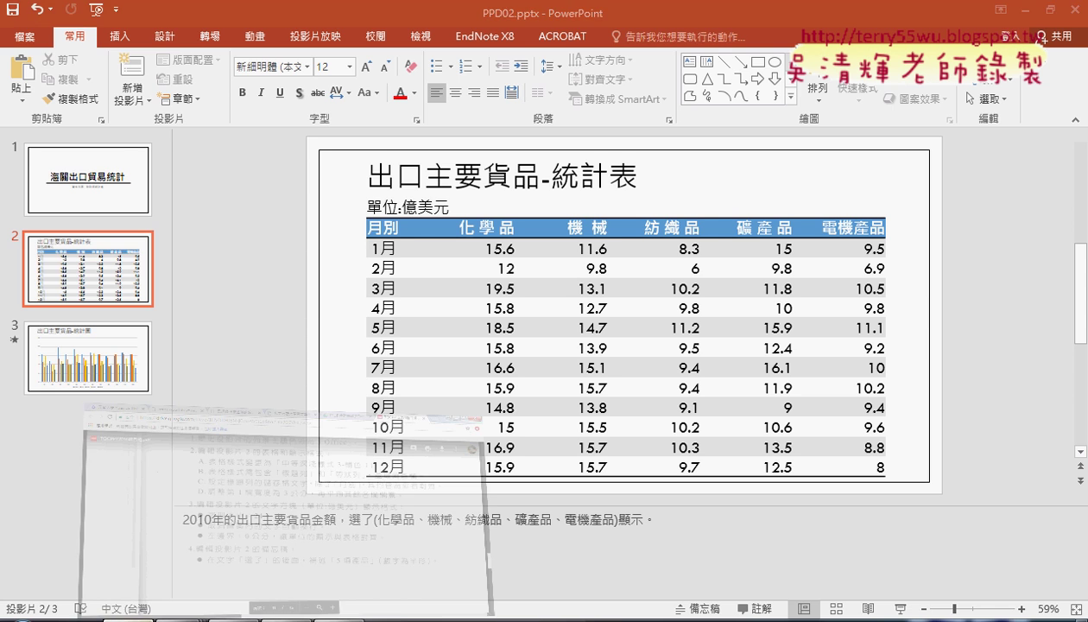
pyautogui.click(173, 570)
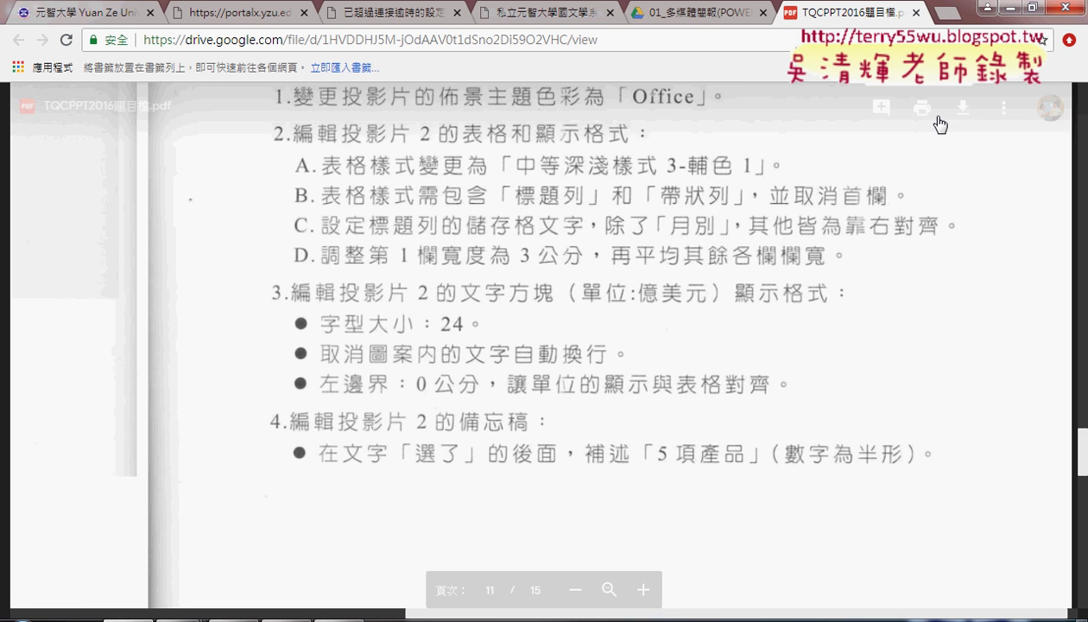
pyautogui.click(990, 7)
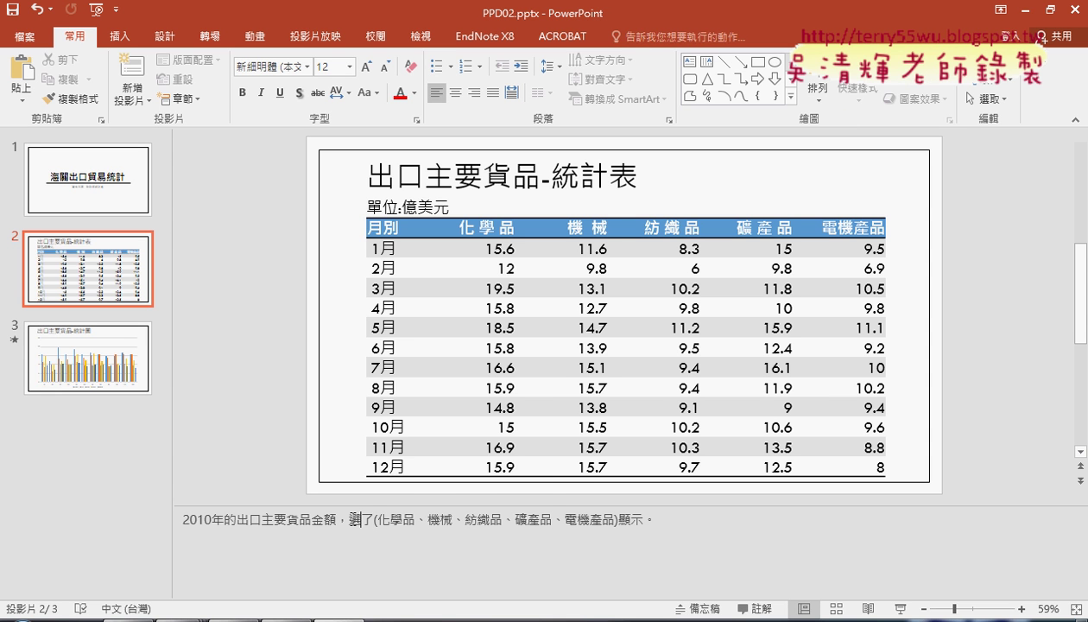
# Insert 5項產品 with a half-width 5 after 選了 in slide 2's speaker note.
pyautogui.doubleClick(353, 521)
pyautogui.click(373, 521)
pyautogui.write('5')
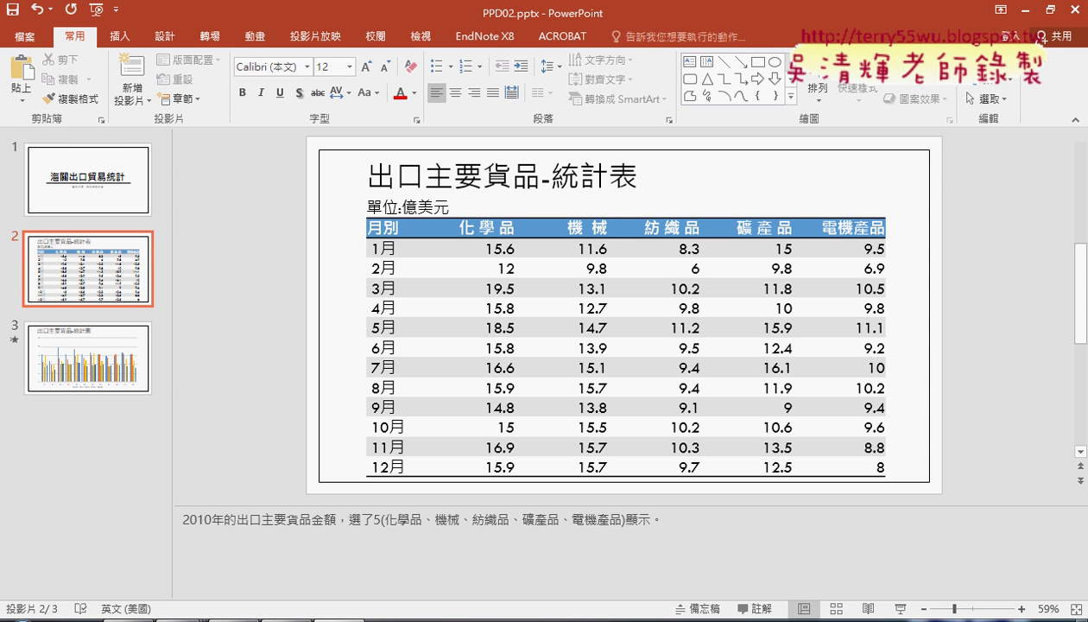
pyautogui.write('vu')
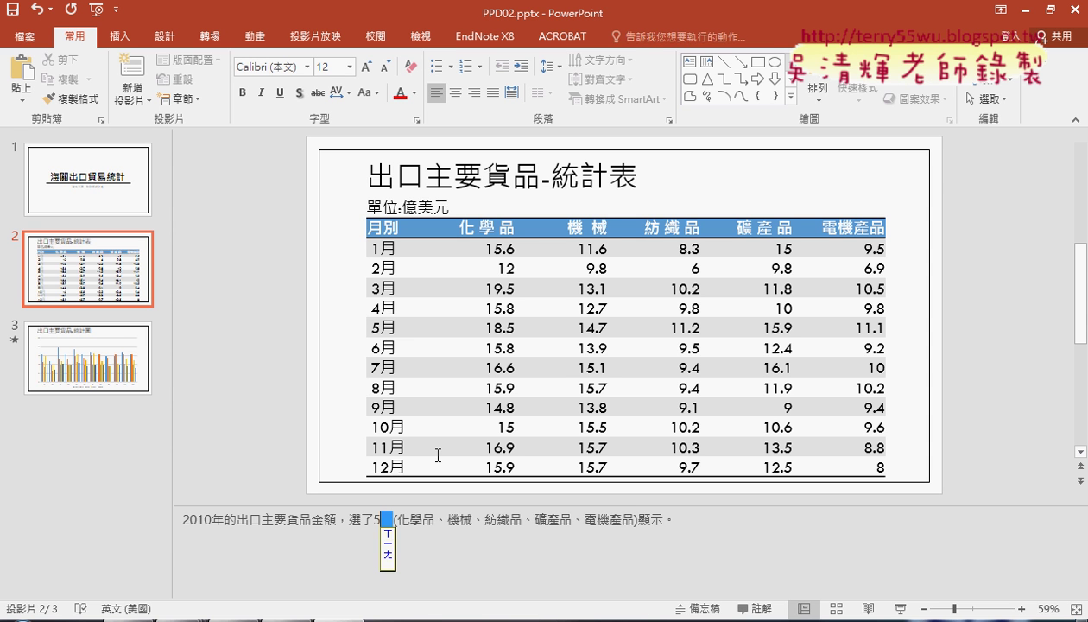
pyautogui.write('4t03')
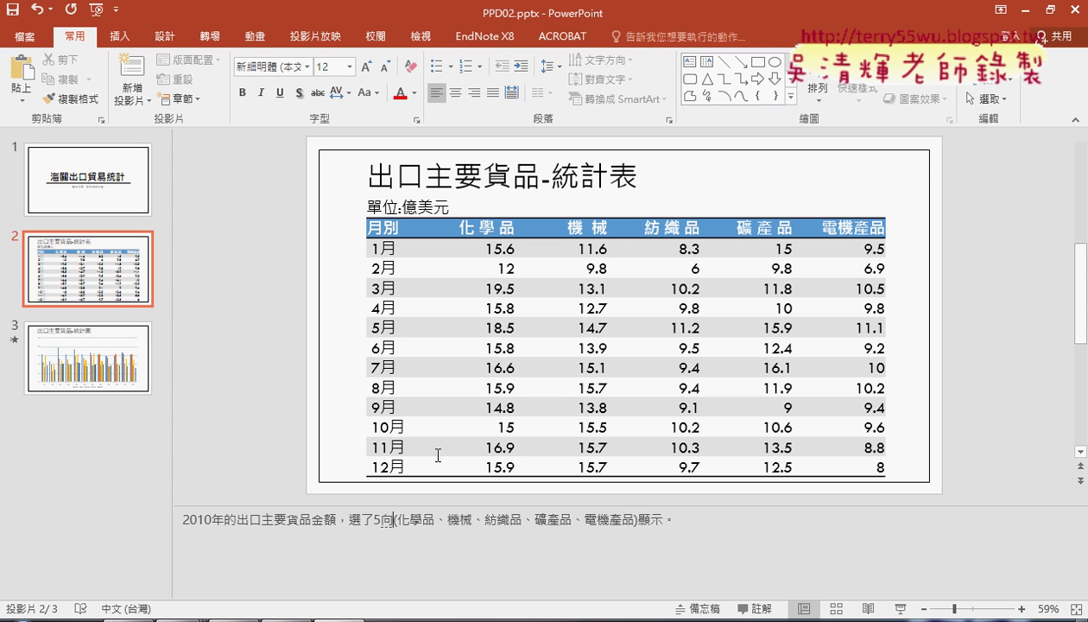
pyautogui.write('qup3')
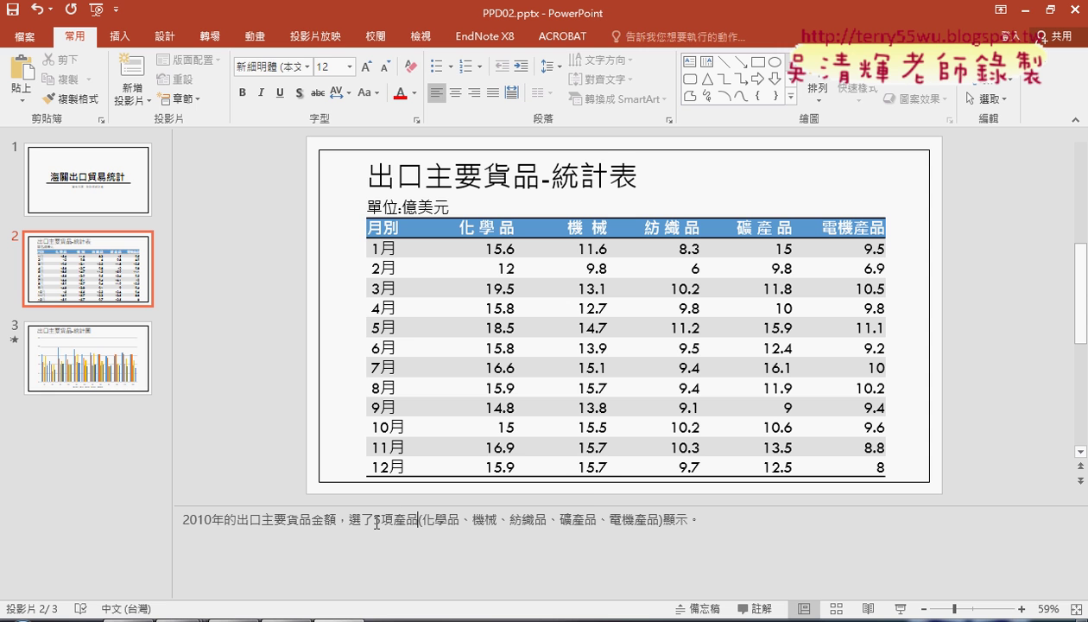
pyautogui.moveTo(374, 520); pyautogui.dragTo(419, 519)
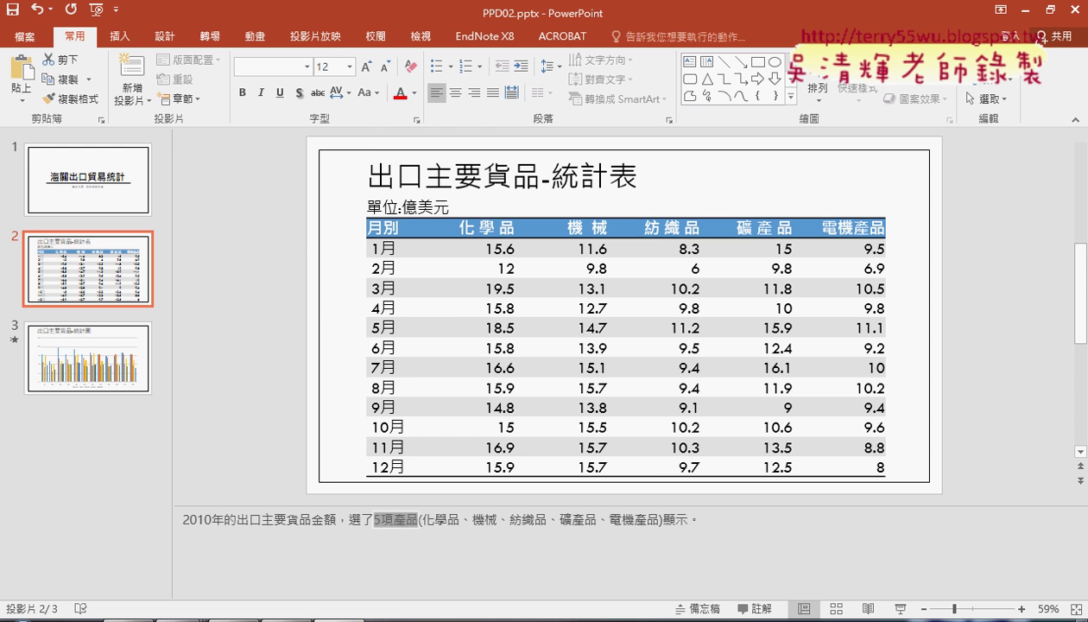
pyautogui.click(131, 618)
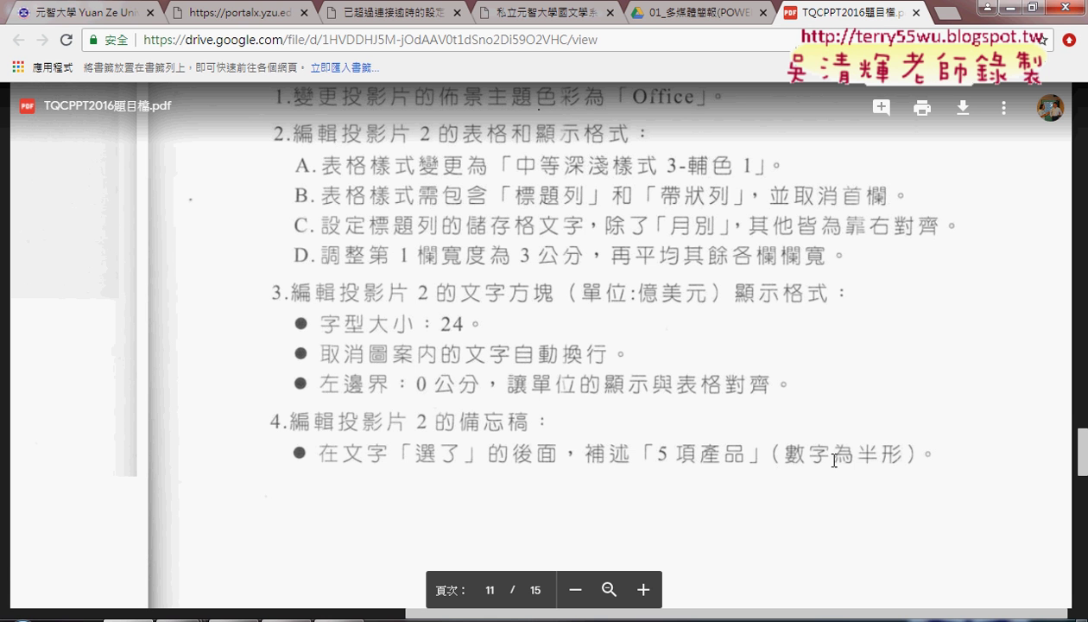
# Scroll the exam PDF to item 5 on page 12, the slide 3 line chart requirements.
pyautogui.scroll(-2, 772, 461)
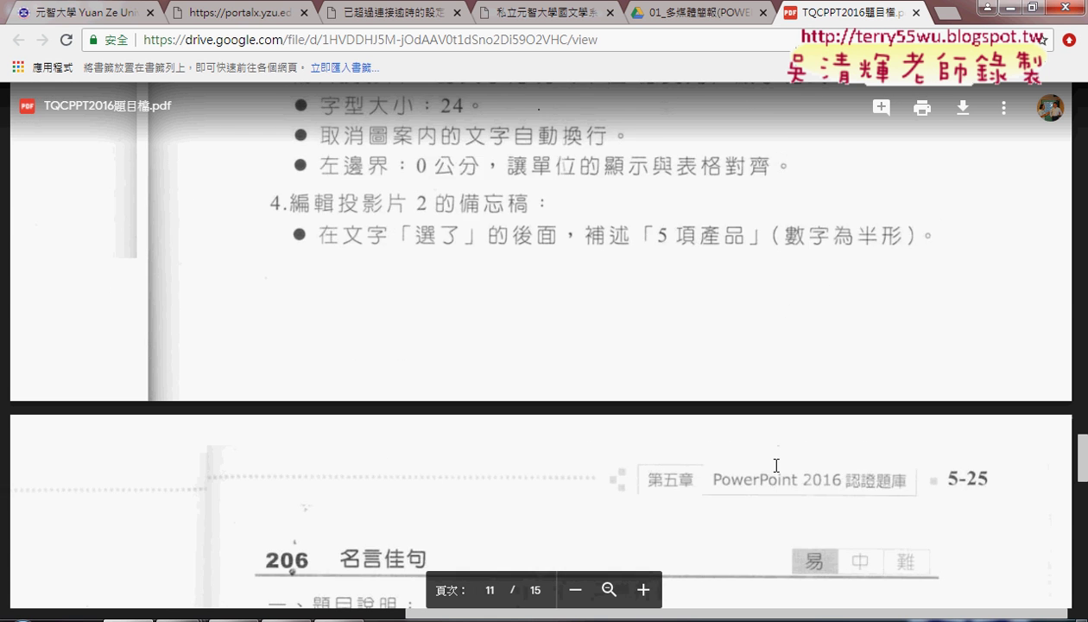
pyautogui.scroll(-3, 774, 463)
pyautogui.scroll(-1, 776, 466)
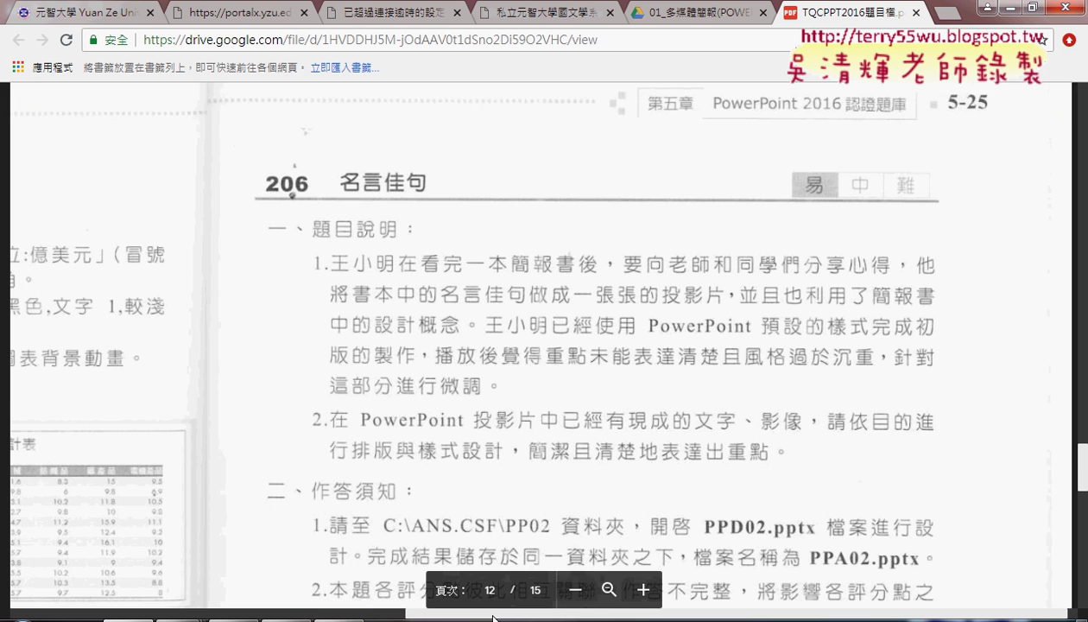
pyautogui.moveTo(489, 618); pyautogui.dragTo(87, 619)
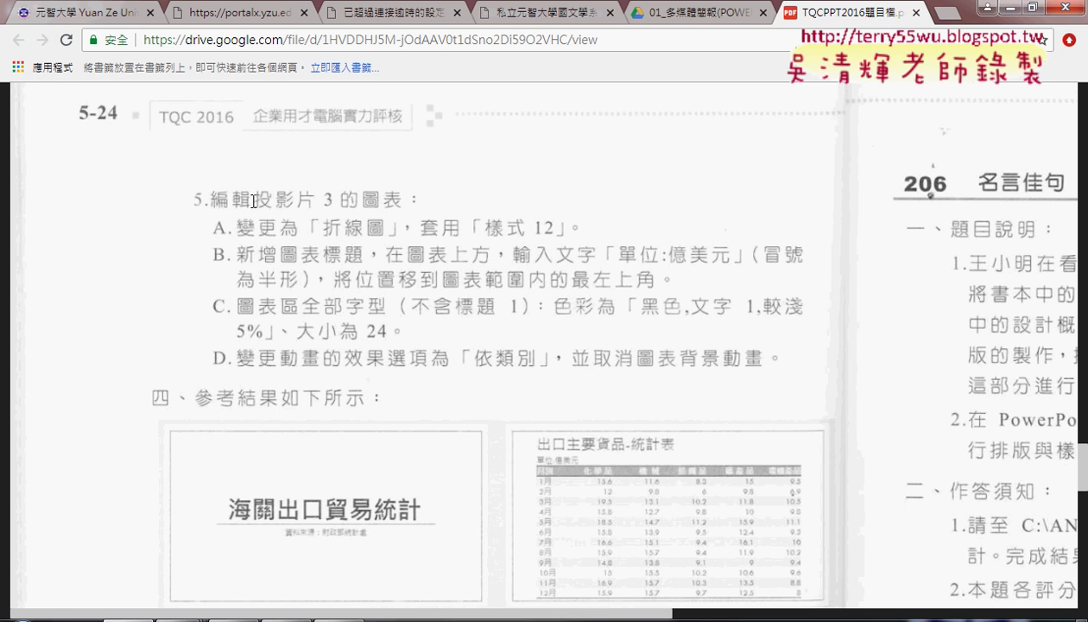
# Go to slide 3 and select its monthly export column chart.
pyautogui.click(1007, 8)
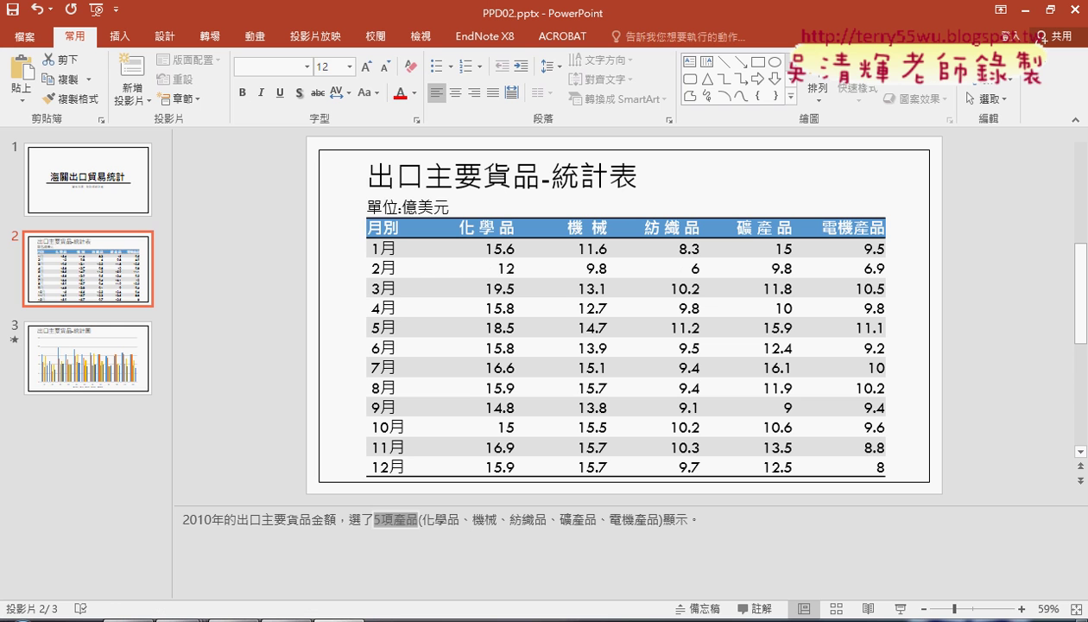
pyautogui.click(74, 345)
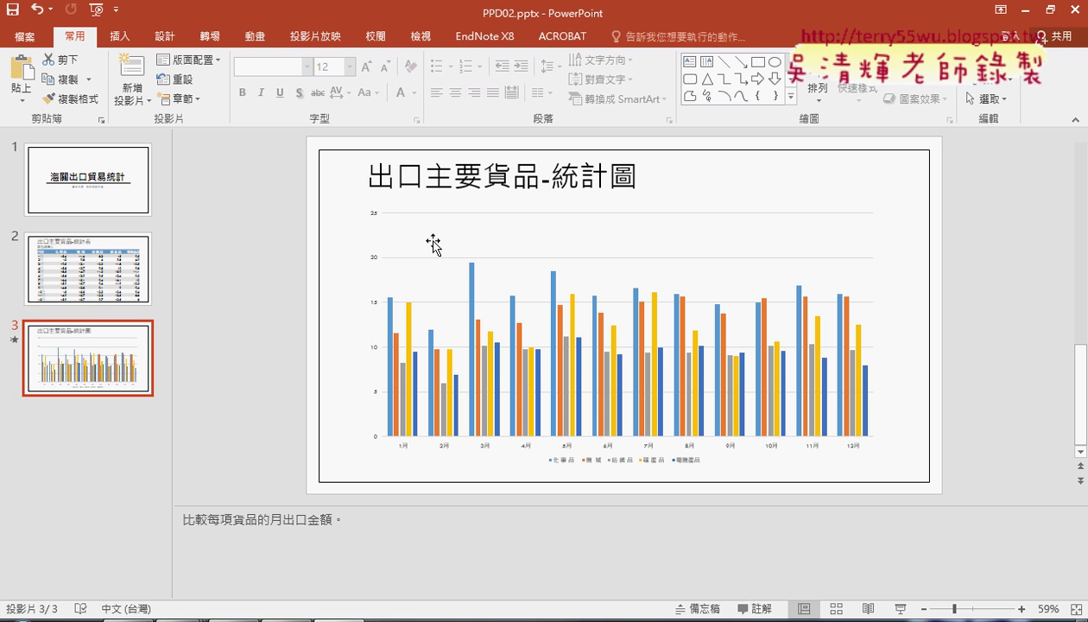
pyautogui.click(457, 221)
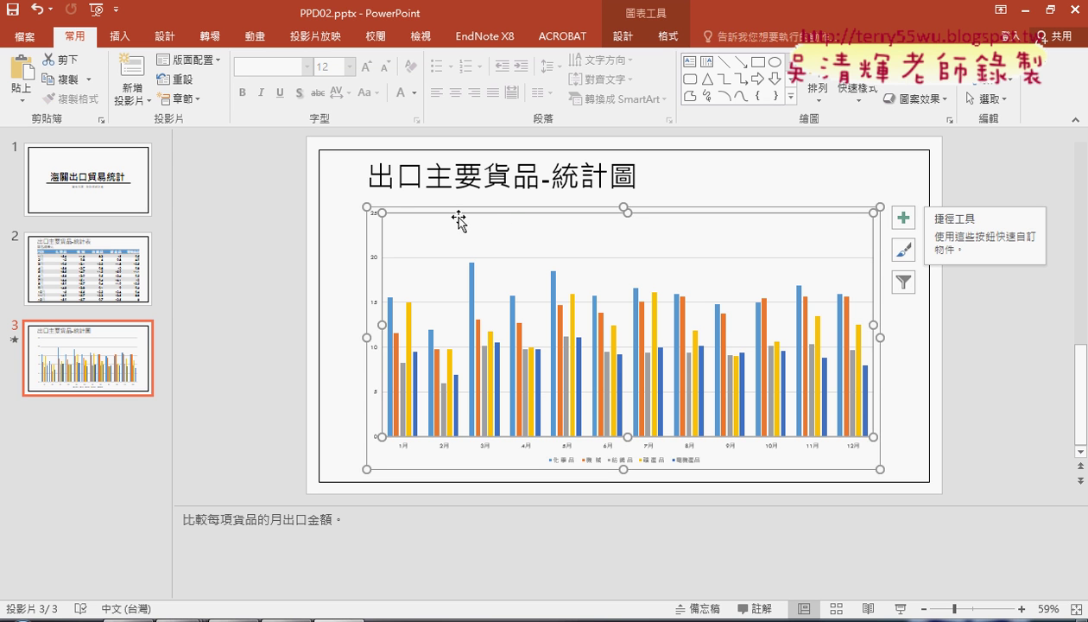
pyautogui.click(340, 231)
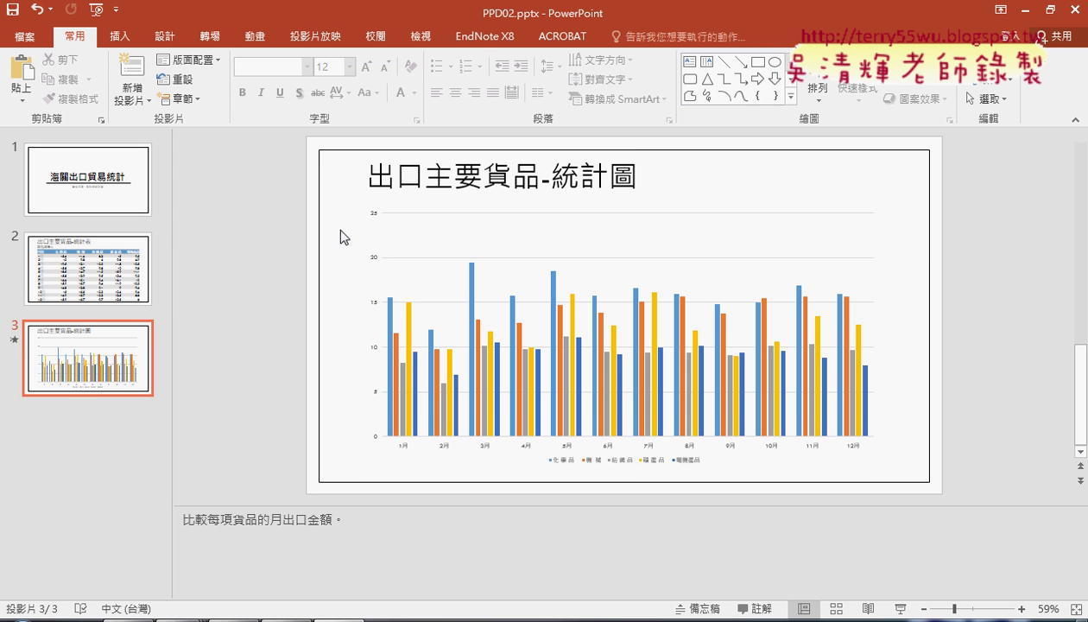
pyautogui.click(403, 214)
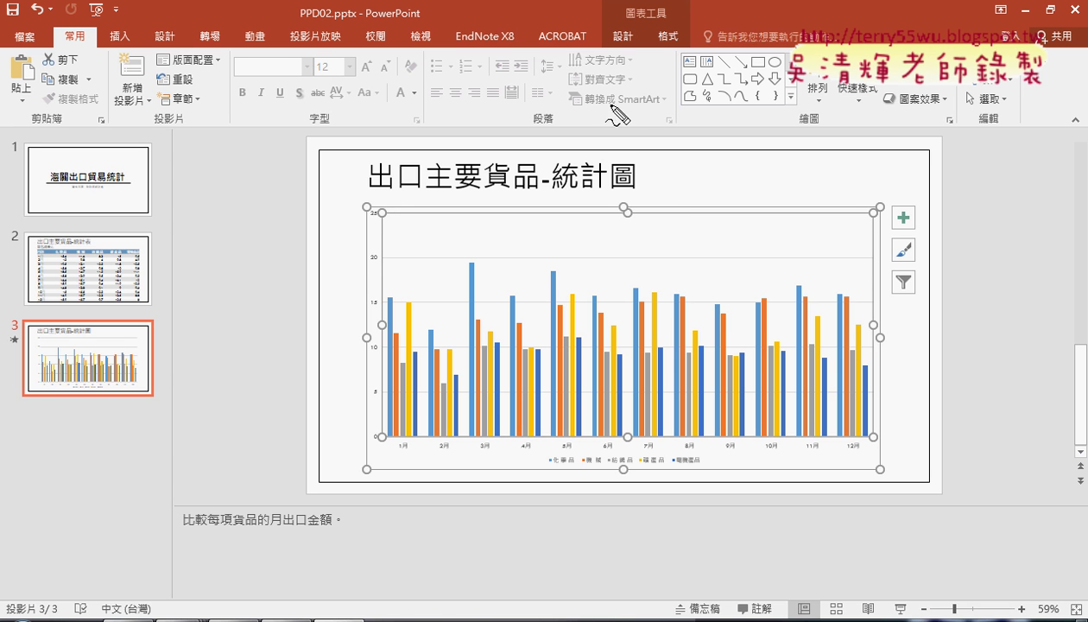
pyautogui.moveTo(637, 216)
pyautogui.mouseDown()
pyautogui.moveTo(650, 45)
pyautogui.moveTo(679, 58)
pyautogui.mouseUp()
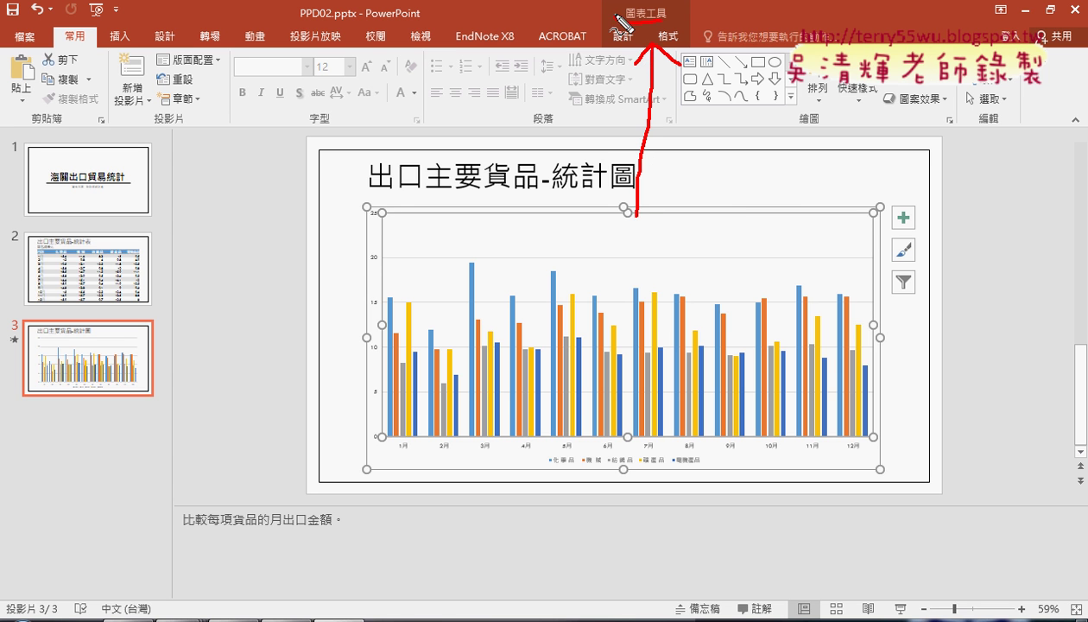
pyautogui.moveTo(615, 25); pyautogui.dragTo(658, 10)
pyautogui.press('Escape')
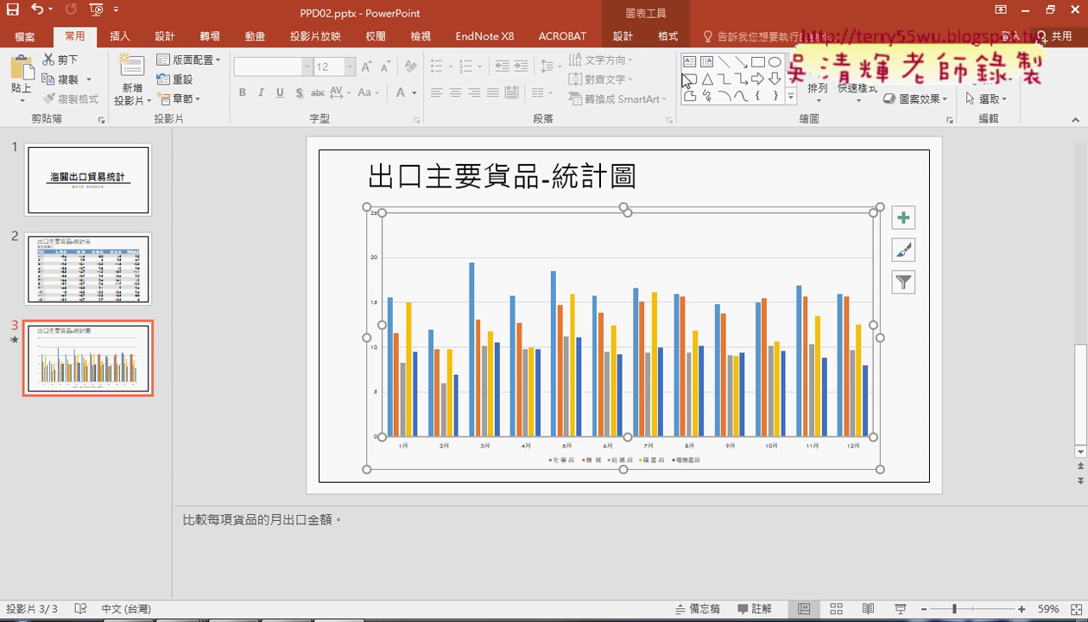
# Open the 變更圖表類型 dialog from the chart's Design tab.
pyautogui.click(668, 36)
pyautogui.click(623, 42)
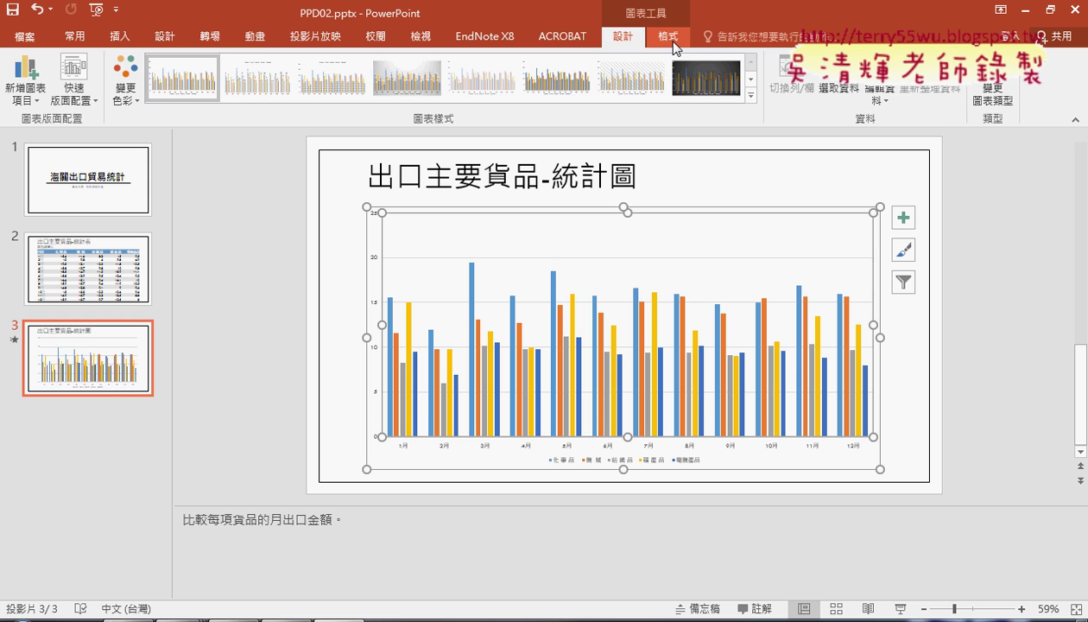
pyautogui.click(674, 45)
pyautogui.click(626, 42)
pyautogui.click(660, 41)
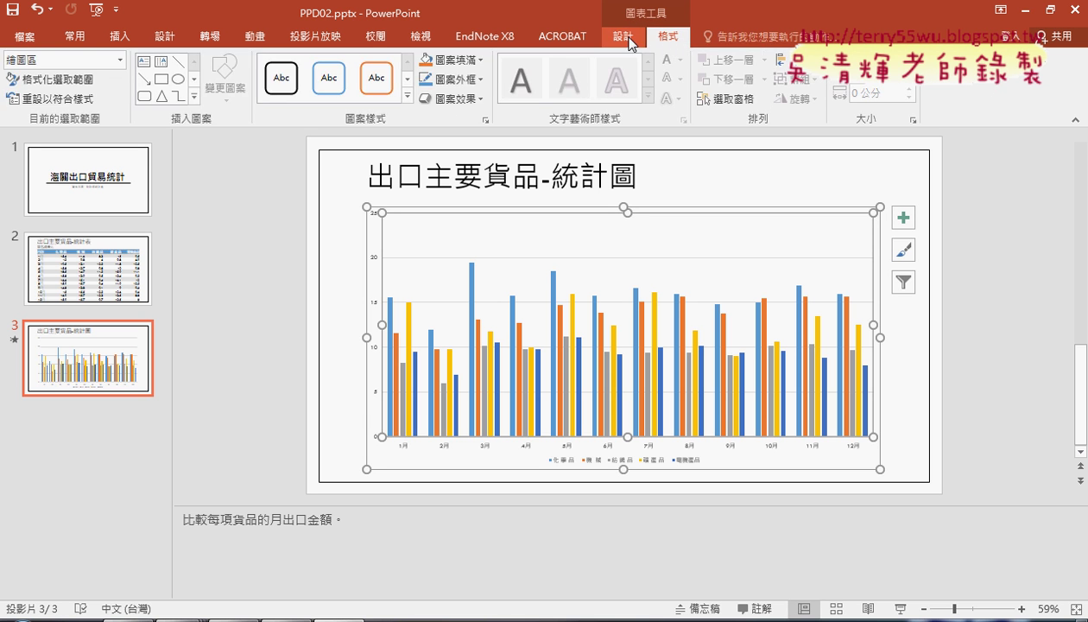
pyautogui.click(632, 40)
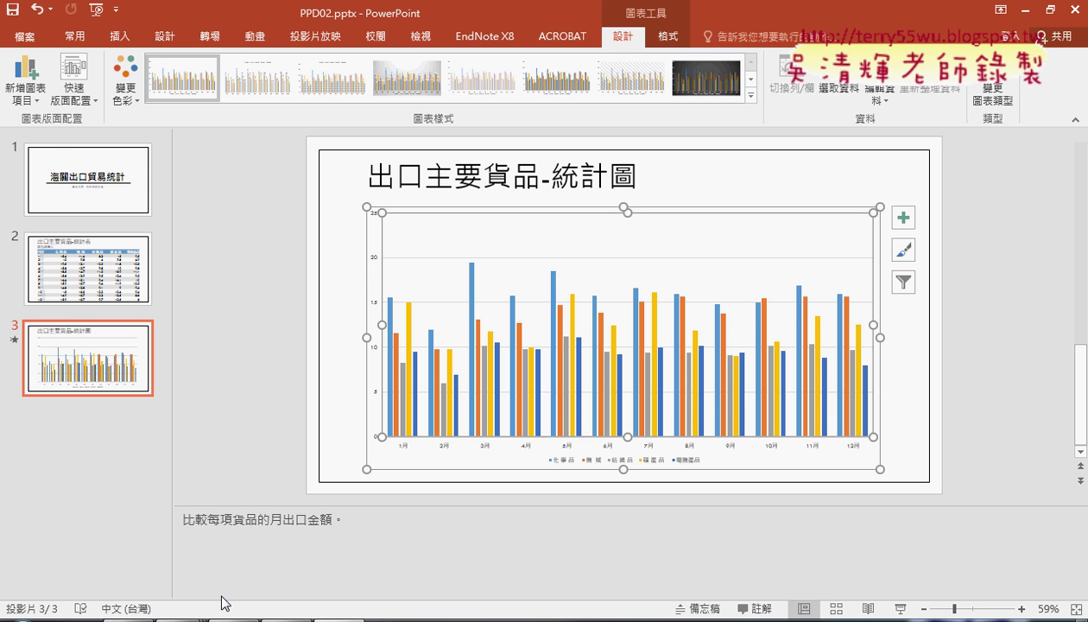
pyautogui.click(126, 612)
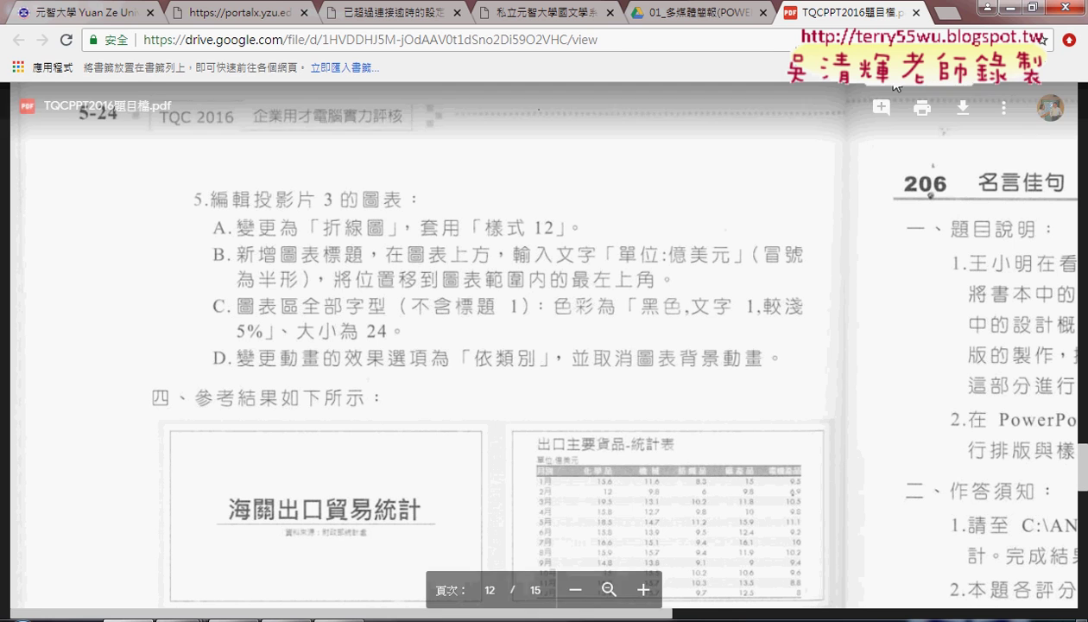
pyautogui.click(1008, 7)
pyautogui.click(1000, 102)
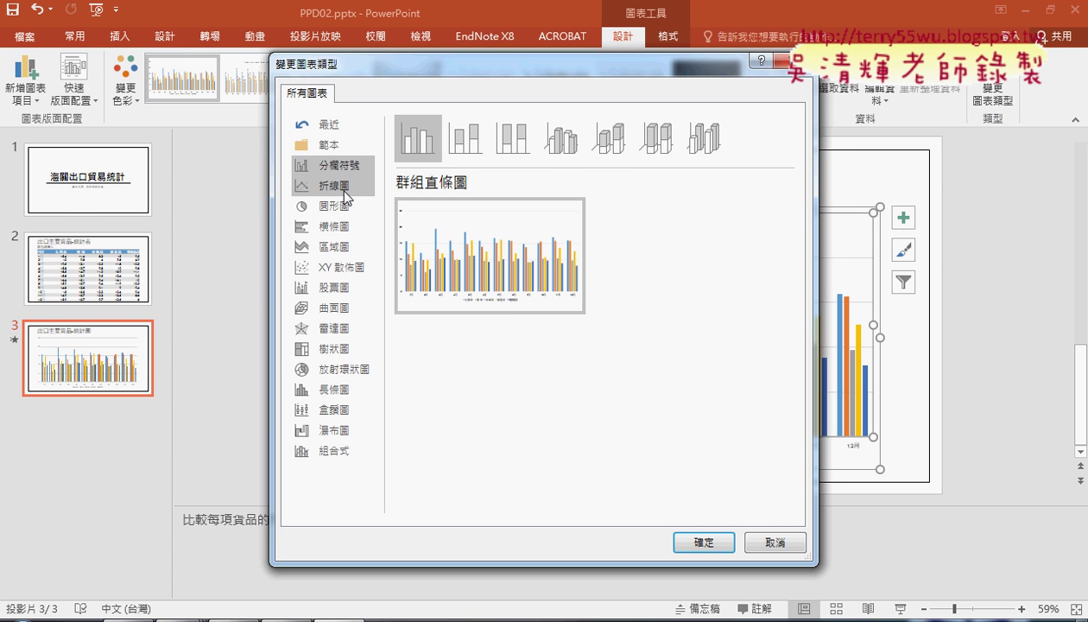
# Browse the Line chart subtypes in the Change Chart Type dialog.
pyautogui.click(342, 187)
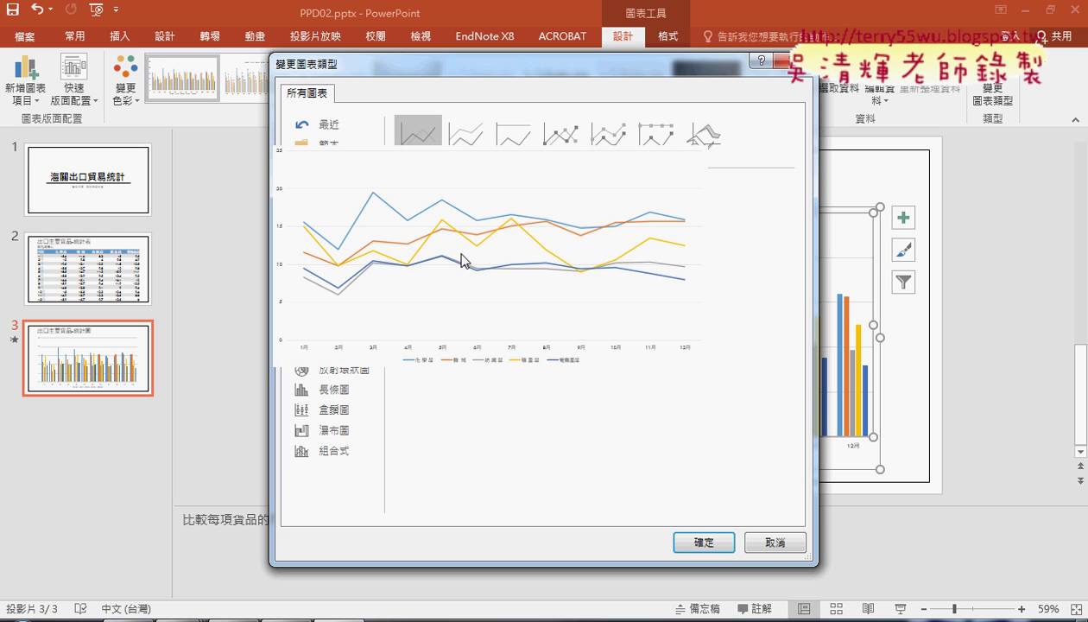
pyautogui.click(466, 140)
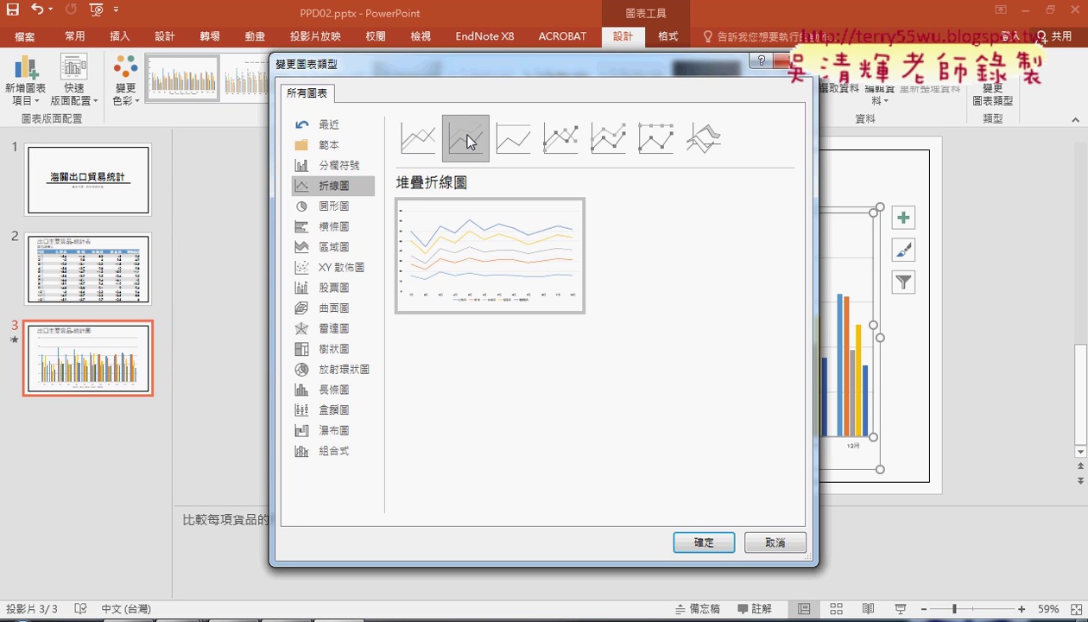
pyautogui.click(513, 138)
pyautogui.click(561, 138)
pyautogui.click(608, 138)
pyautogui.click(665, 142)
pyautogui.click(703, 138)
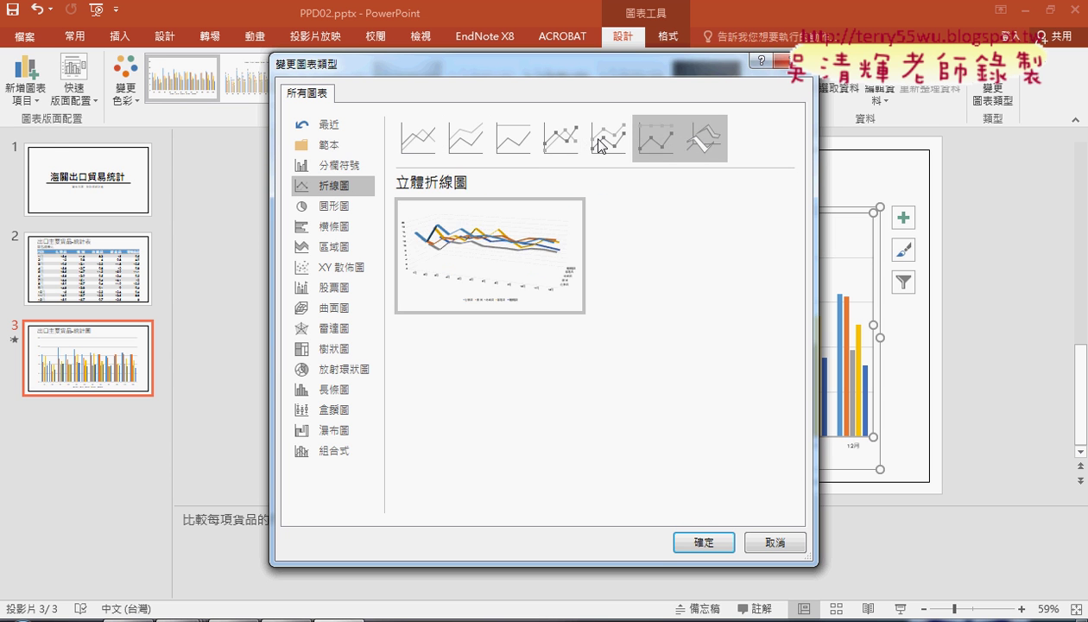
# Apply the plain Line subtype to slide 3's chart, then undo the change.
pyautogui.click(403, 141)
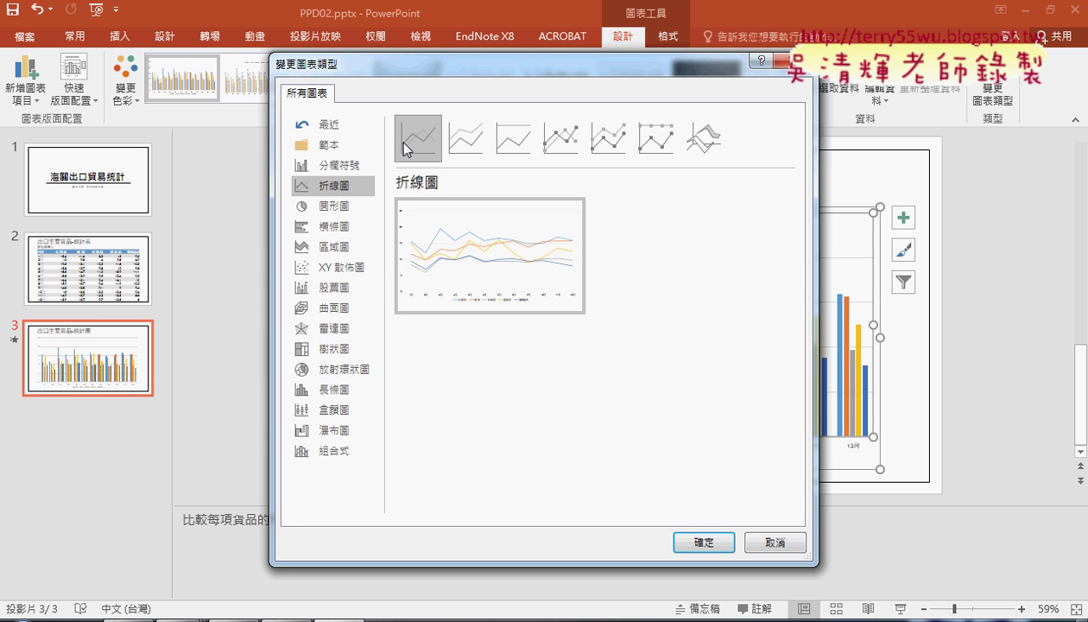
pyautogui.click(700, 142)
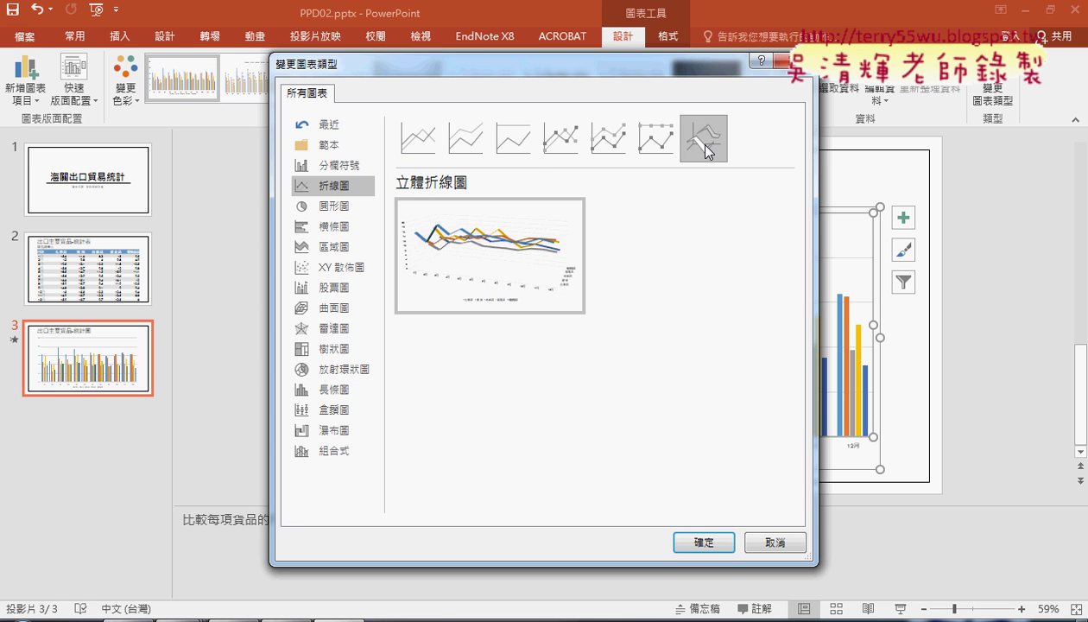
pyautogui.click(659, 151)
pyautogui.click(412, 145)
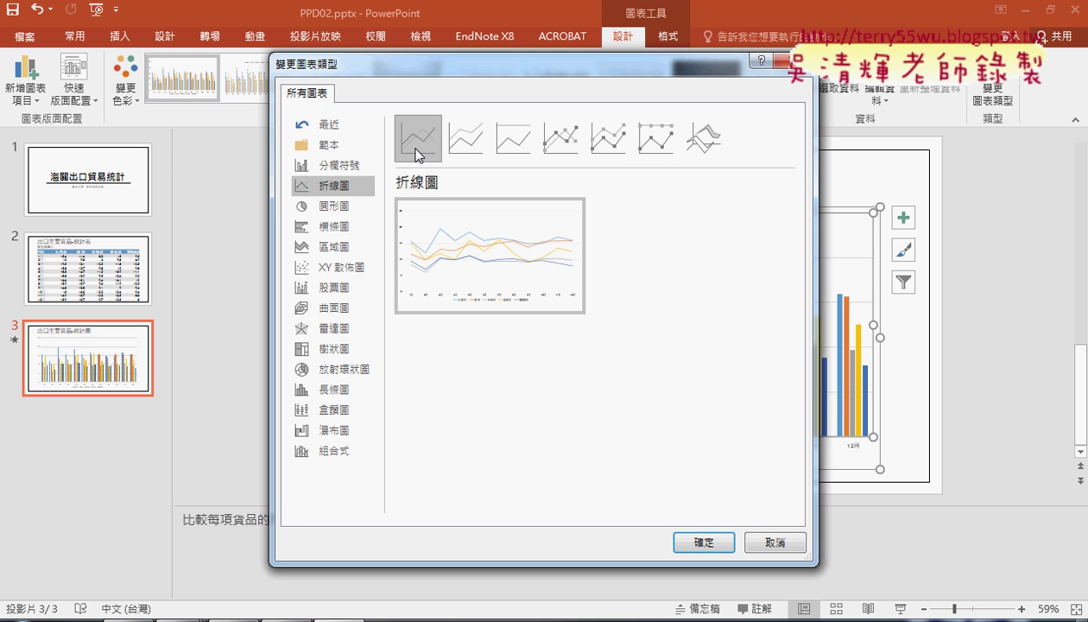
pyautogui.click(704, 542)
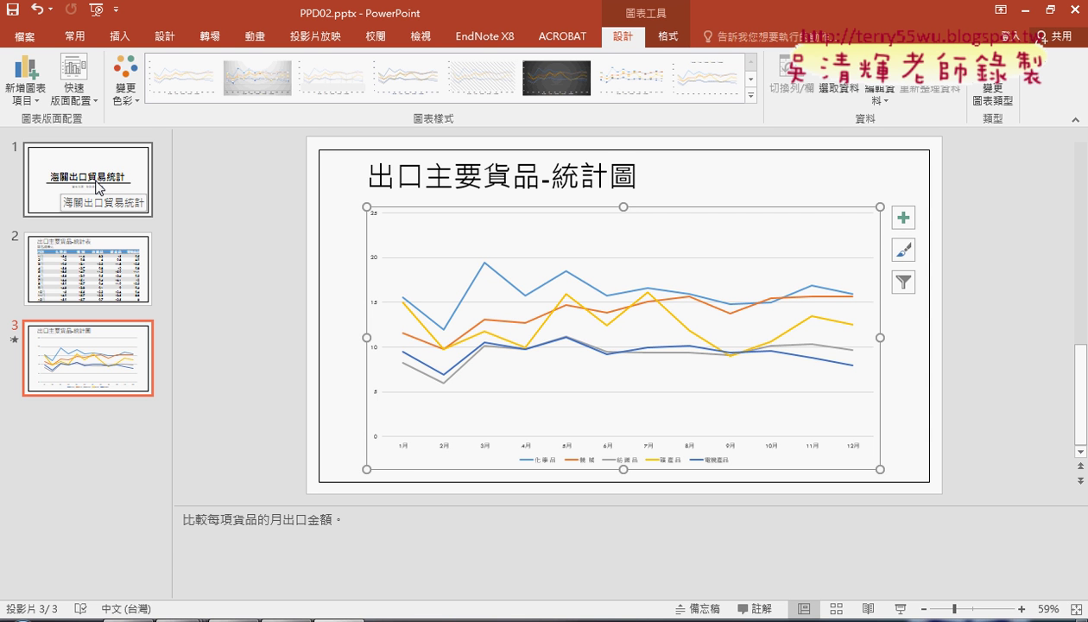
pyautogui.hotkey('ctrl', 'z')
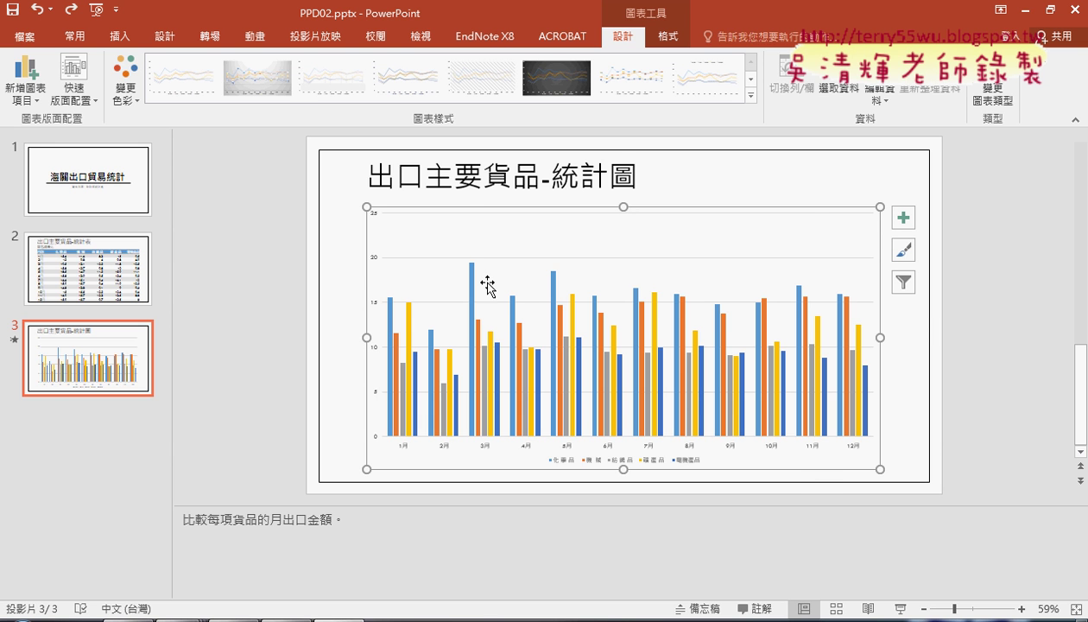
# Reapply the plain Line chart type to slide 3's chart and bring up the exam PDF.
pyautogui.click(993, 86)
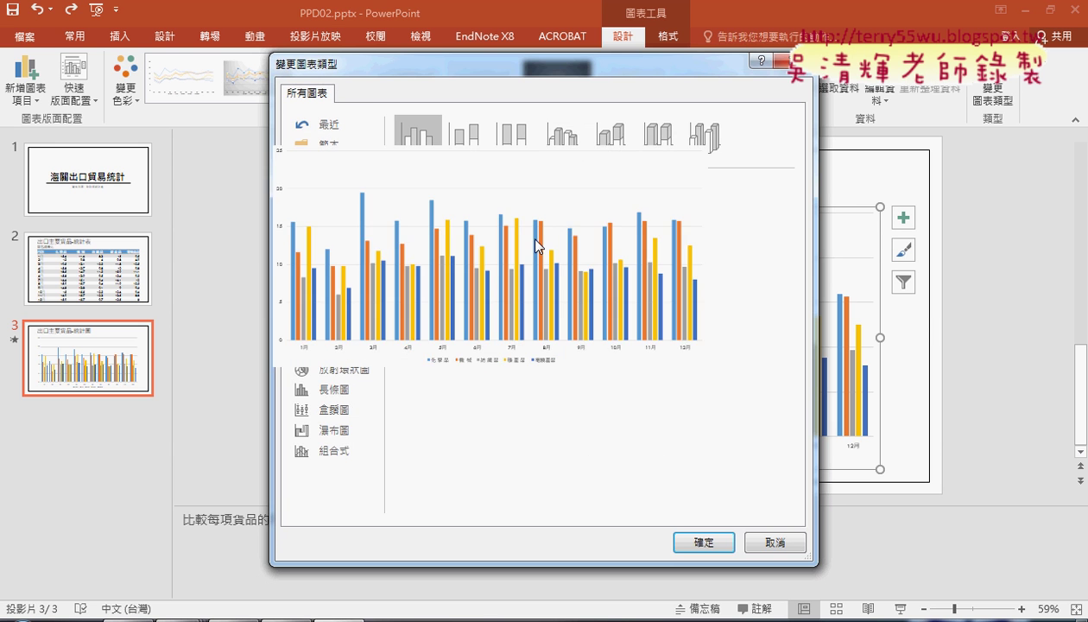
pyautogui.click(326, 186)
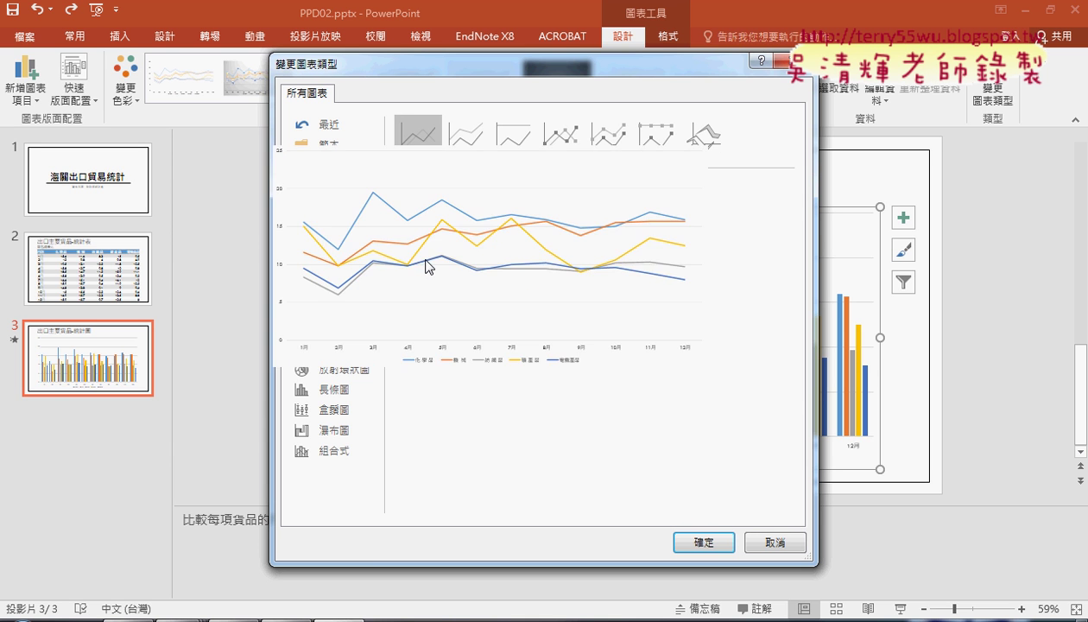
pyautogui.click(705, 540)
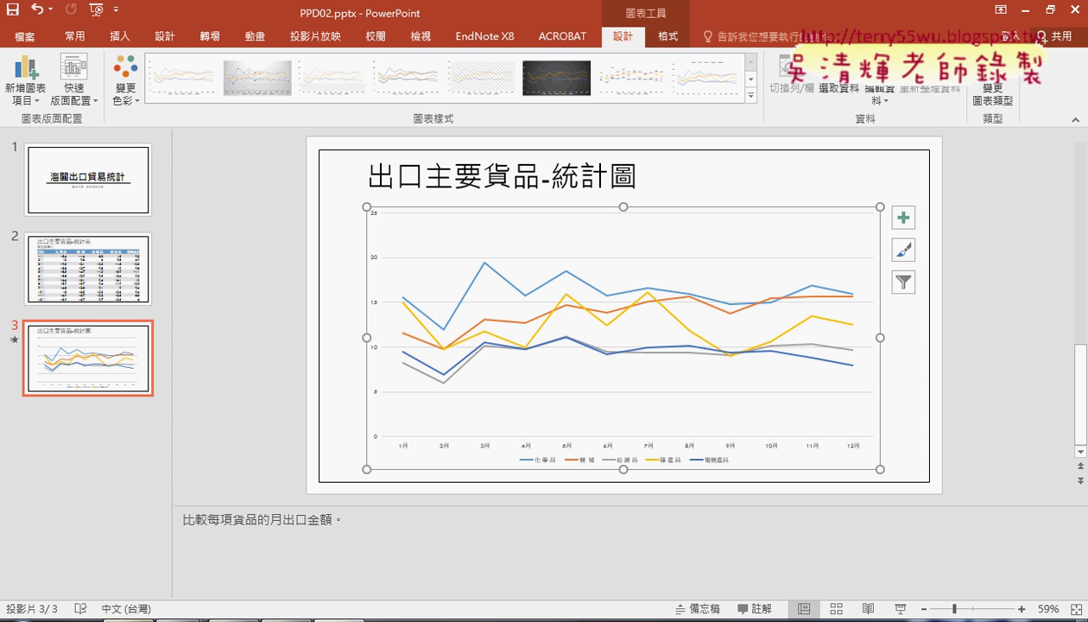
pyautogui.click(126, 618)
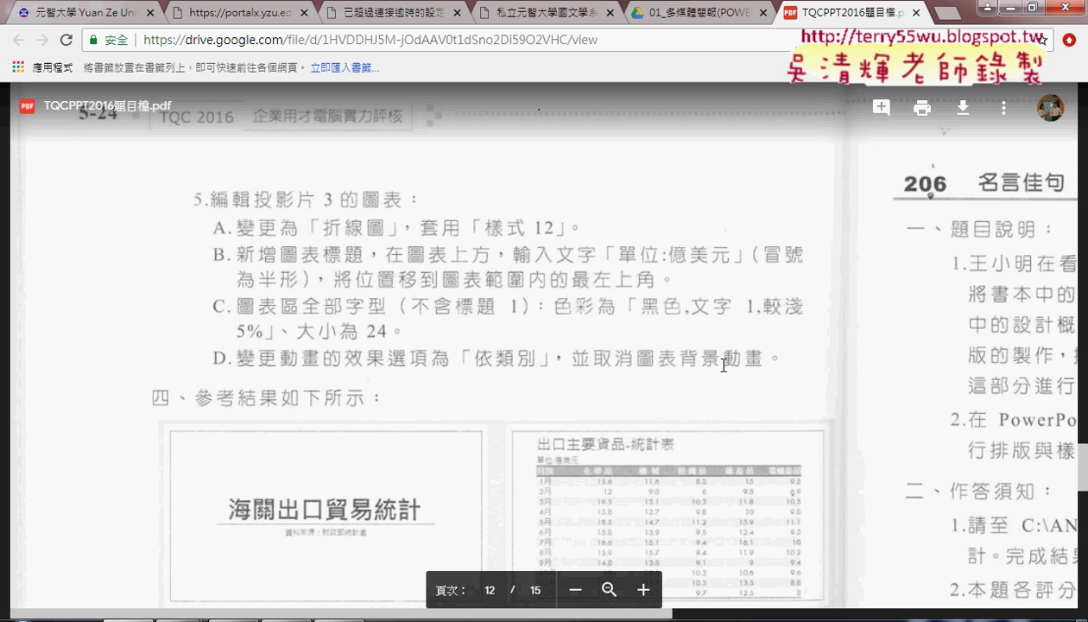
# Read item 5's chart instructions in the PDF and return to PowerPoint.
pyautogui.scroll(-1, 717, 361)
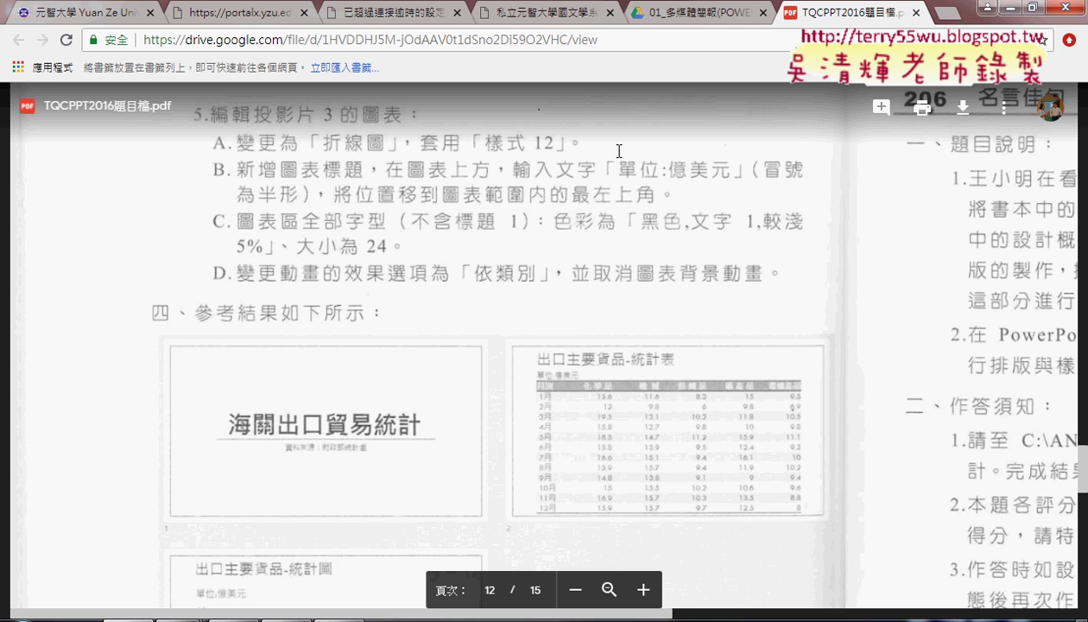
pyautogui.click(994, 9)
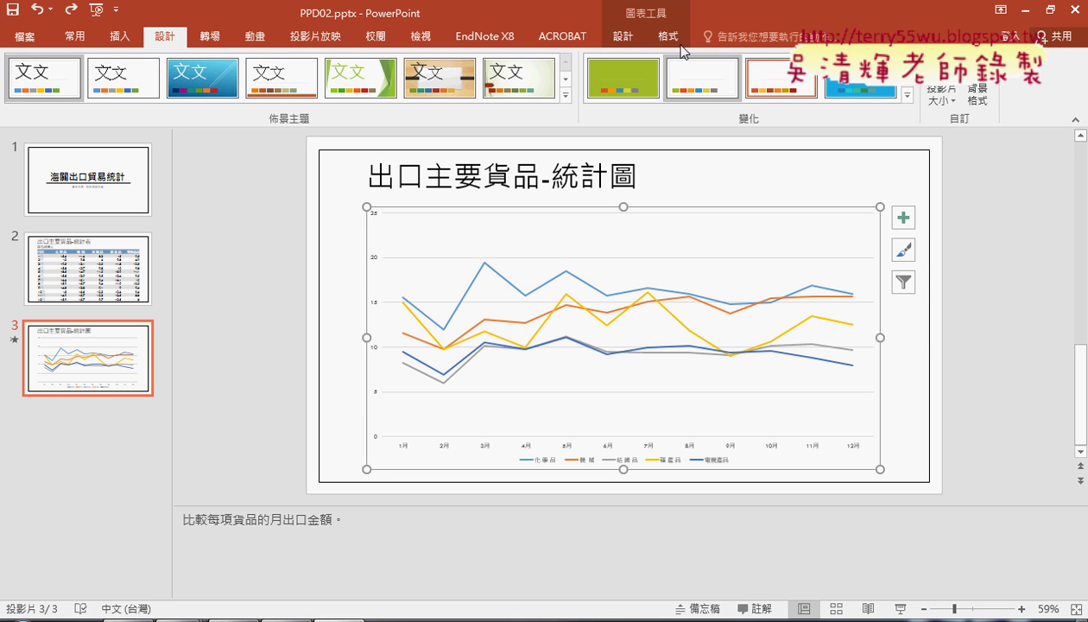
# Pick Style 12 from the expanded Chart Styles gallery on the Design tab.
pyautogui.click(623, 35)
pyautogui.click(751, 97)
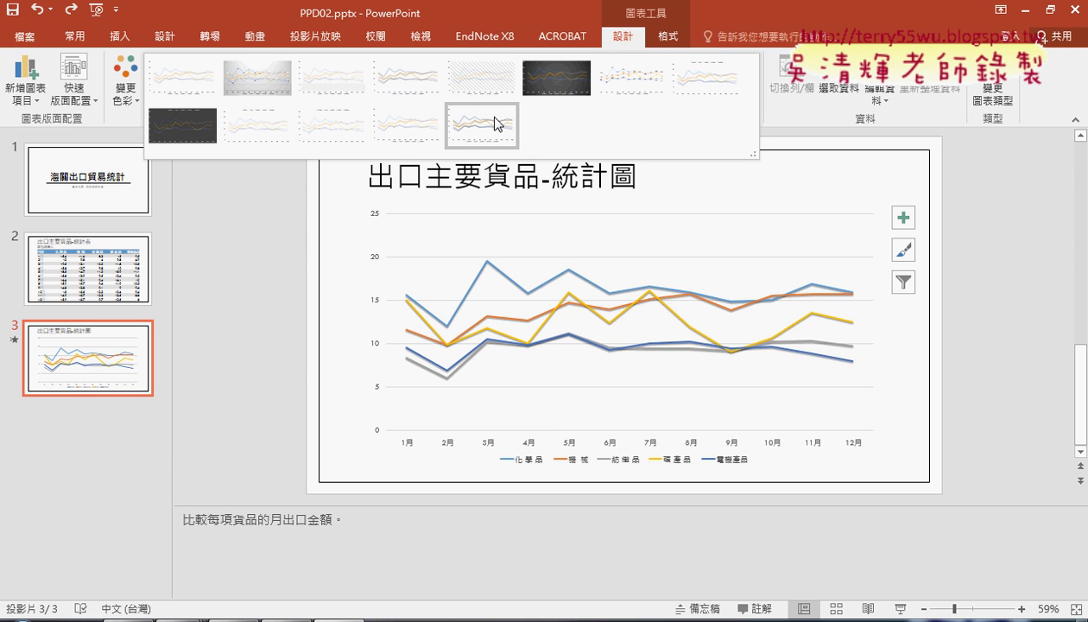
pyautogui.click(385, 128)
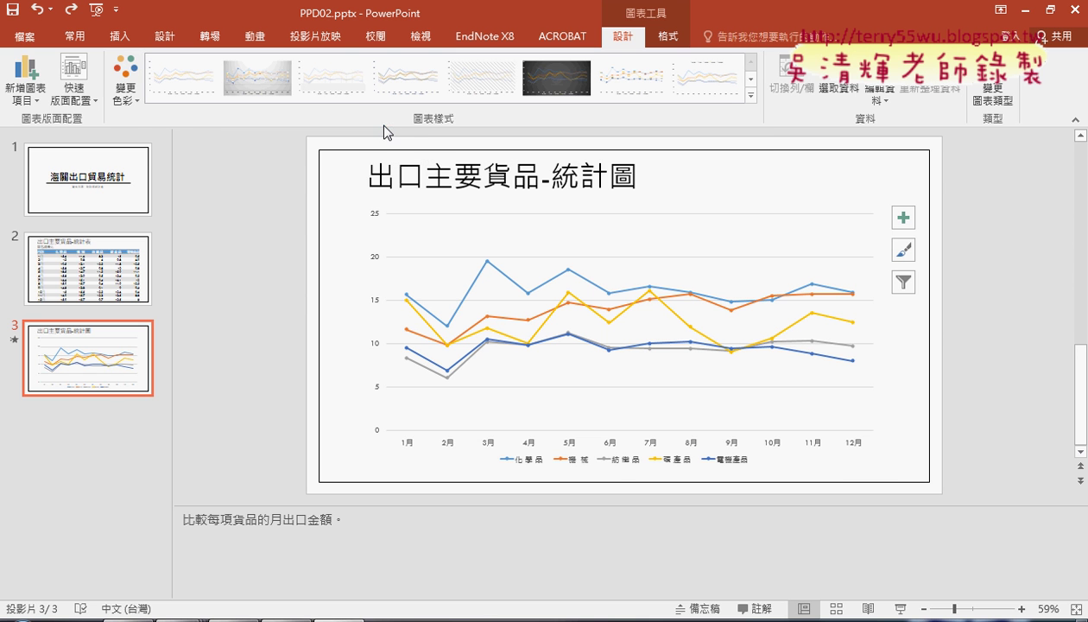
# Reread item 5B's chart-title requirements in the exam PDF, then return to PowerPoint.
pyautogui.hotkey('alt', 'Tab')
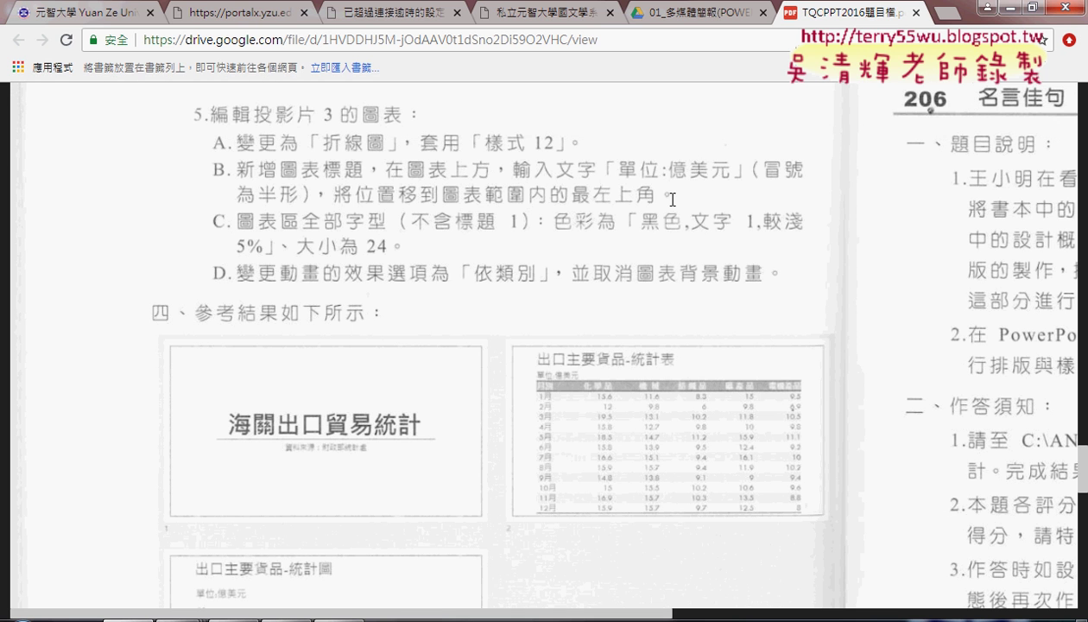
pyautogui.click(1009, 8)
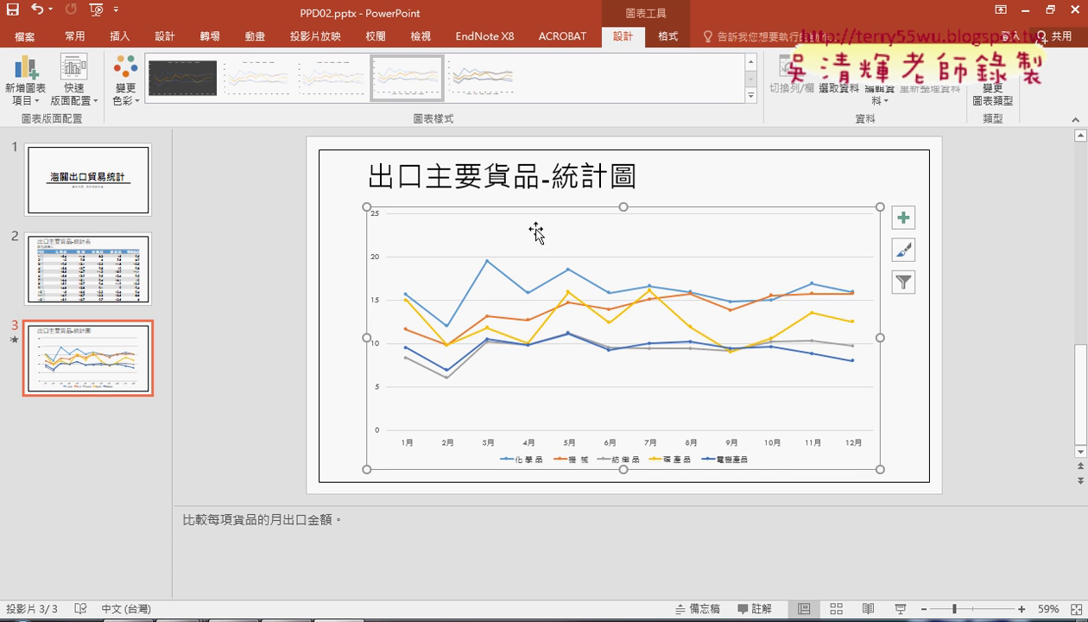
# Tick Chart Title in Chart Elements to add a 圖表標題 placeholder, then go to slide 2.
pyautogui.click(905, 217)
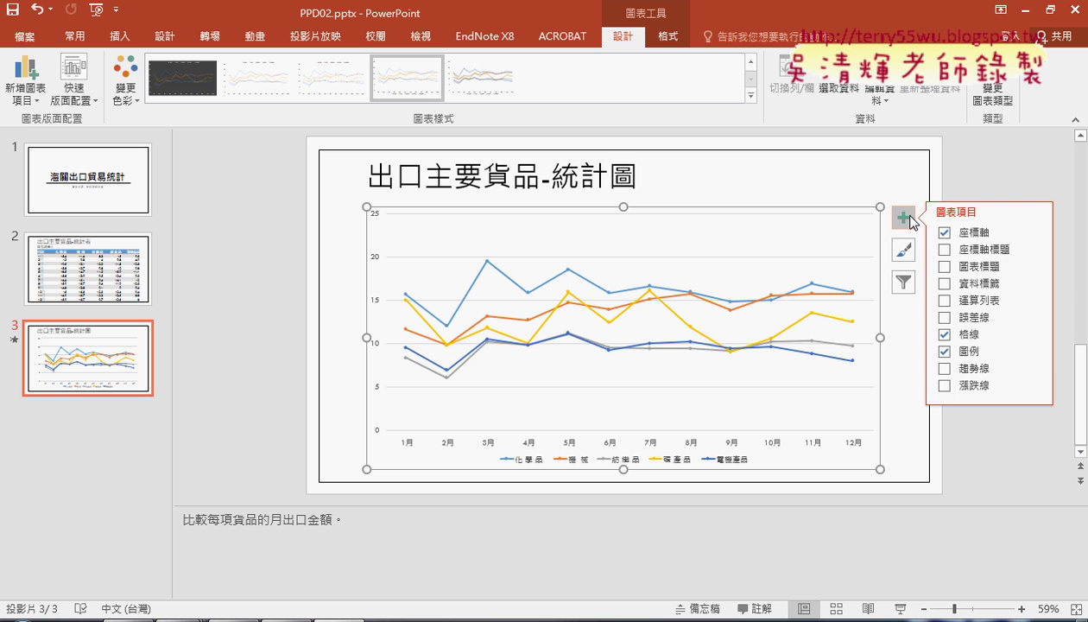
pyautogui.click(943, 273)
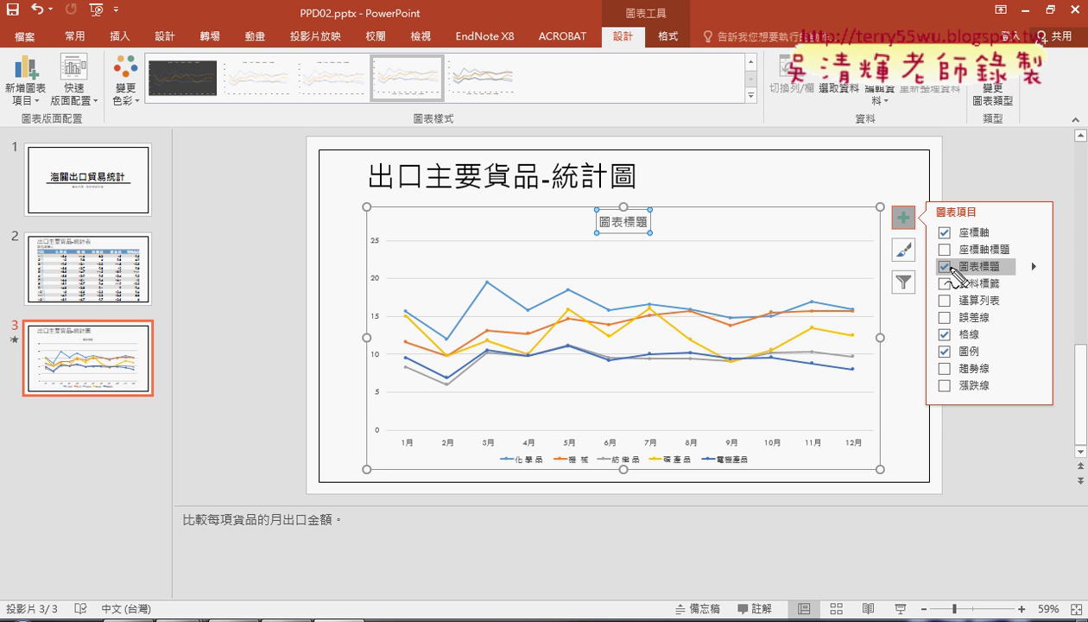
pyautogui.moveTo(1011, 279)
pyautogui.mouseDown()
pyautogui.moveTo(939, 286)
pyautogui.moveTo(951, 259)
pyautogui.mouseUp()
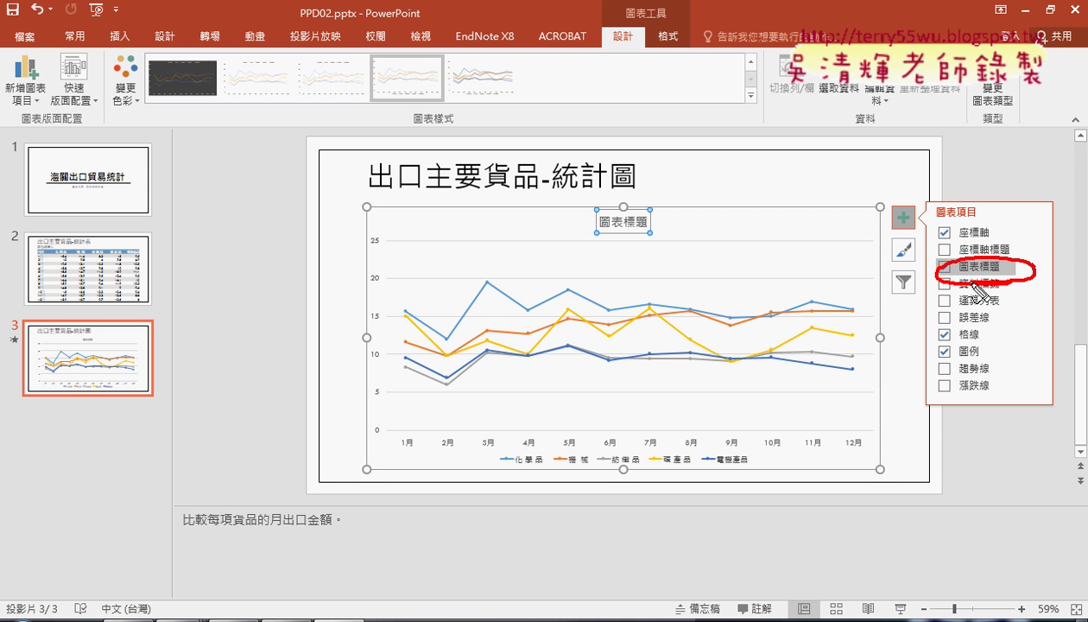
pyautogui.moveTo(656, 246)
pyautogui.mouseDown()
pyautogui.moveTo(635, 248)
pyautogui.moveTo(643, 251)
pyautogui.mouseUp()
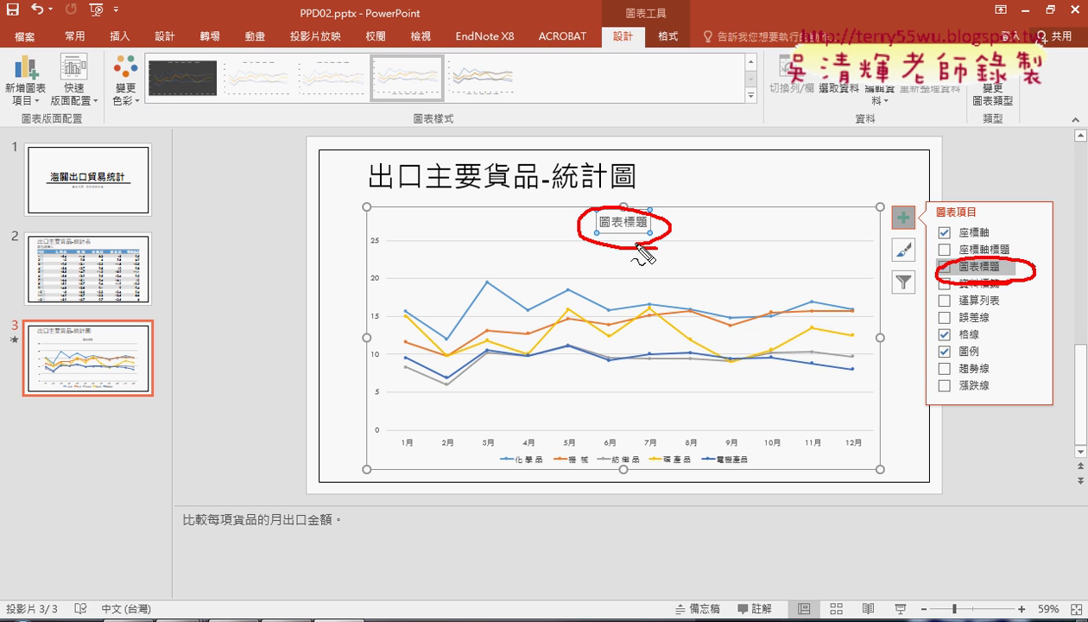
pyautogui.press('Escape')
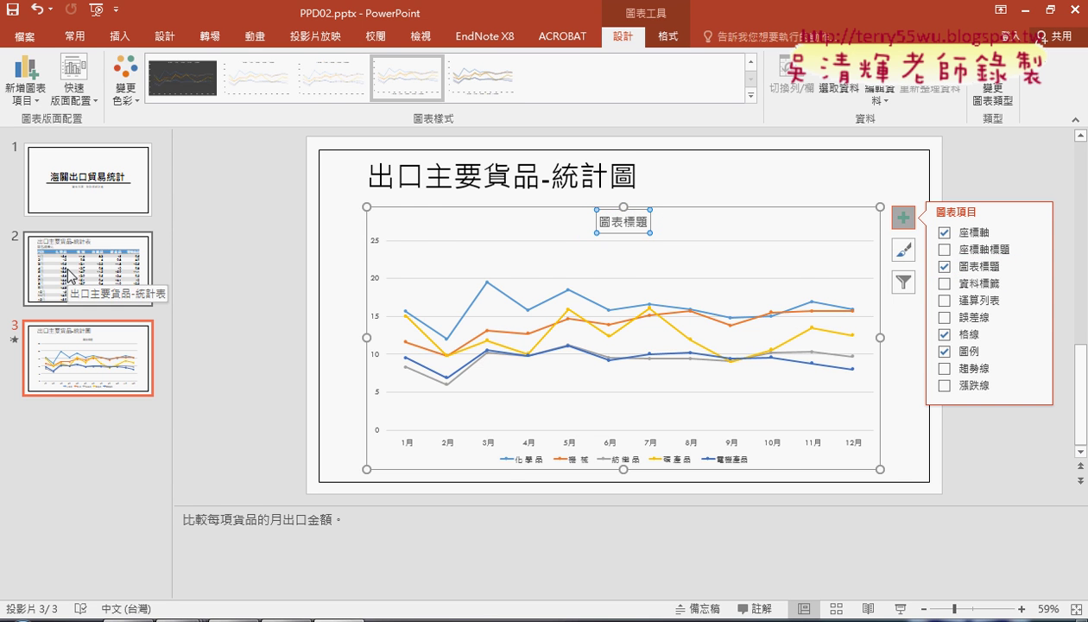
pyautogui.click(74, 273)
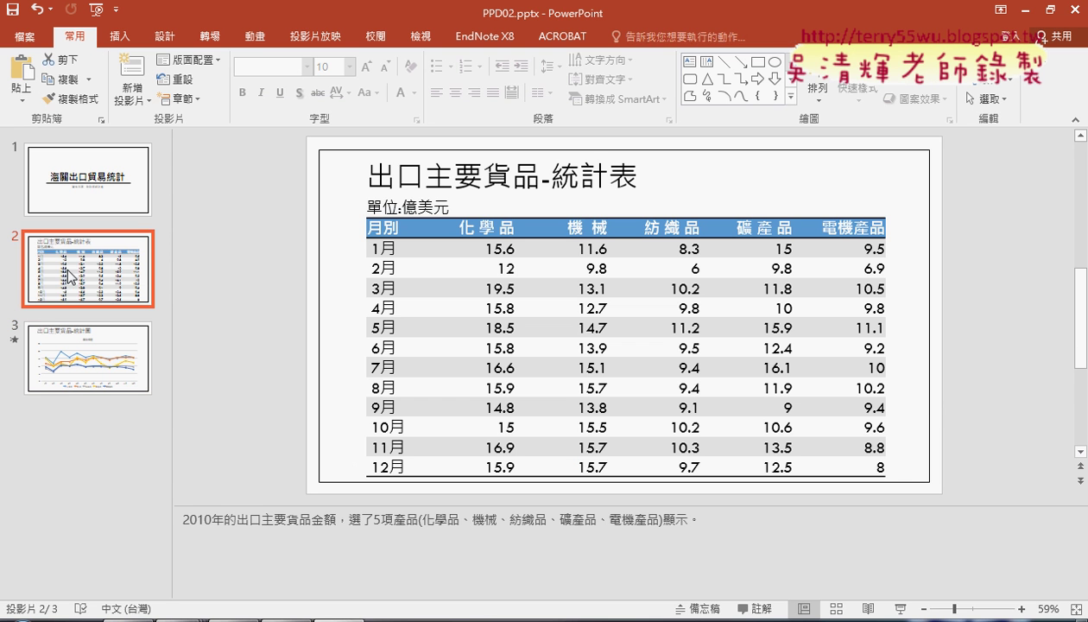
# Select the 單位:億美元 text in slide 2's unit label box.
pyautogui.click(376, 208)
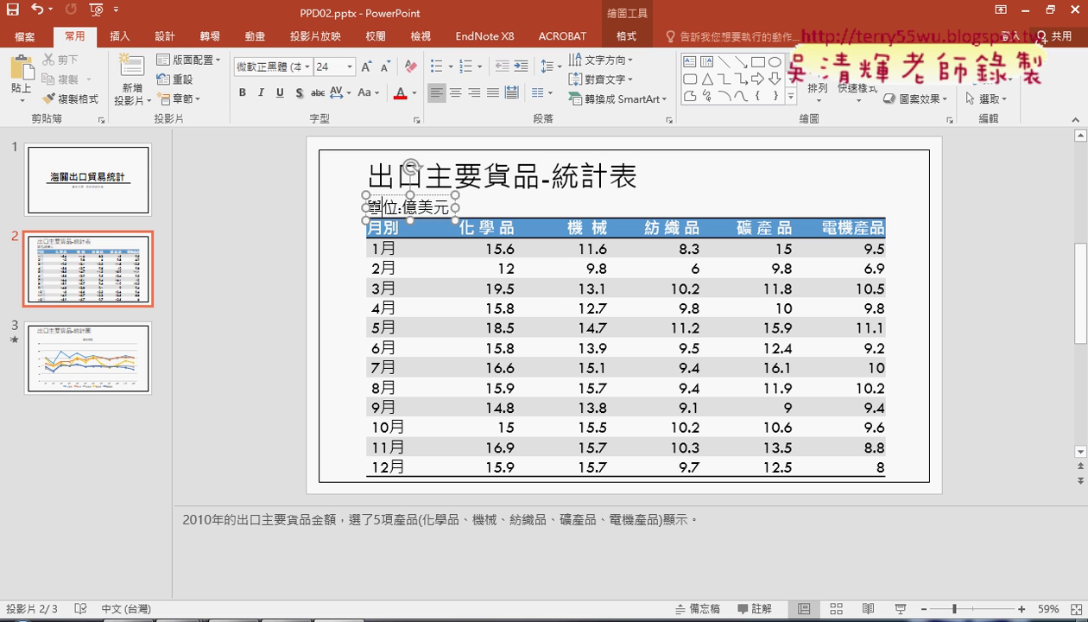
pyautogui.moveTo(368, 207); pyautogui.dragTo(460, 204)
pyautogui.hotkey('ctrl', 'c')
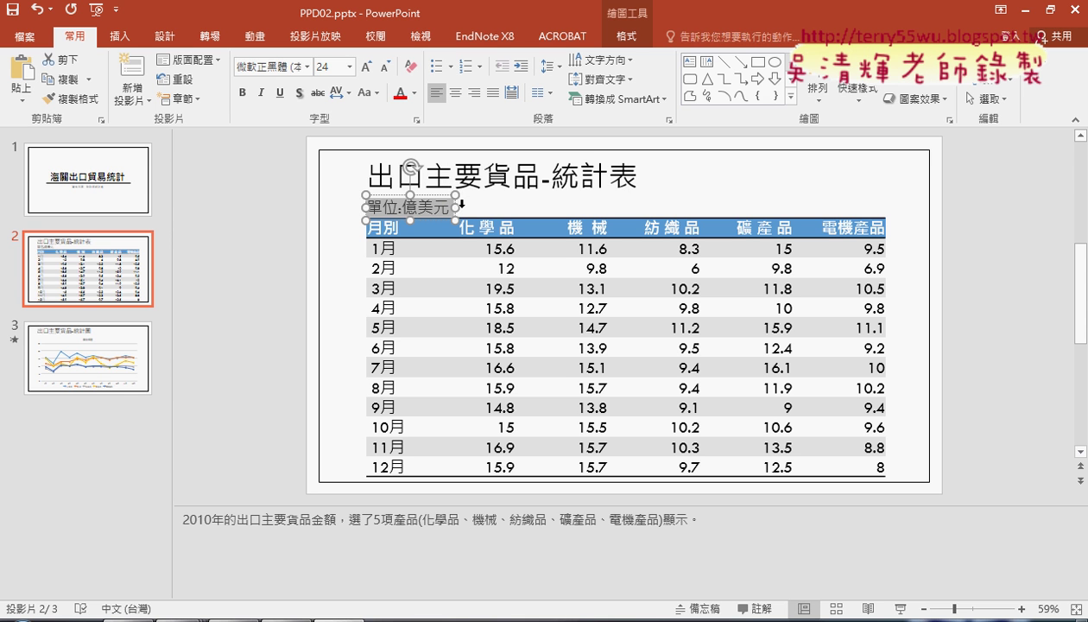
# Replace the chart title placeholder 圖表標題 with the pasted text 單位:億美元.
pyautogui.click(87, 341)
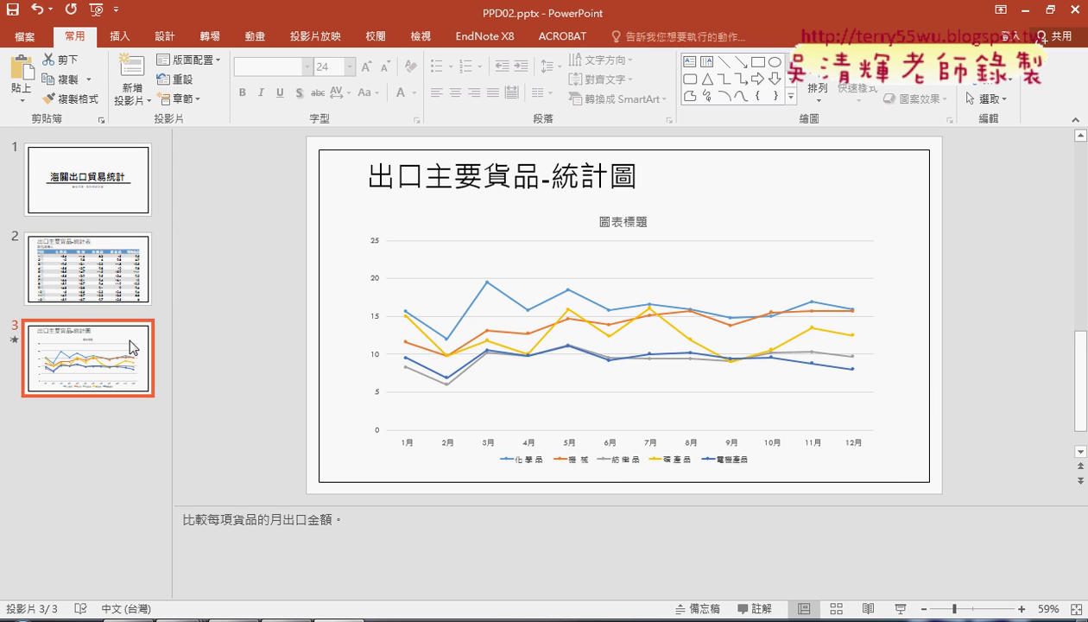
pyautogui.click(622, 220)
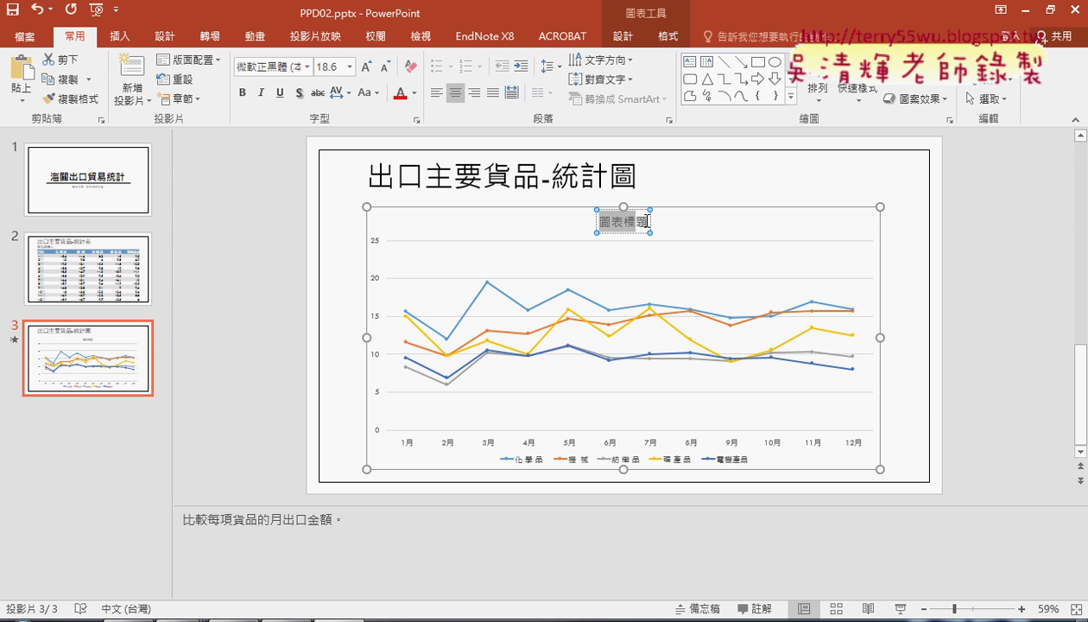
pyautogui.moveTo(602, 221); pyautogui.dragTo(657, 224)
pyautogui.hotkey('ctrl', 'v')
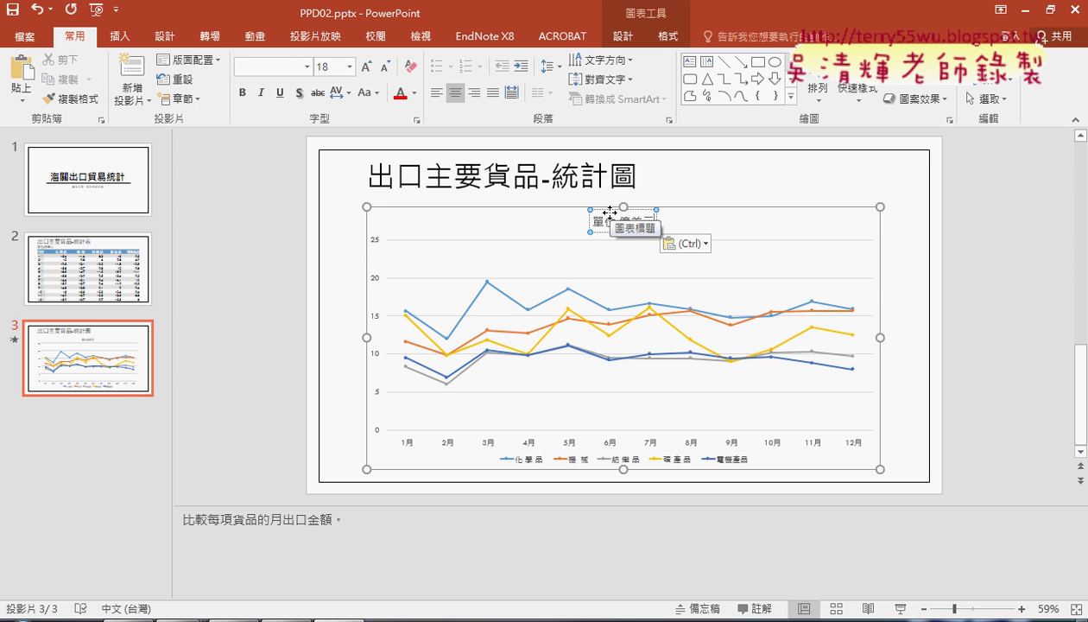
# Move the chart title to the chart area's top-left corner and recheck the task PDF.
pyautogui.moveTo(601, 210)
pyautogui.mouseDown()
pyautogui.moveTo(384, 212)
pyautogui.moveTo(384, 229)
pyautogui.moveTo(327, 154)
pyautogui.moveTo(320, 113)
pyautogui.mouseUp()
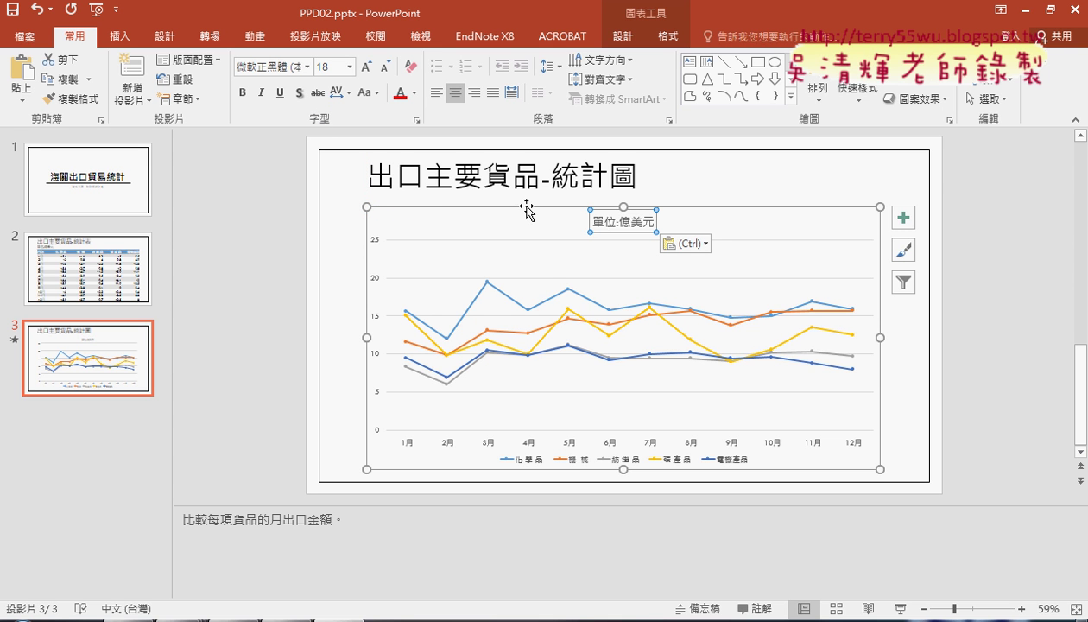
pyautogui.moveTo(601, 208); pyautogui.dragTo(366, 204)
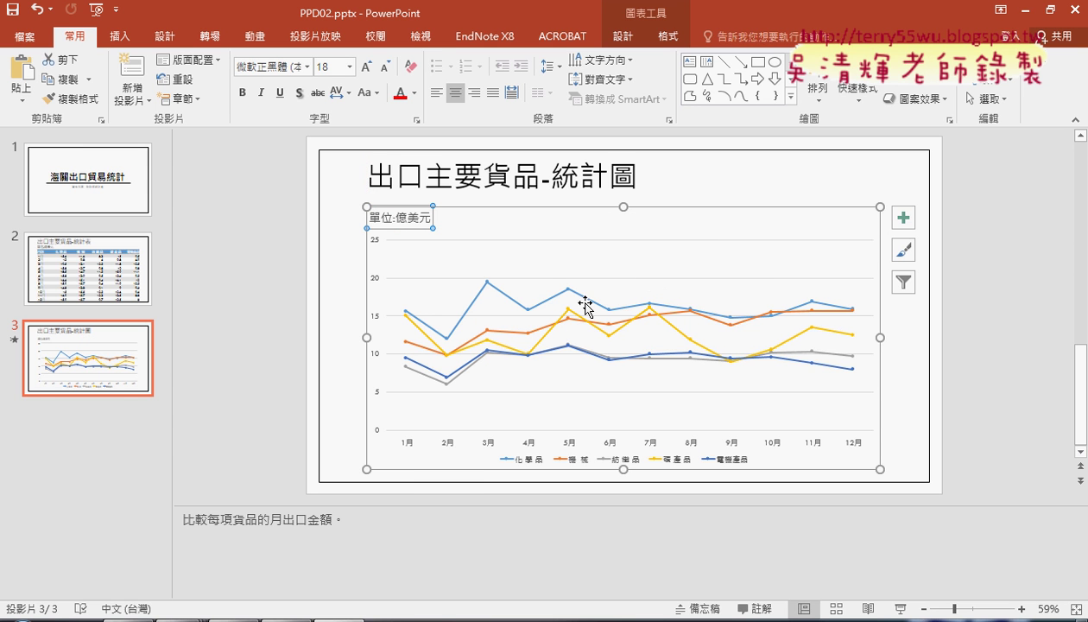
pyautogui.click(208, 615)
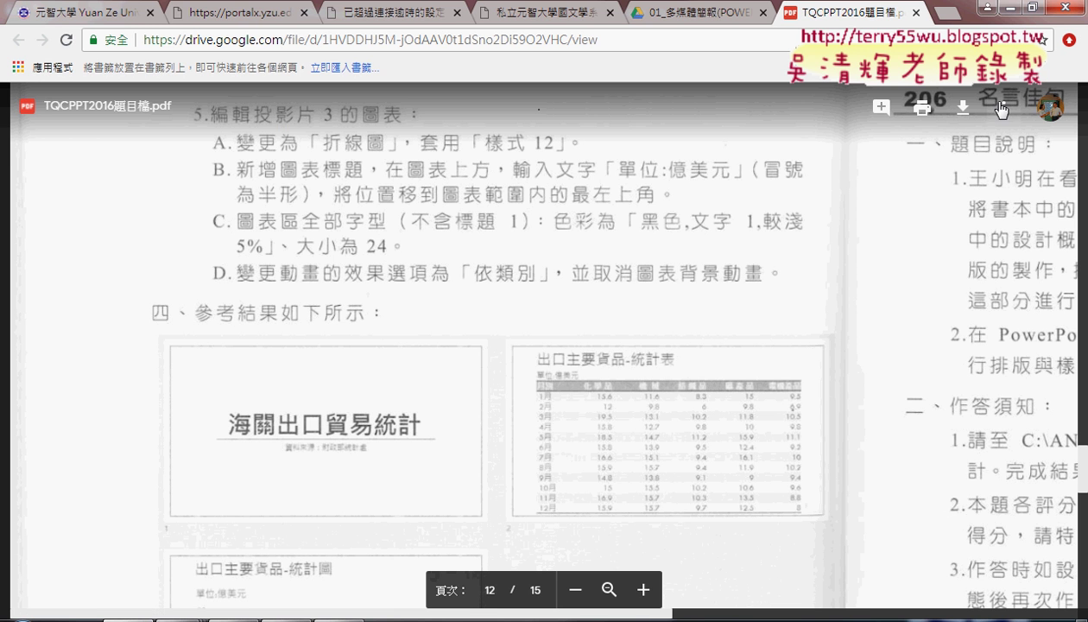
pyautogui.click(1012, 9)
# Set all of the chart's text to 24 pt.
pyautogui.click(670, 213)
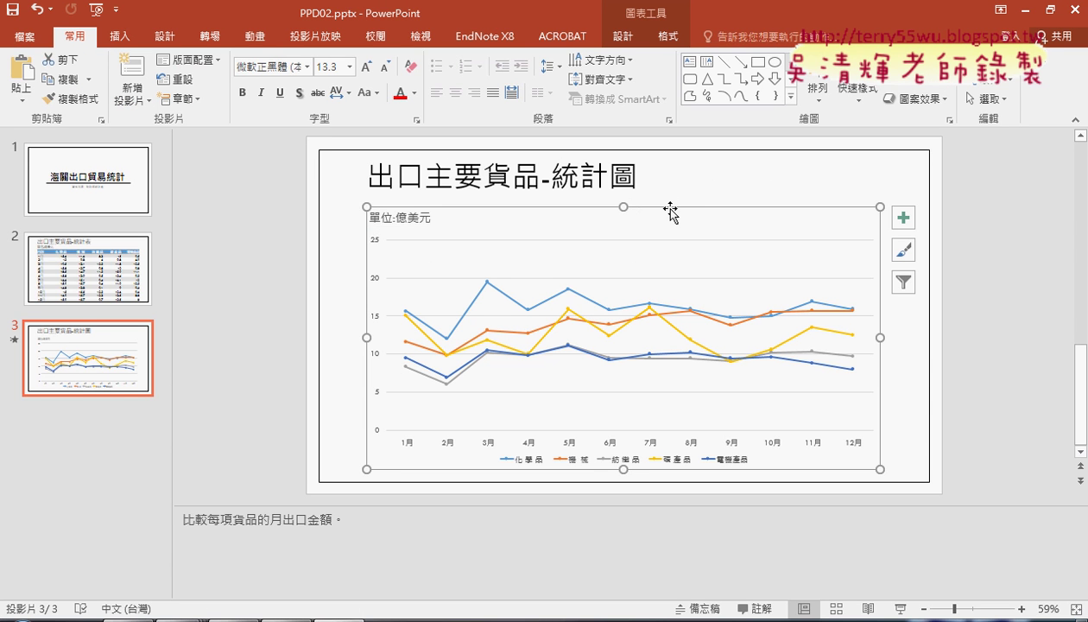
pyautogui.click(385, 216)
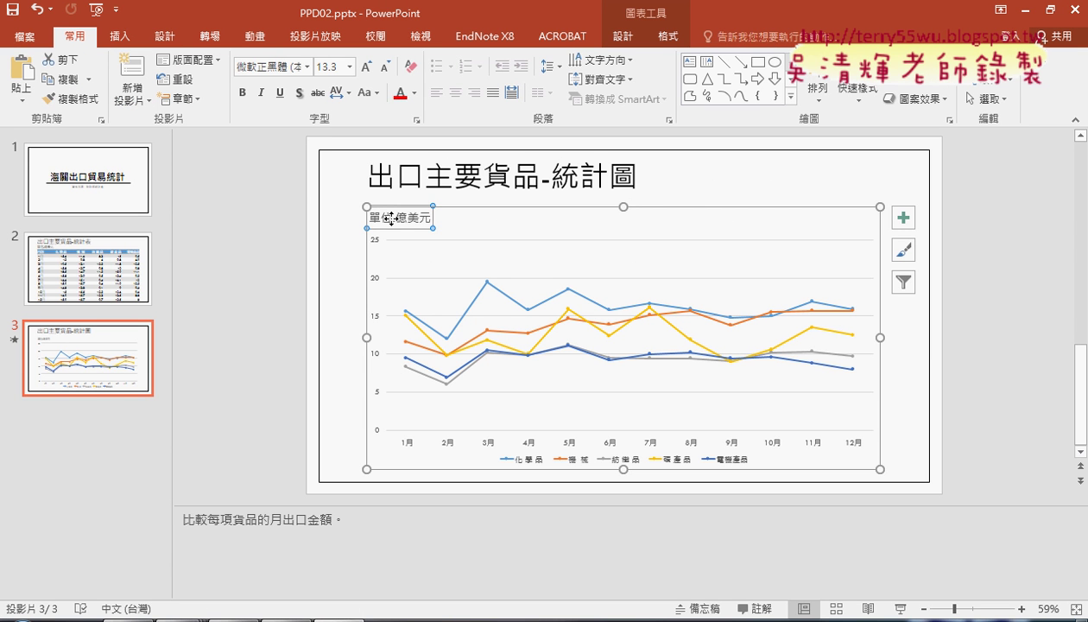
pyautogui.click(673, 211)
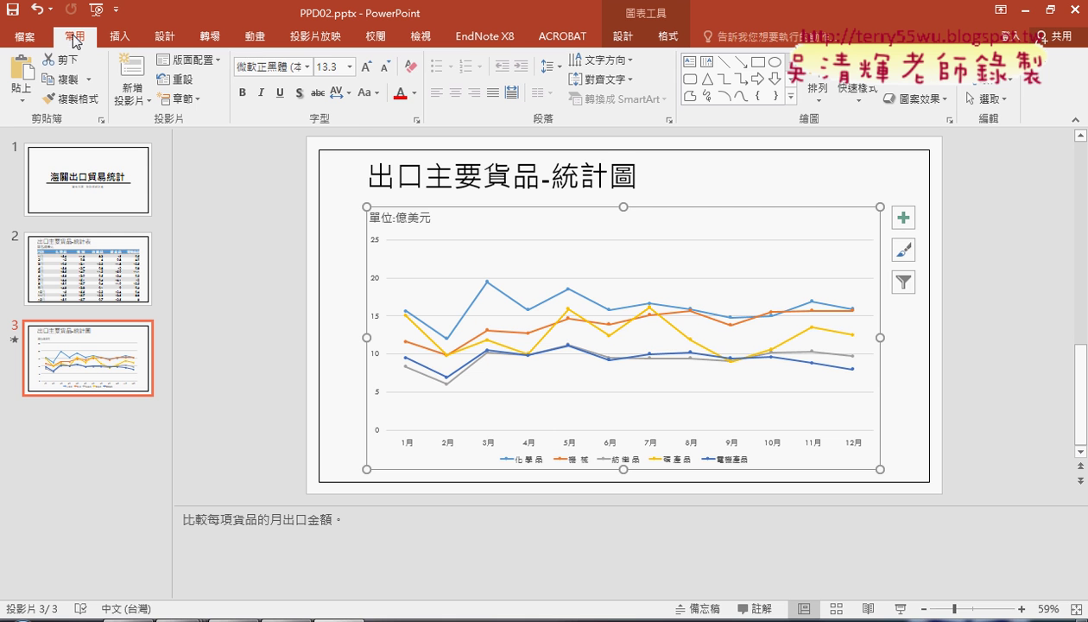
pyautogui.click(350, 67)
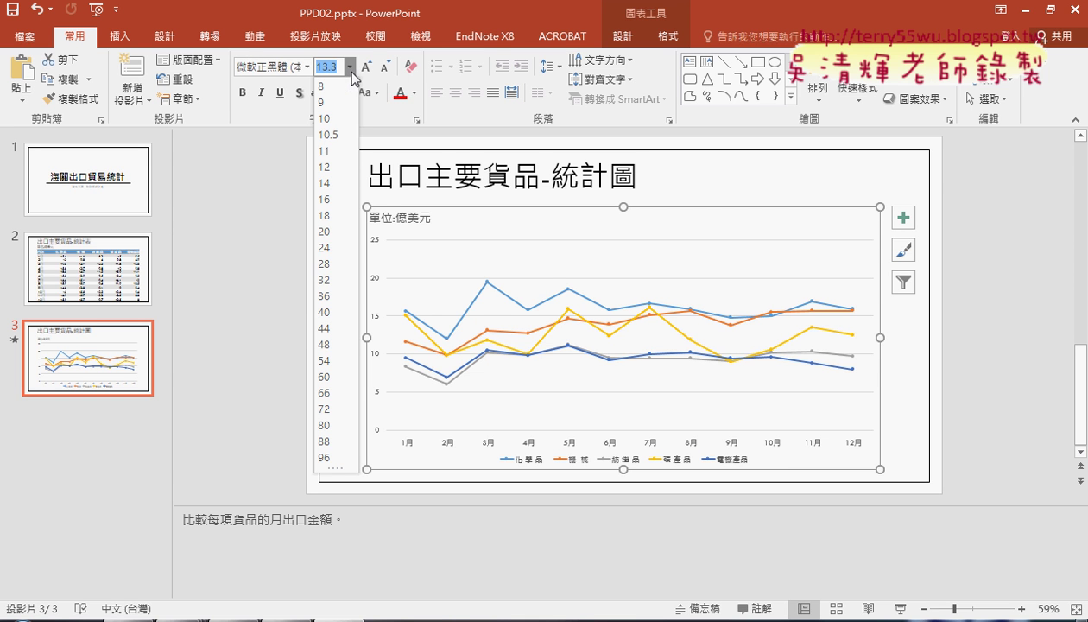
pyautogui.click(329, 248)
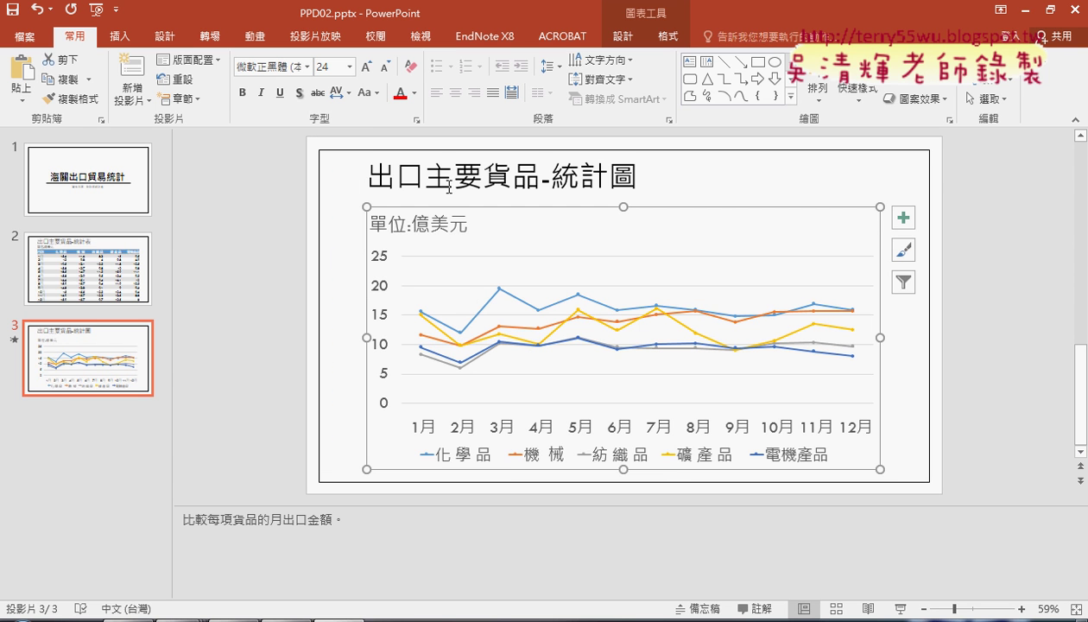
# Colour the chart text Black, Text 1, Lighter 5%, then check task items 5C–5D.
pyautogui.click(413, 93)
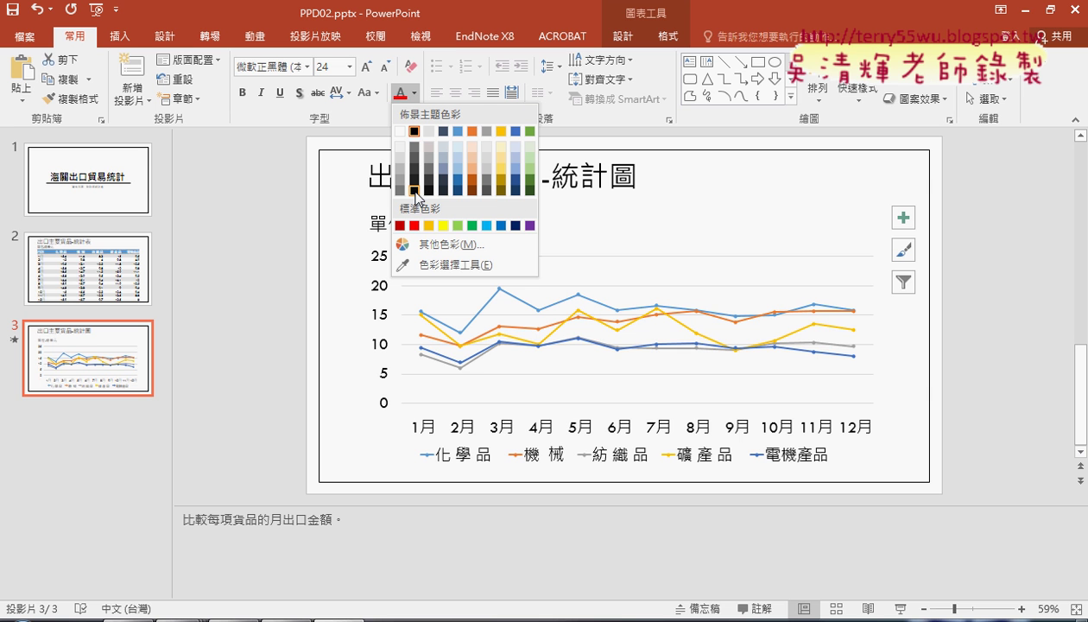
pyautogui.moveTo(417, 85); pyautogui.dragTo(415, 87)
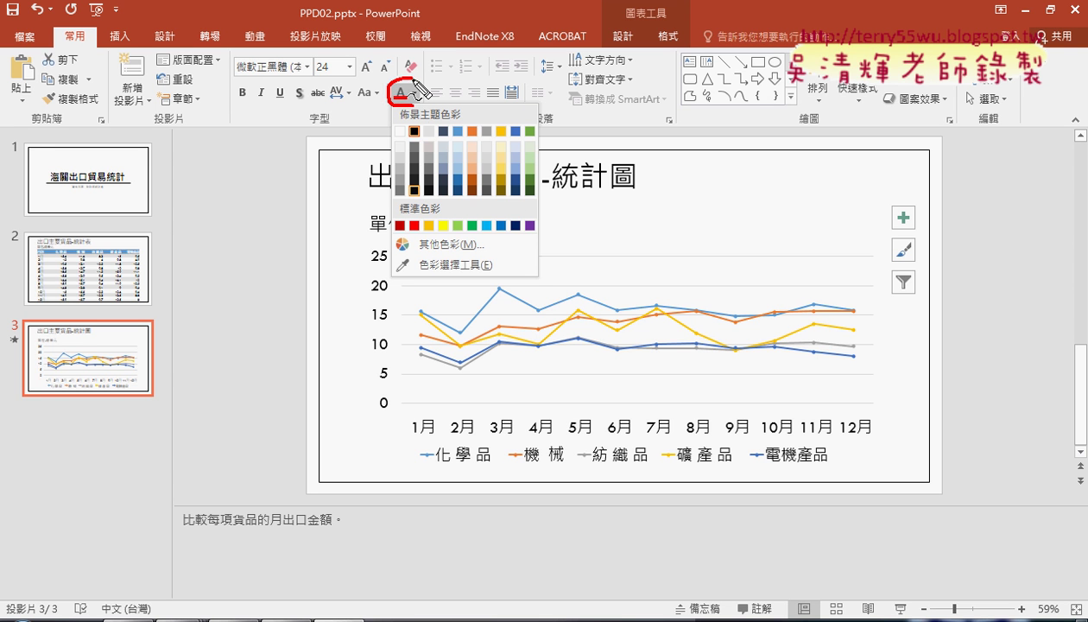
pyautogui.moveTo(420, 180)
pyautogui.mouseDown()
pyautogui.moveTo(421, 195)
pyautogui.moveTo(408, 184)
pyautogui.mouseUp()
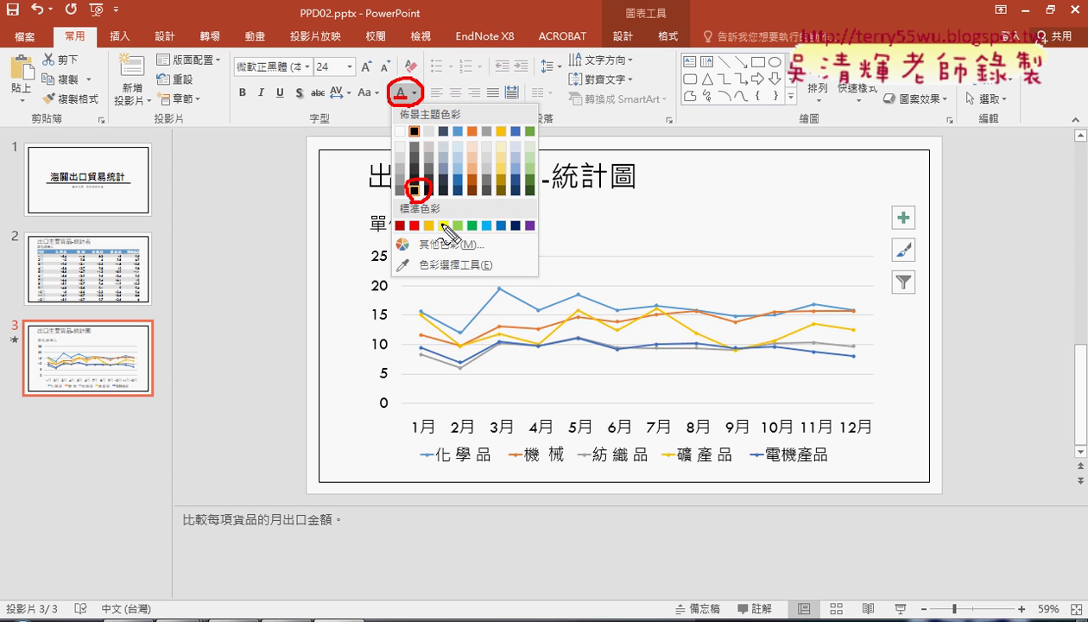
pyautogui.moveTo(460, 234)
pyautogui.mouseDown()
pyautogui.moveTo(431, 205)
pyautogui.moveTo(432, 218)
pyautogui.mouseUp()
pyautogui.moveTo(326, 58); pyautogui.dragTo(341, 57)
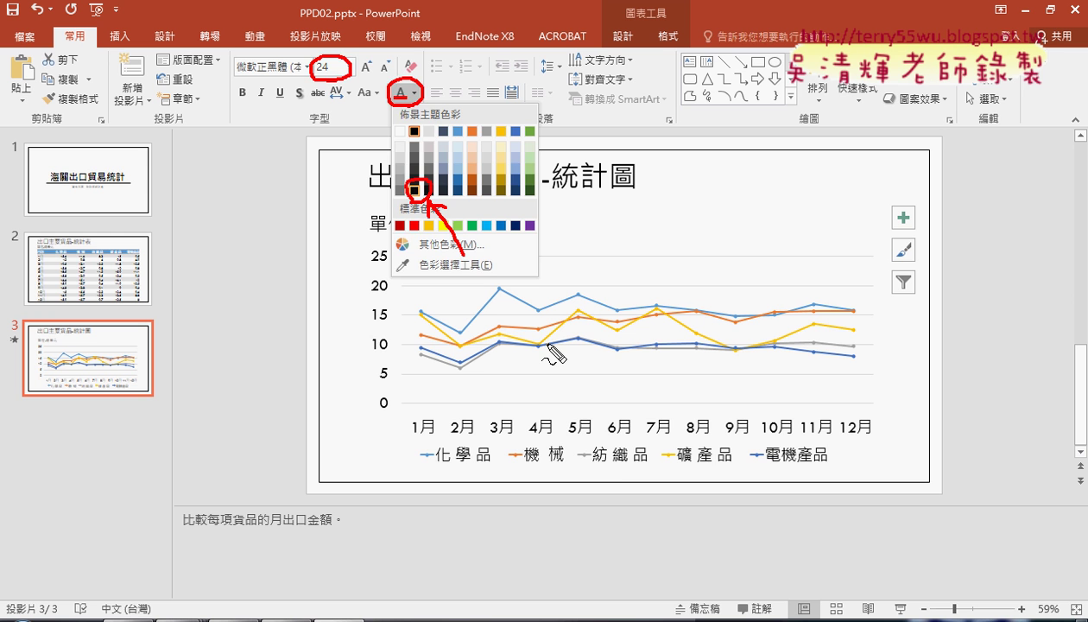
pyautogui.press('Escape')
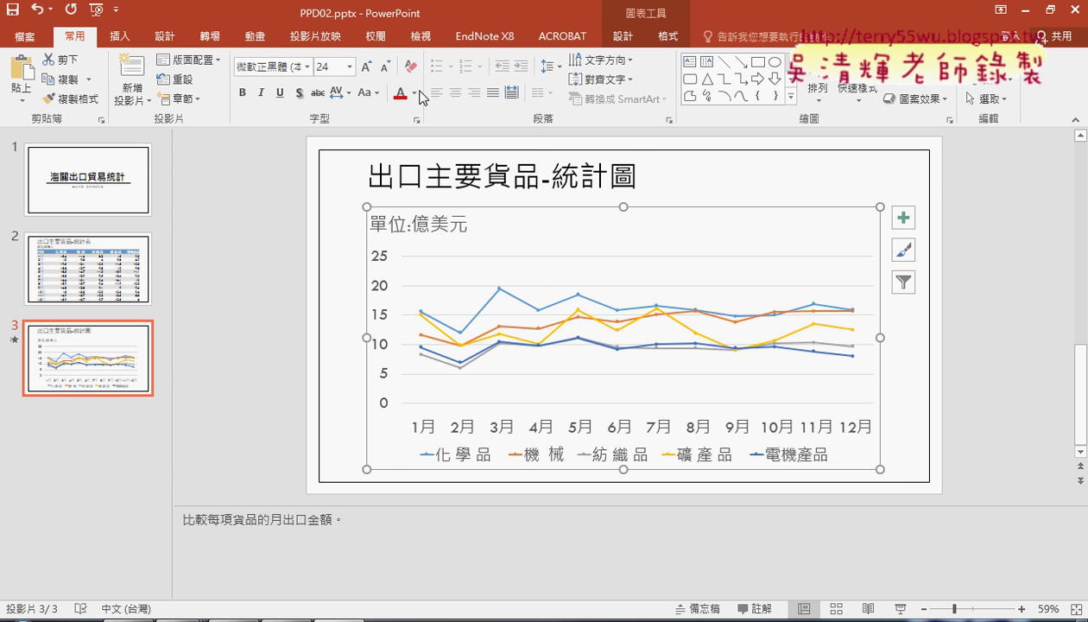
pyautogui.click(414, 93)
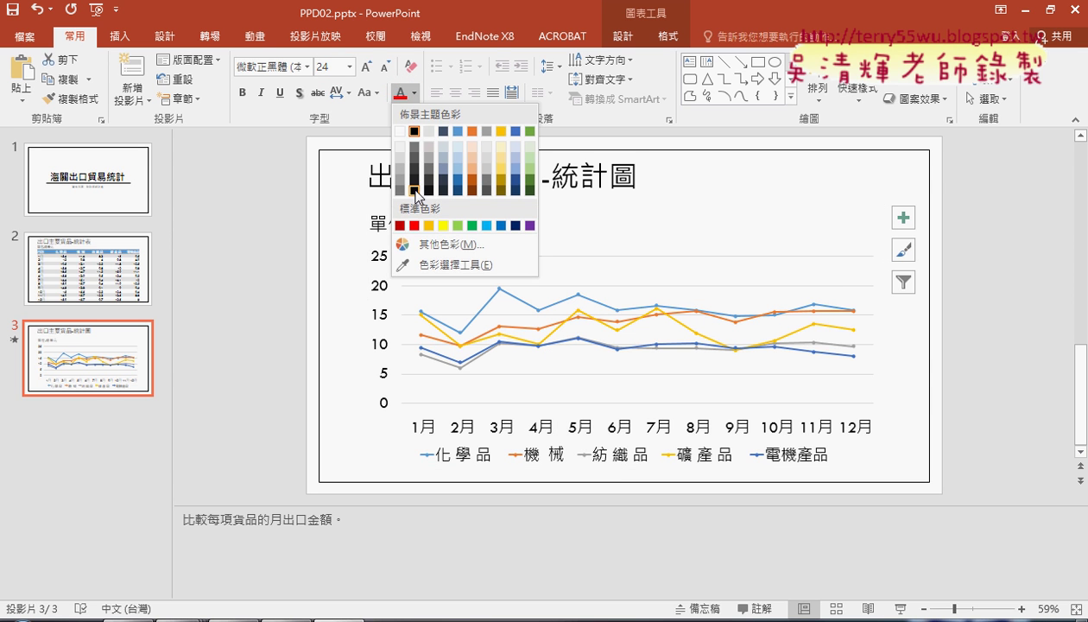
pyautogui.click(416, 190)
pyautogui.click(415, 92)
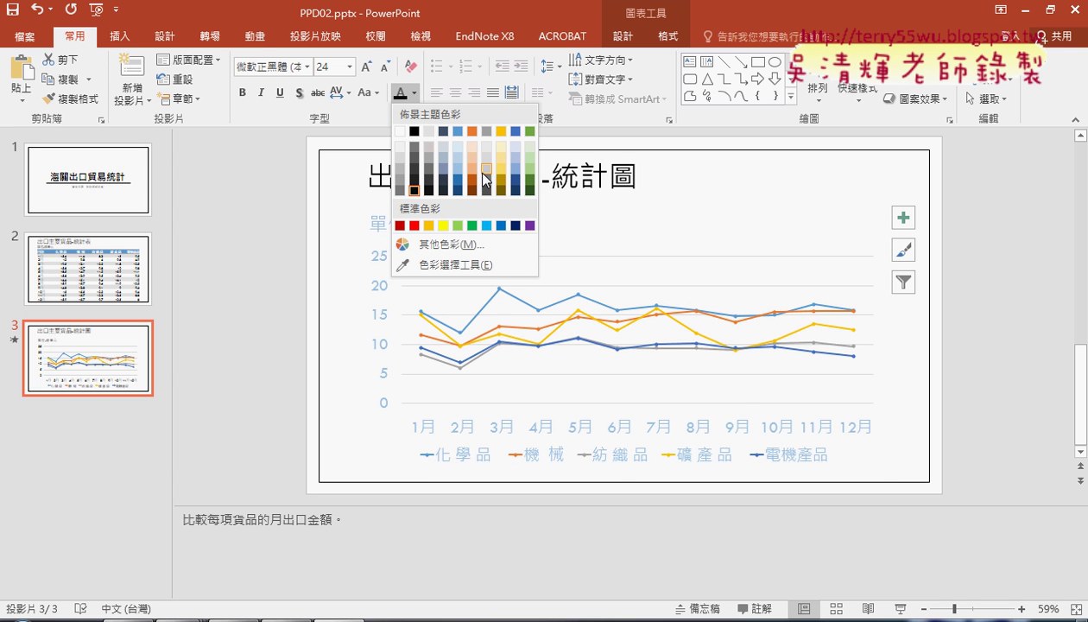
pyautogui.click(423, 188)
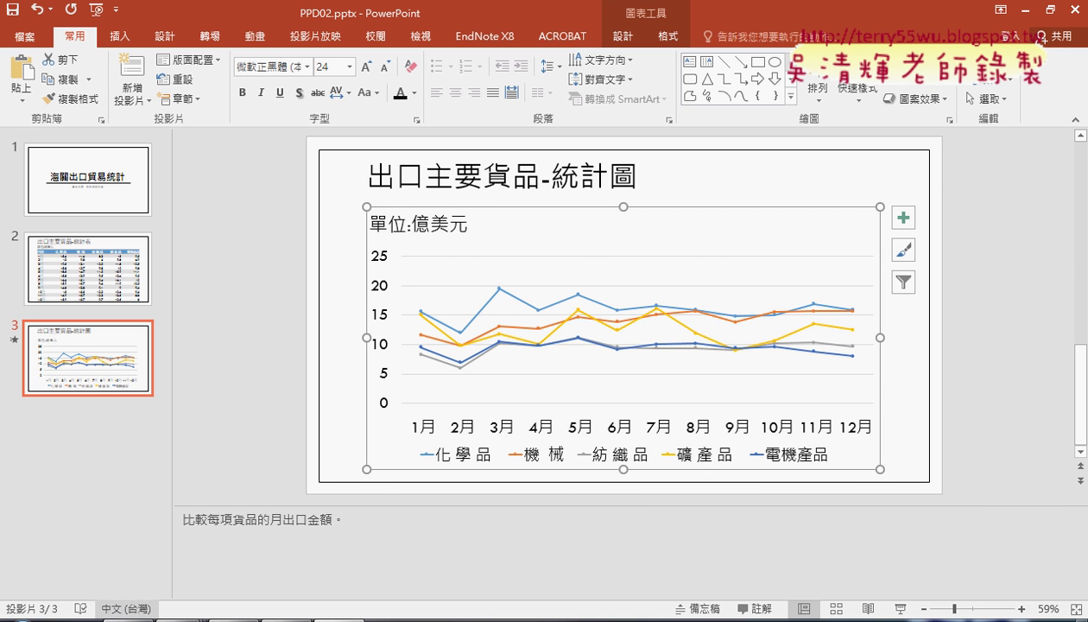
pyautogui.click(125, 618)
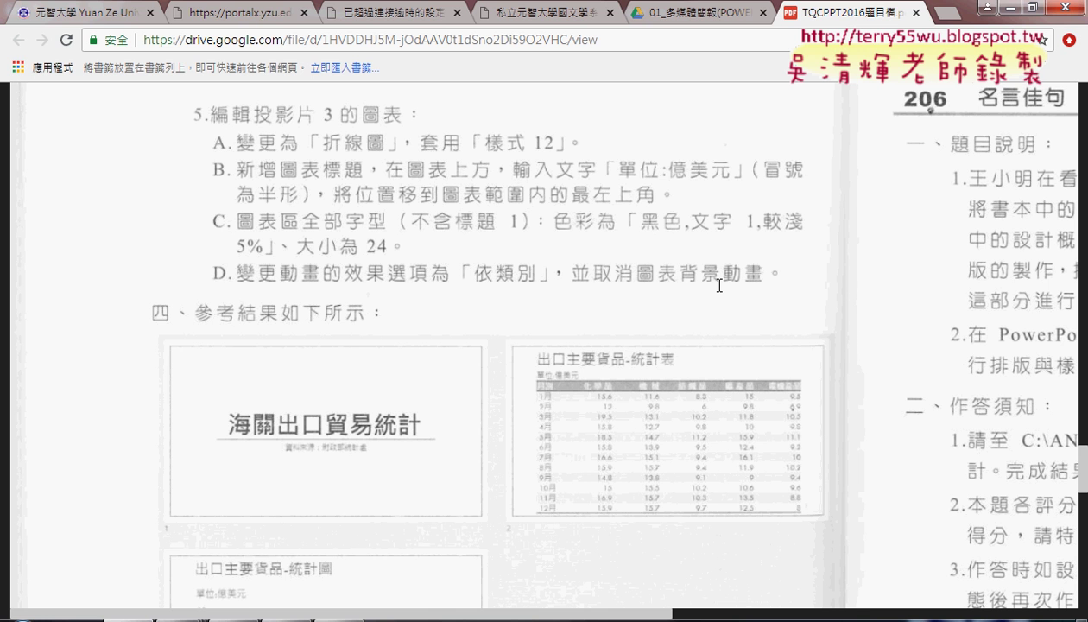
pyautogui.click(986, 7)
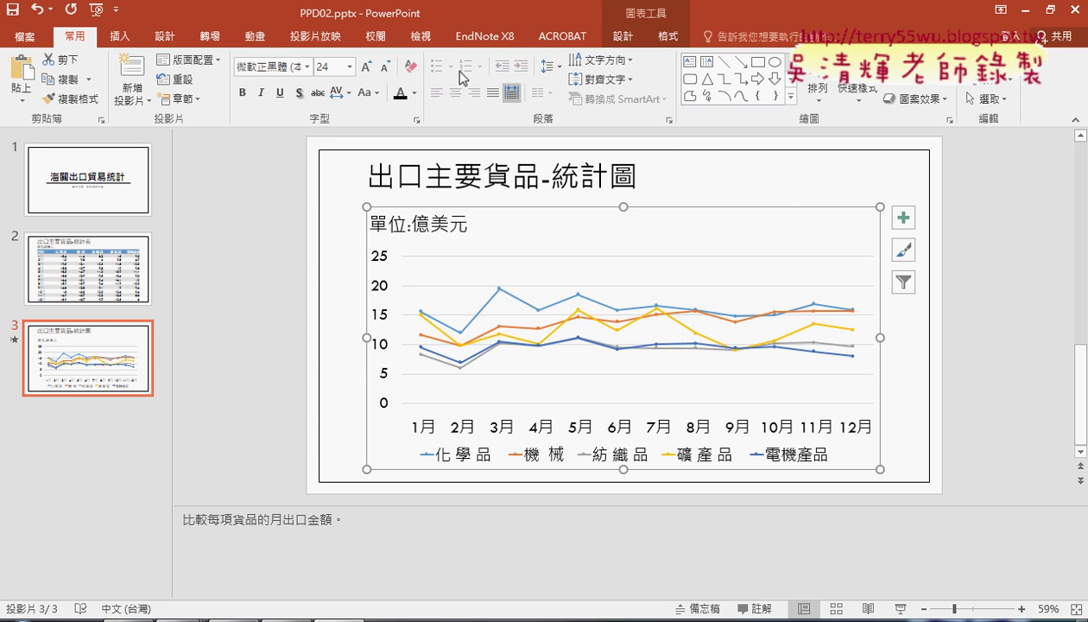
# Give the chart a Fade (淡出) animation and open its effect options dialog.
pyautogui.click(248, 38)
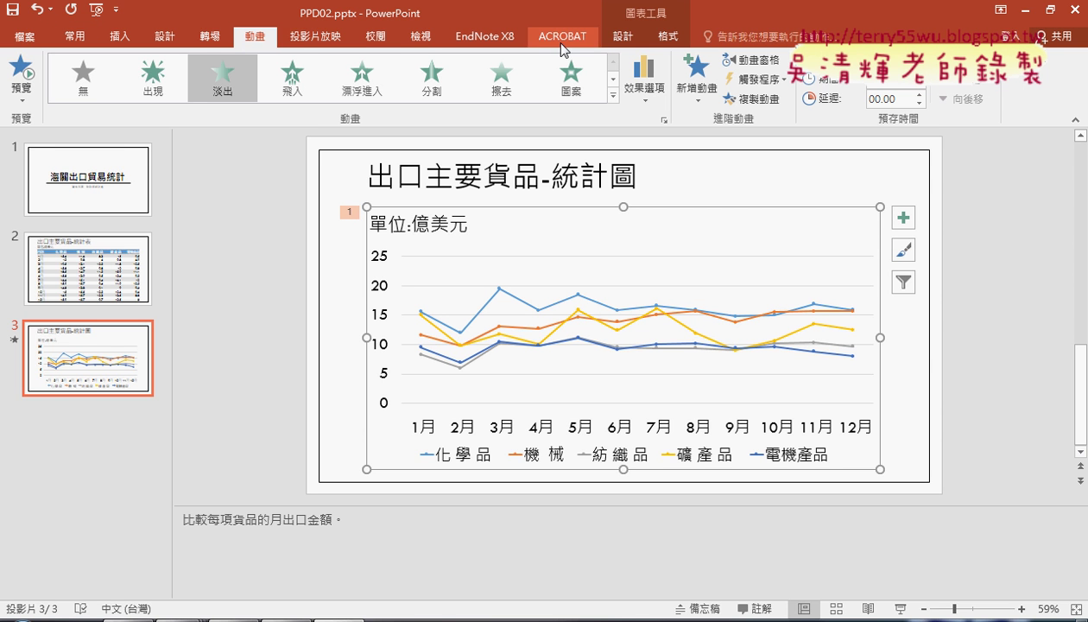
pyautogui.click(134, 615)
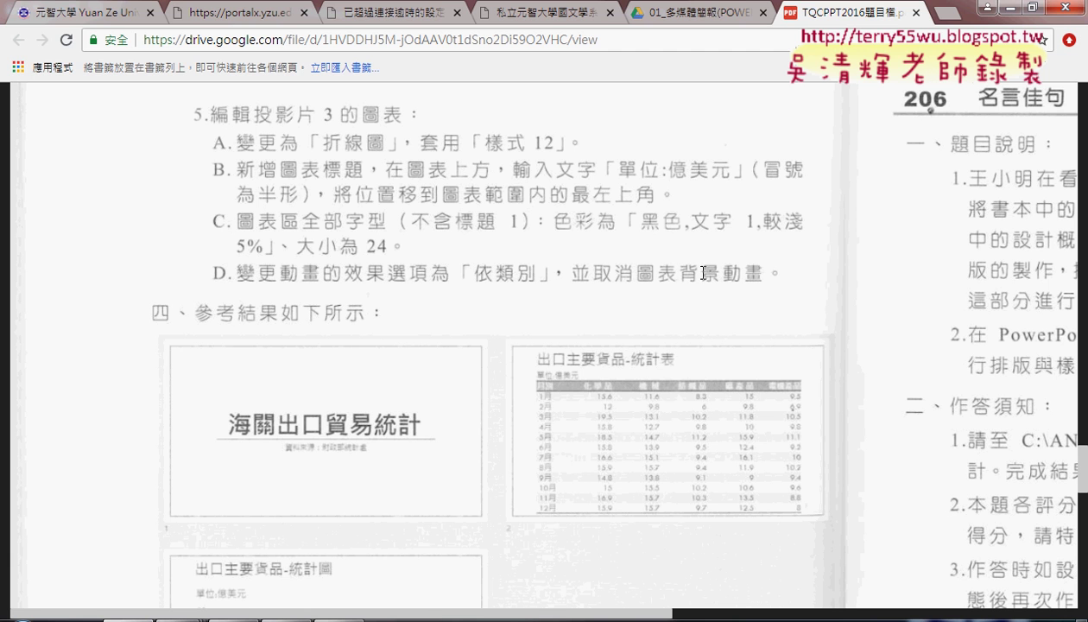
pyautogui.click(1009, 8)
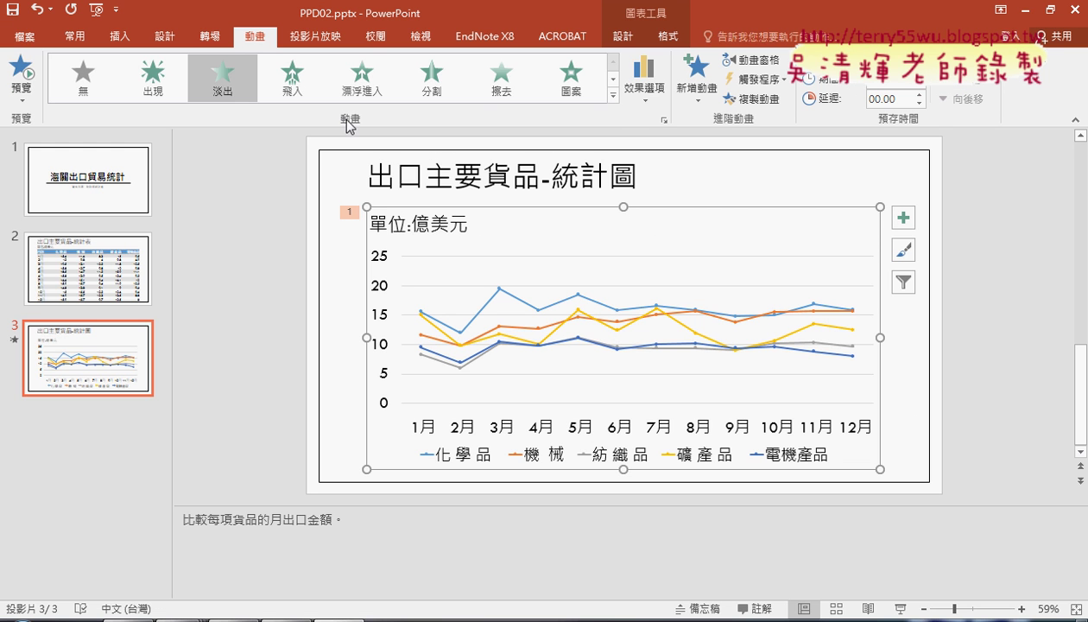
pyautogui.click(648, 102)
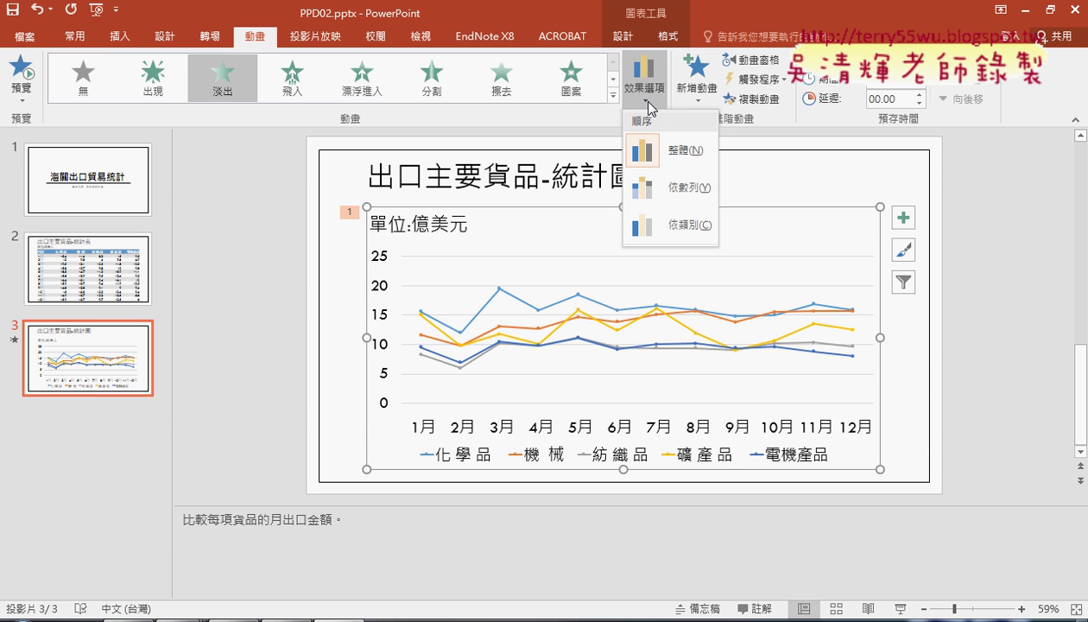
pyautogui.click(647, 102)
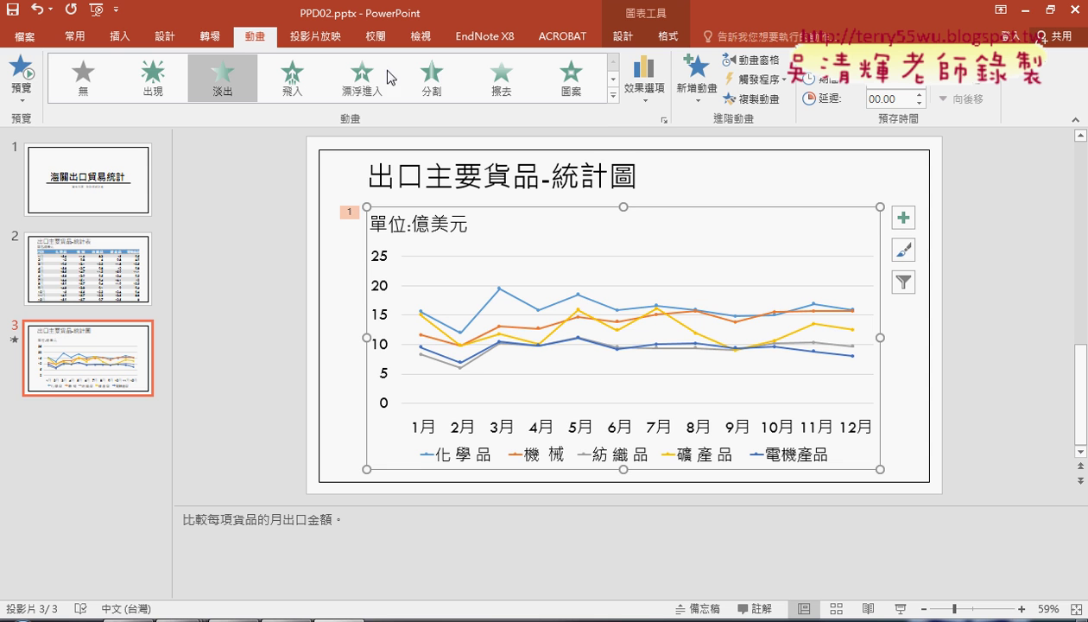
pyautogui.click(664, 120)
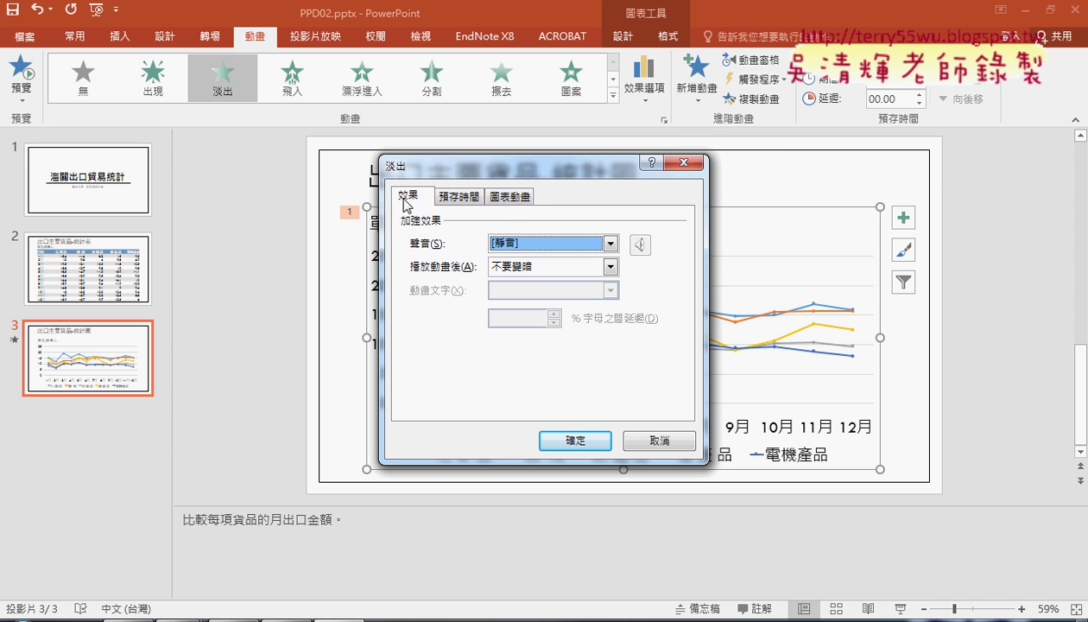
# Set the chart's Fade animation group to By Category, confirm, and go to slide 1.
pyautogui.click(518, 200)
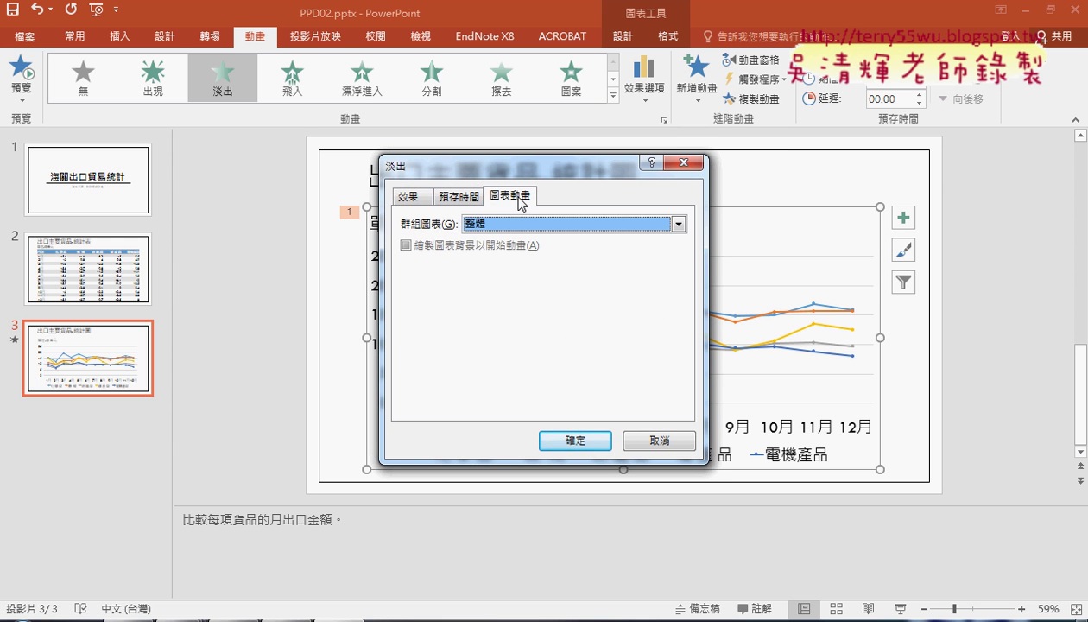
pyautogui.click(508, 226)
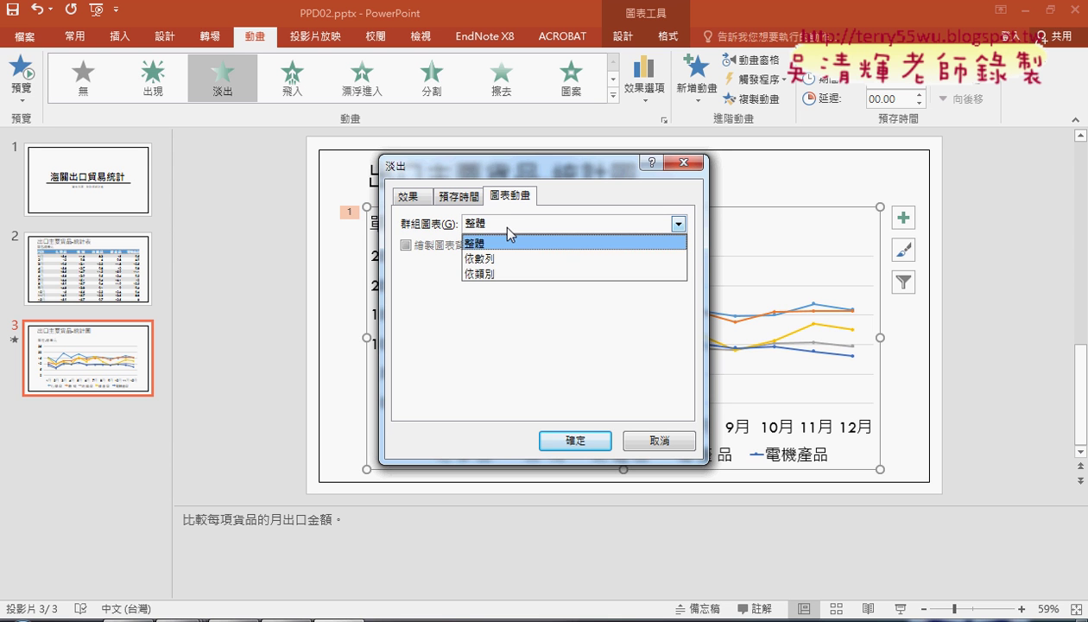
pyautogui.click(499, 274)
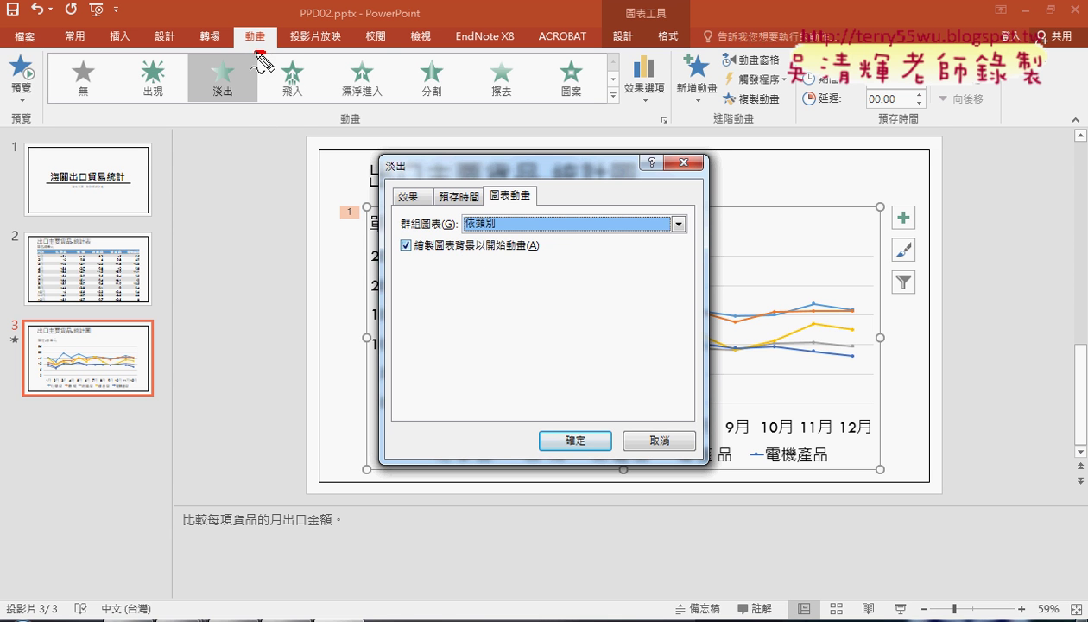
pyautogui.moveTo(259, 25); pyautogui.dragTo(274, 50)
pyautogui.moveTo(608, 113); pyautogui.dragTo(682, 128)
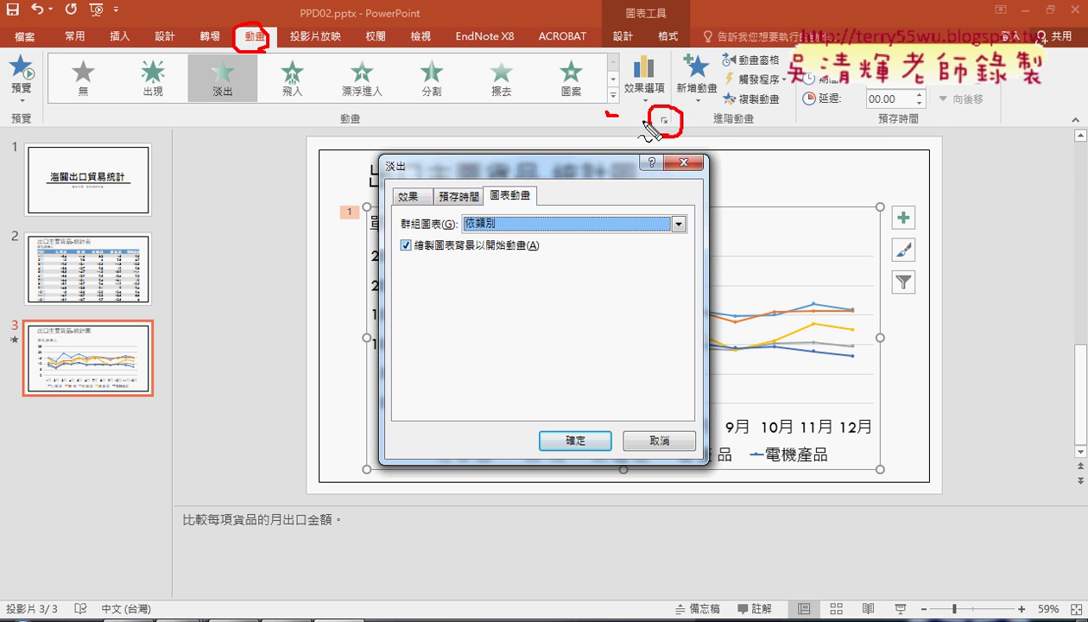
pyautogui.moveTo(527, 205)
pyautogui.mouseDown()
pyautogui.moveTo(490, 208)
pyautogui.moveTo(535, 195)
pyautogui.mouseUp()
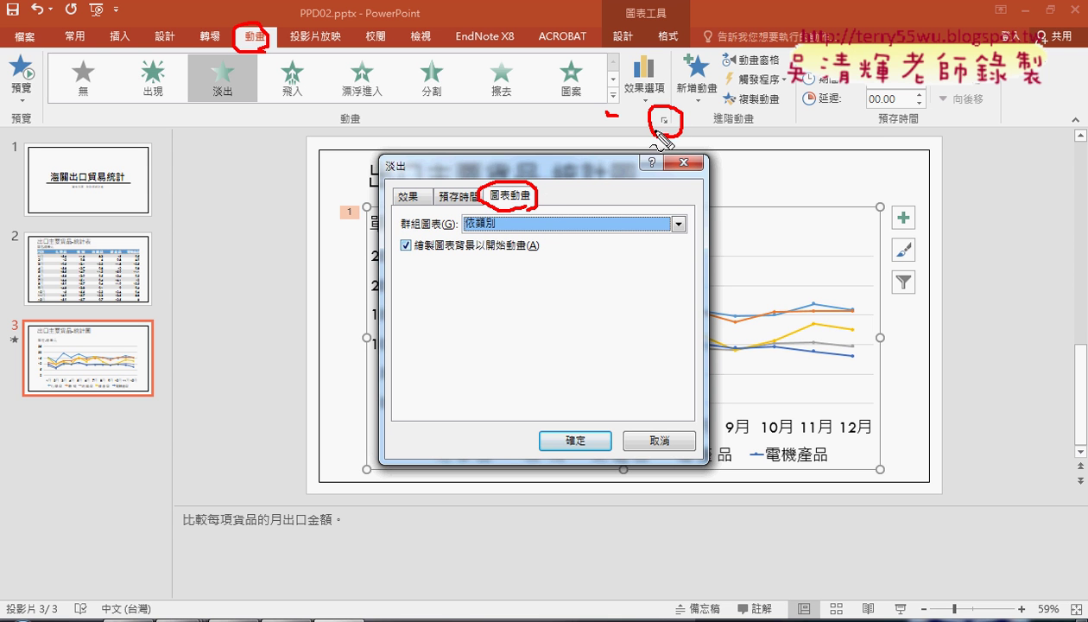
pyautogui.moveTo(663, 129)
pyautogui.mouseDown()
pyautogui.moveTo(519, 182)
pyautogui.moveTo(537, 190)
pyautogui.moveTo(488, 235)
pyautogui.mouseUp()
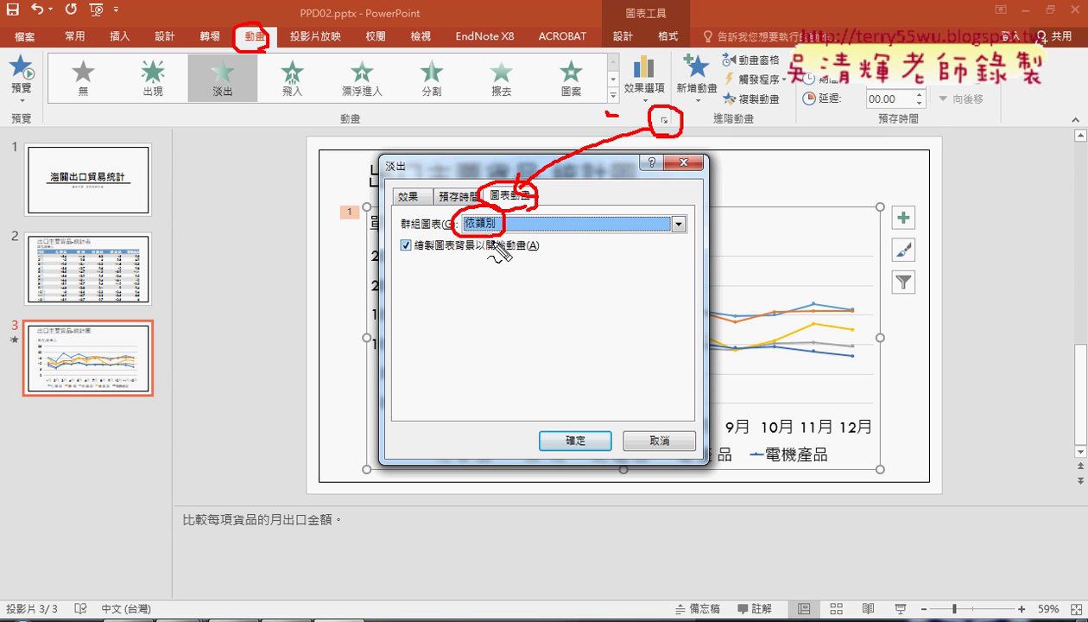
pyautogui.press('Escape')
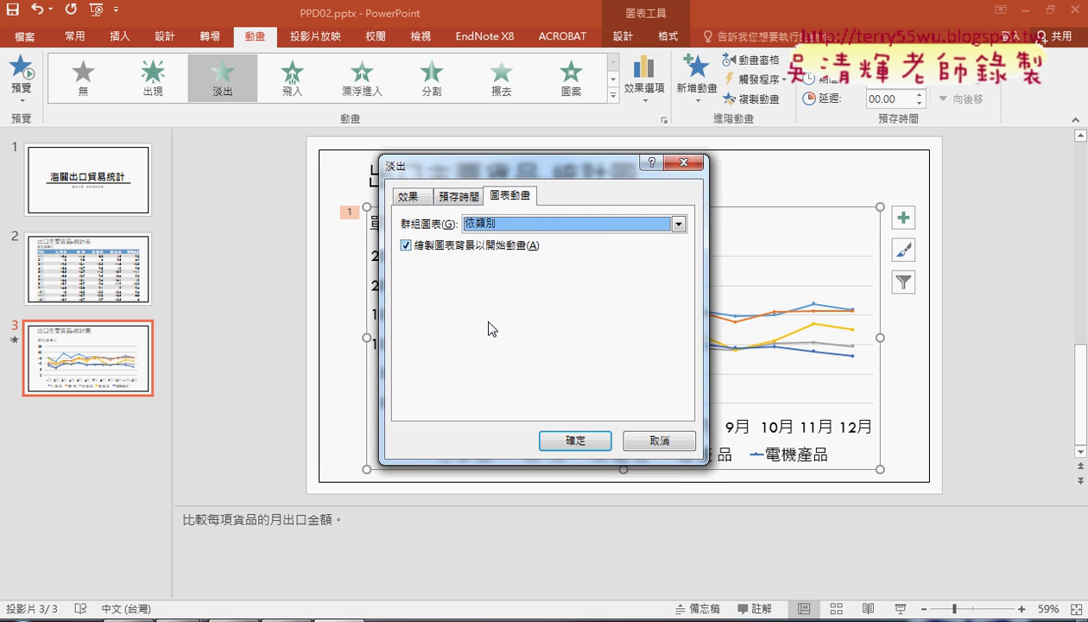
pyautogui.click(570, 443)
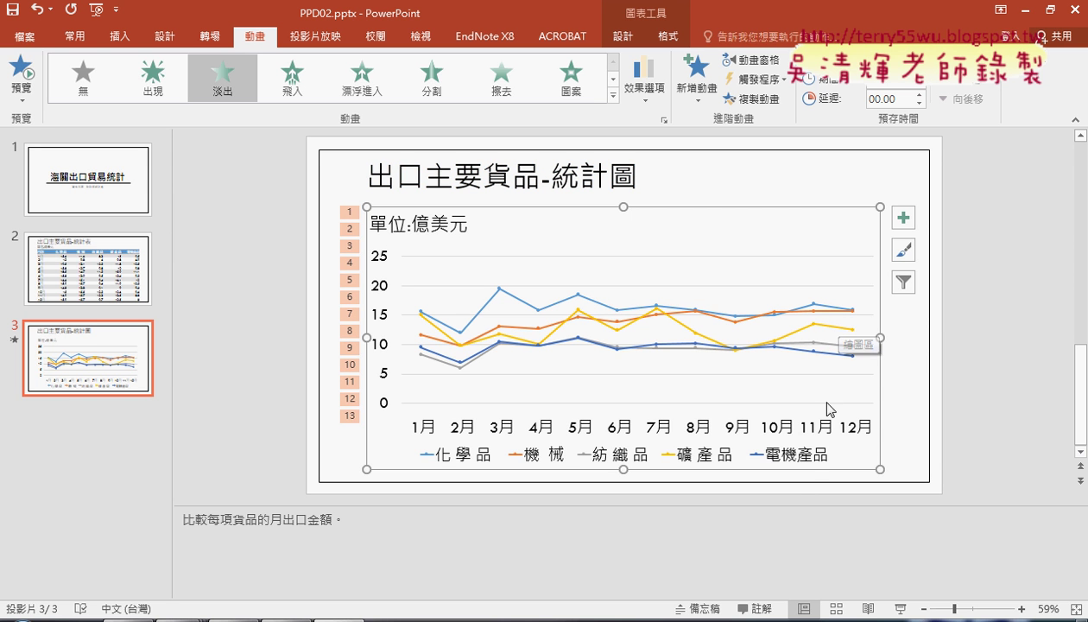
pyautogui.click(87, 185)
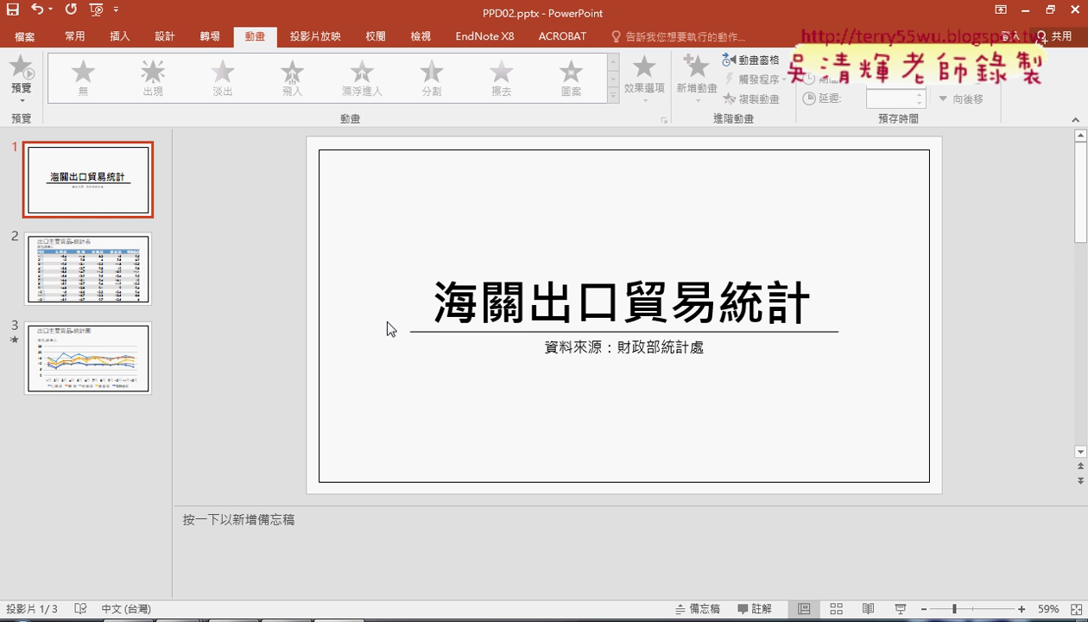
# Run the slide show from slide 1 to slide 3, watch the chart fade in, then exit.
pyautogui.click(901, 608)
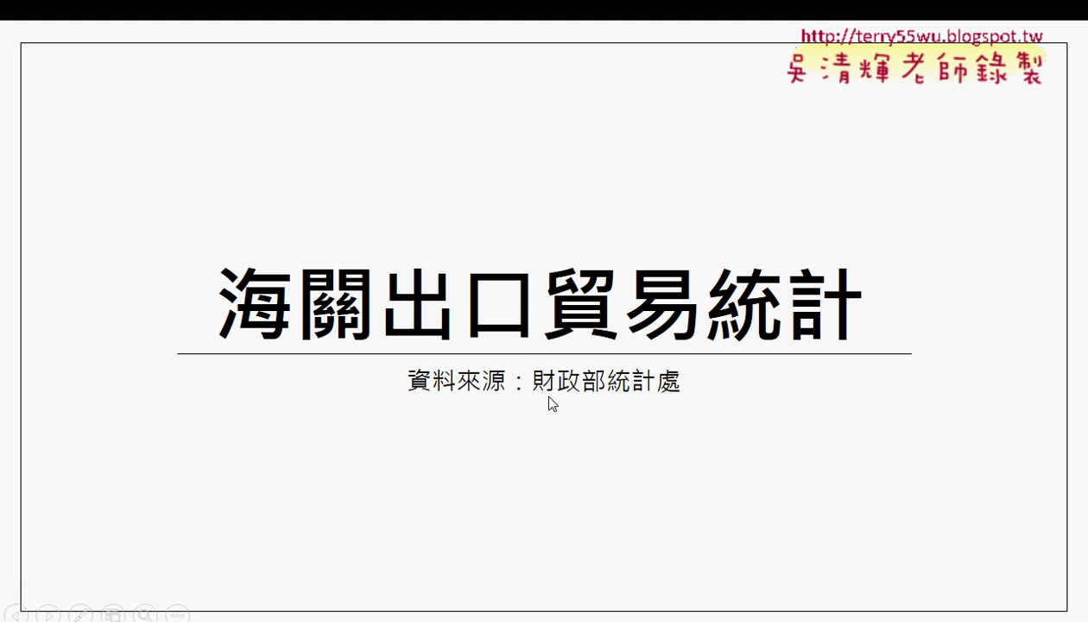
pyautogui.click(544, 399)
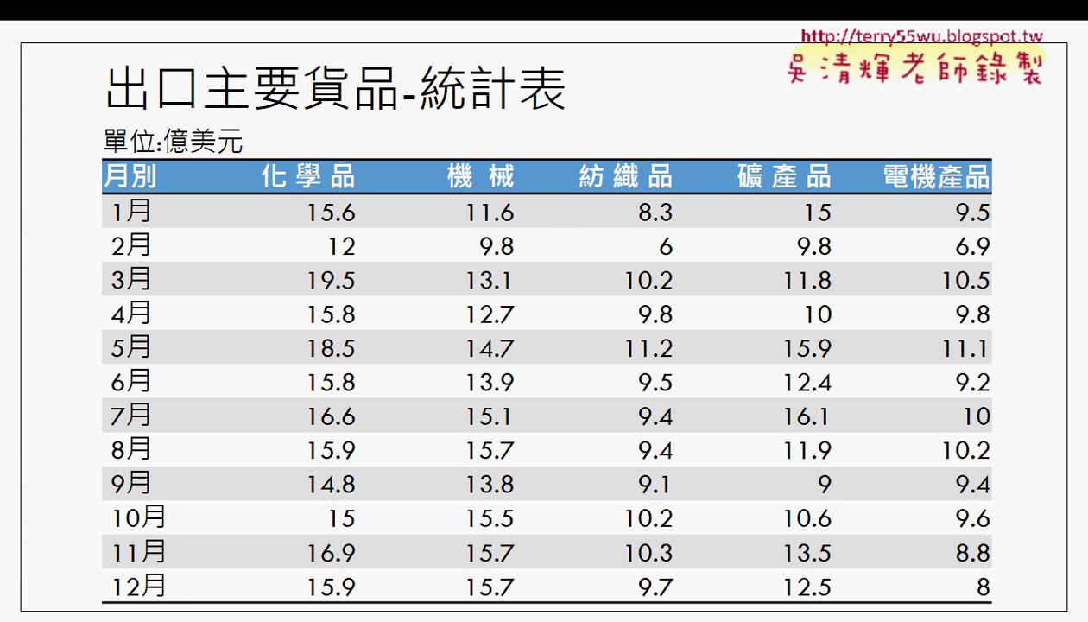
pyautogui.click(756, 311)
pyautogui.click(743, 306)
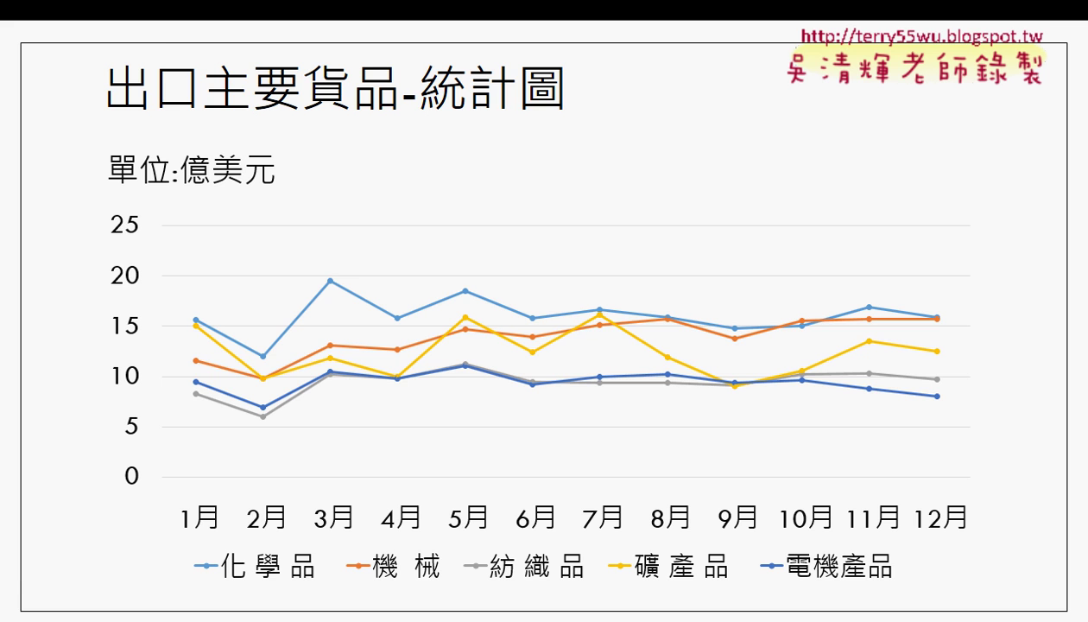
pyautogui.press('Escape')
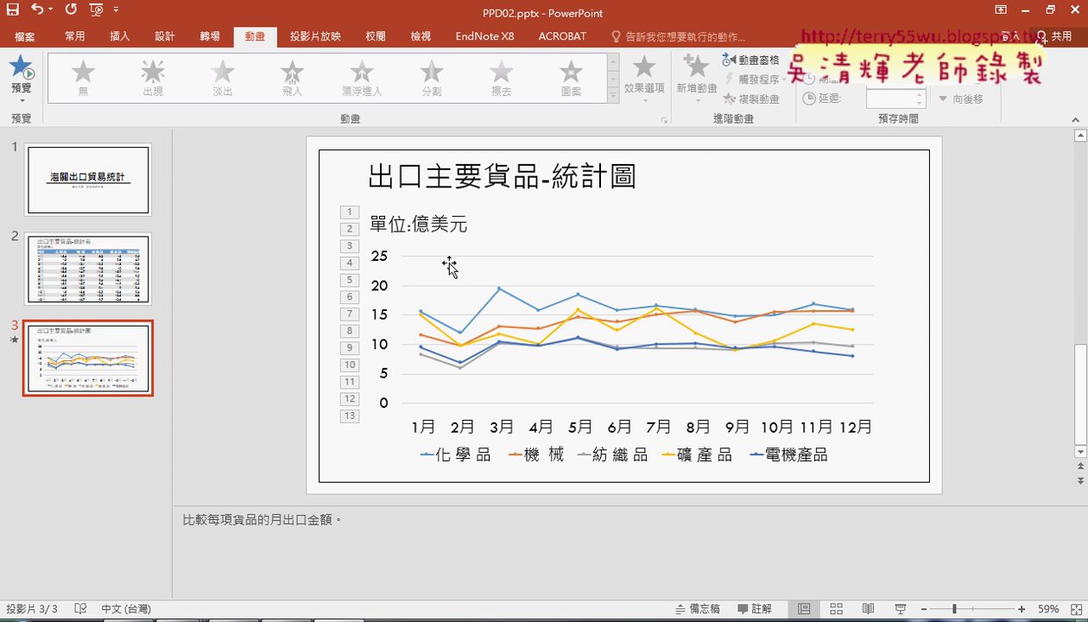
# Set the chart's animation to None, then recheck task item 5D in the PDF.
pyautogui.click(510, 248)
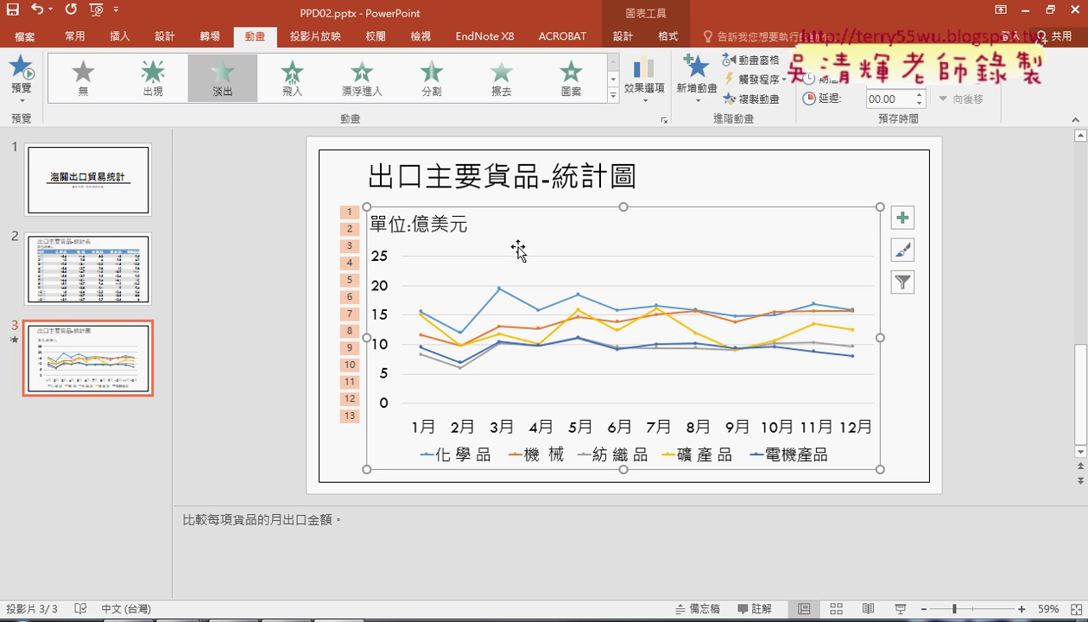
pyautogui.click(663, 124)
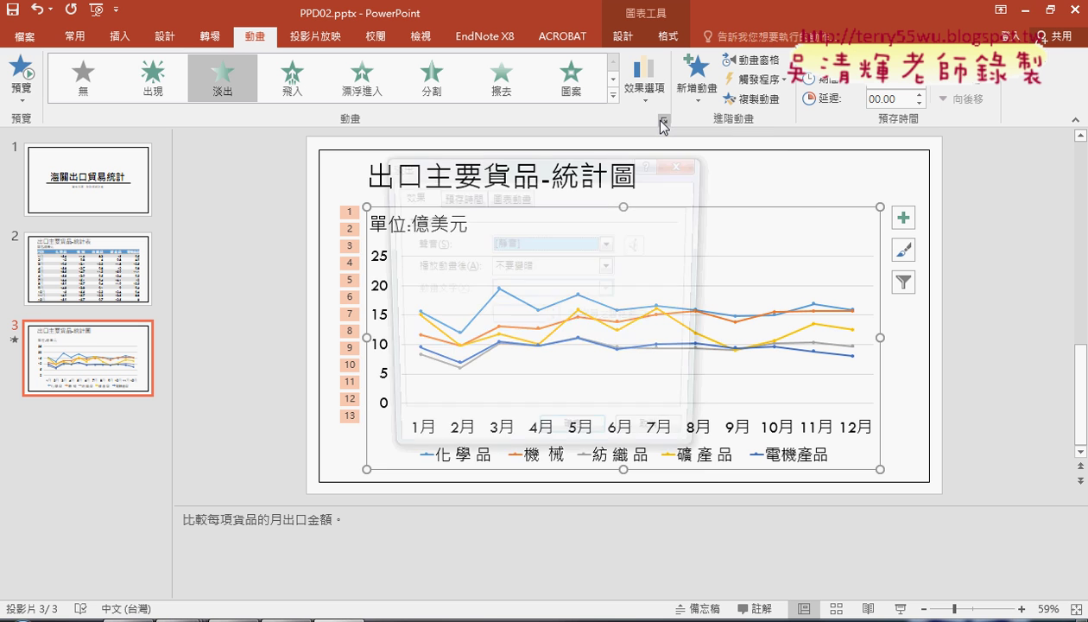
pyautogui.click(689, 165)
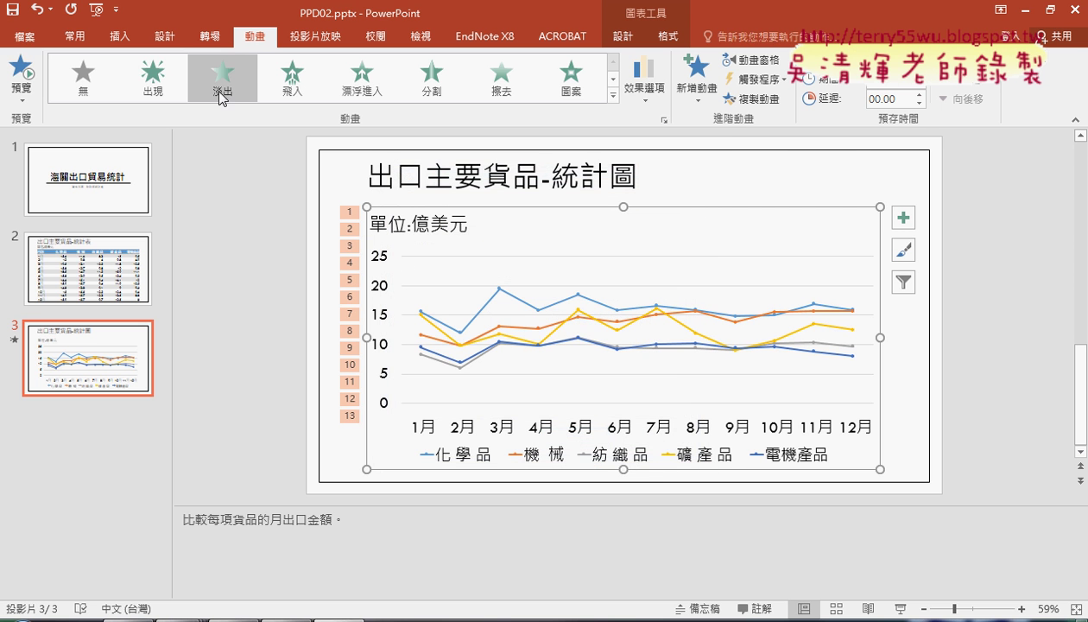
pyautogui.click(76, 70)
pyautogui.click(281, 501)
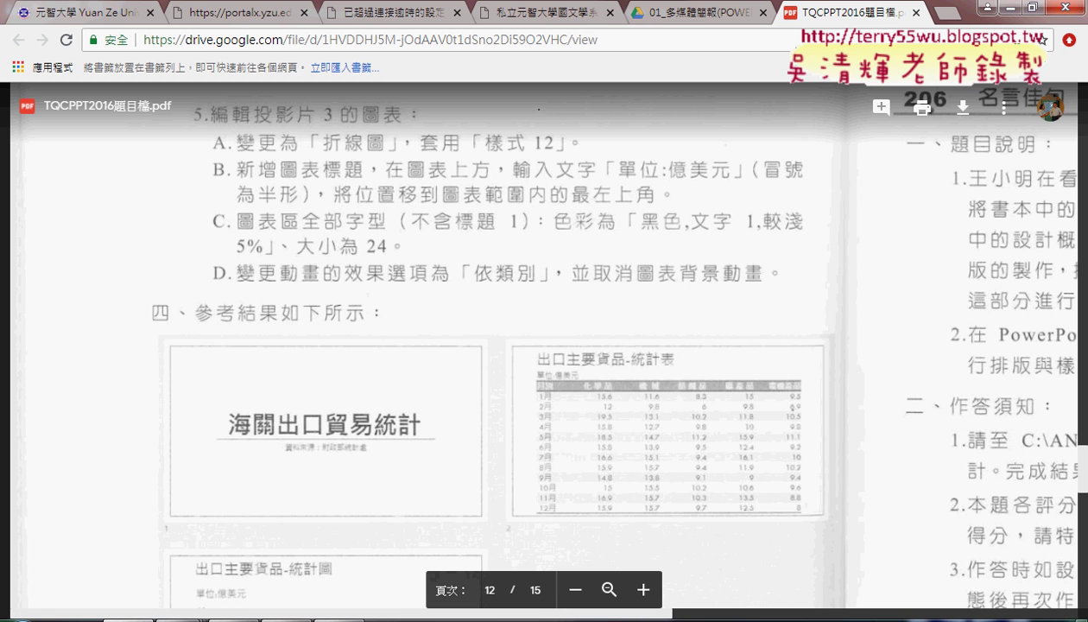
pyautogui.click(1008, 8)
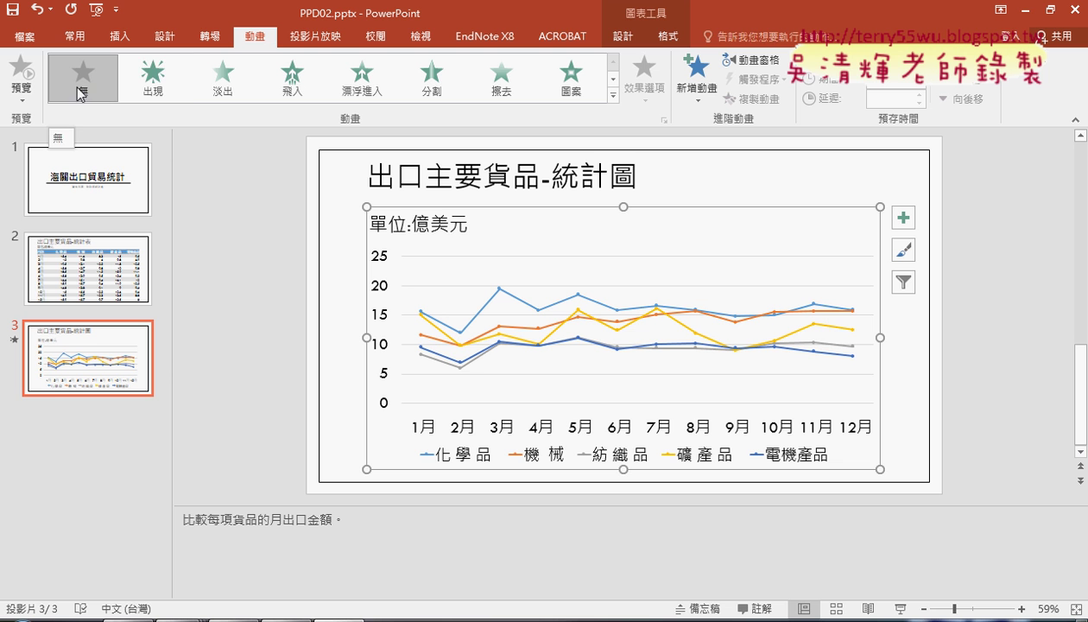